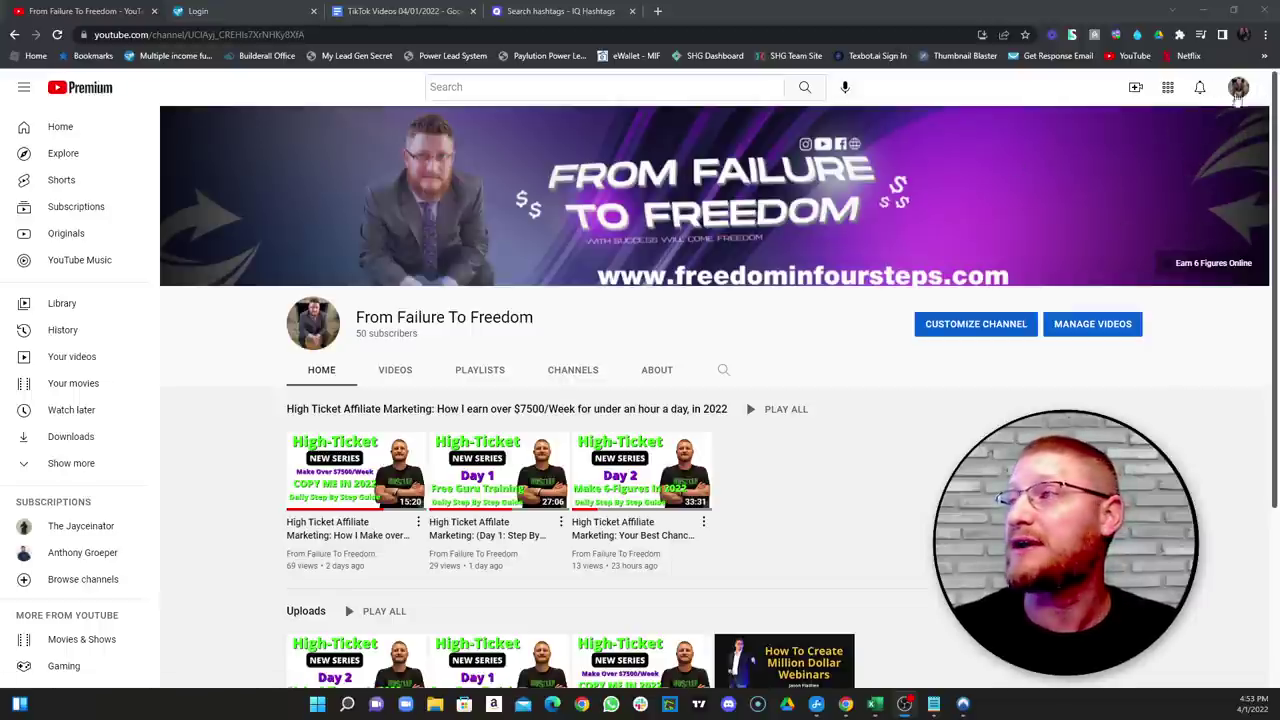
# Step: Mark the three High Ticket Affiliate Marketing playlist videos with red freehand arrows, and clear the annotations from the channel page
pyautogui.click(1140, 35)
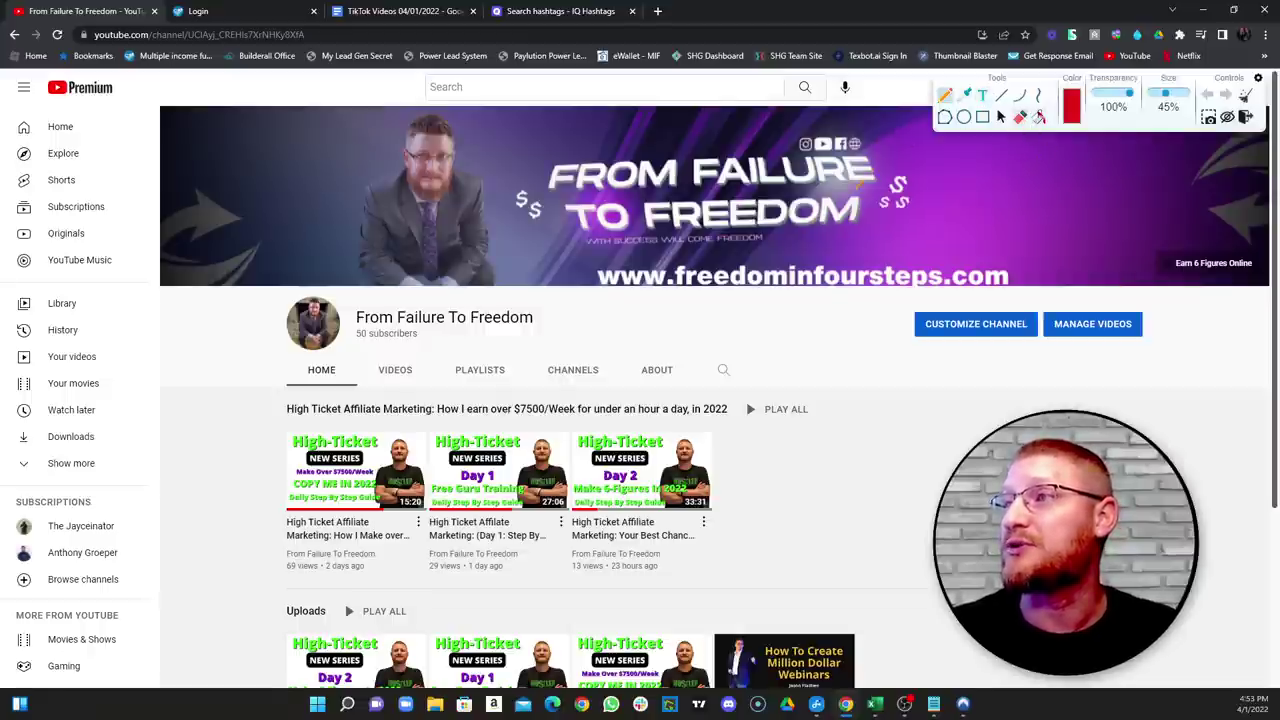
pyautogui.moveTo(358, 366); pyautogui.dragTo(350, 436)
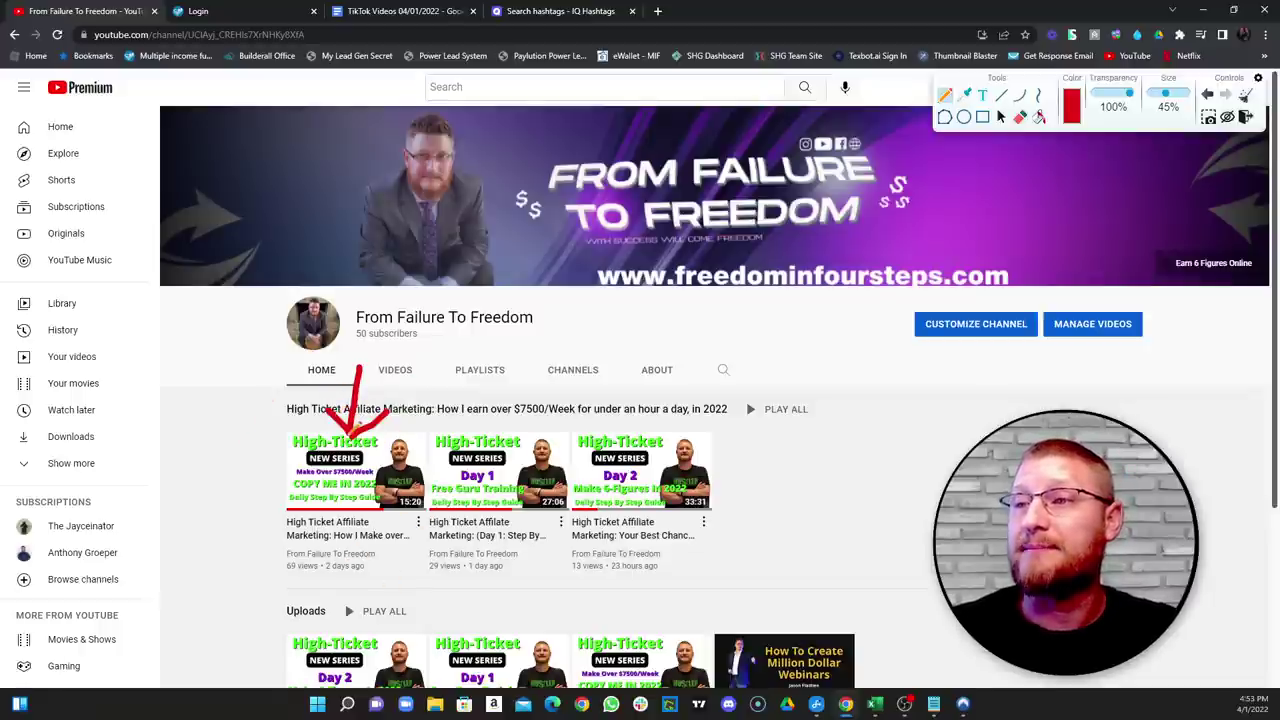
pyautogui.moveTo(358, 432)
pyautogui.mouseDown()
pyautogui.moveTo(426, 388)
pyautogui.moveTo(470, 426)
pyautogui.moveTo(486, 402)
pyautogui.moveTo(606, 418)
pyautogui.moveTo(622, 436)
pyautogui.mouseUp()
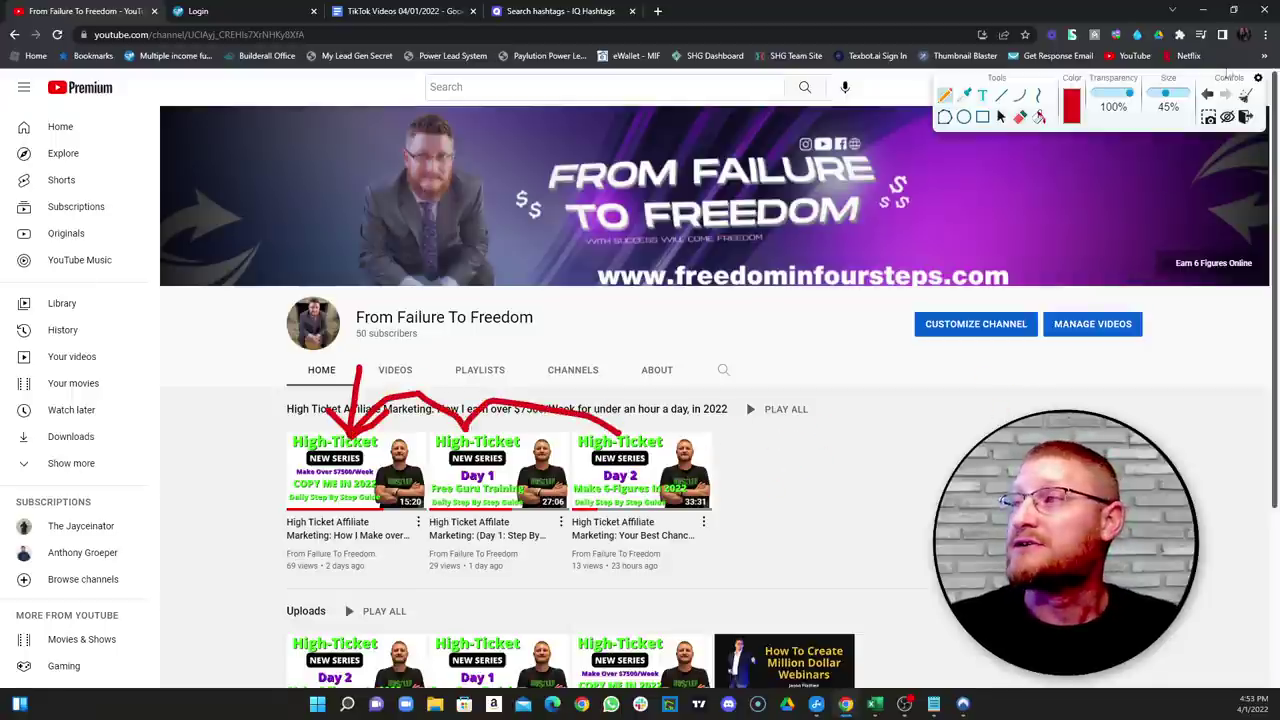
pyautogui.click(1245, 95)
pyautogui.click(1227, 117)
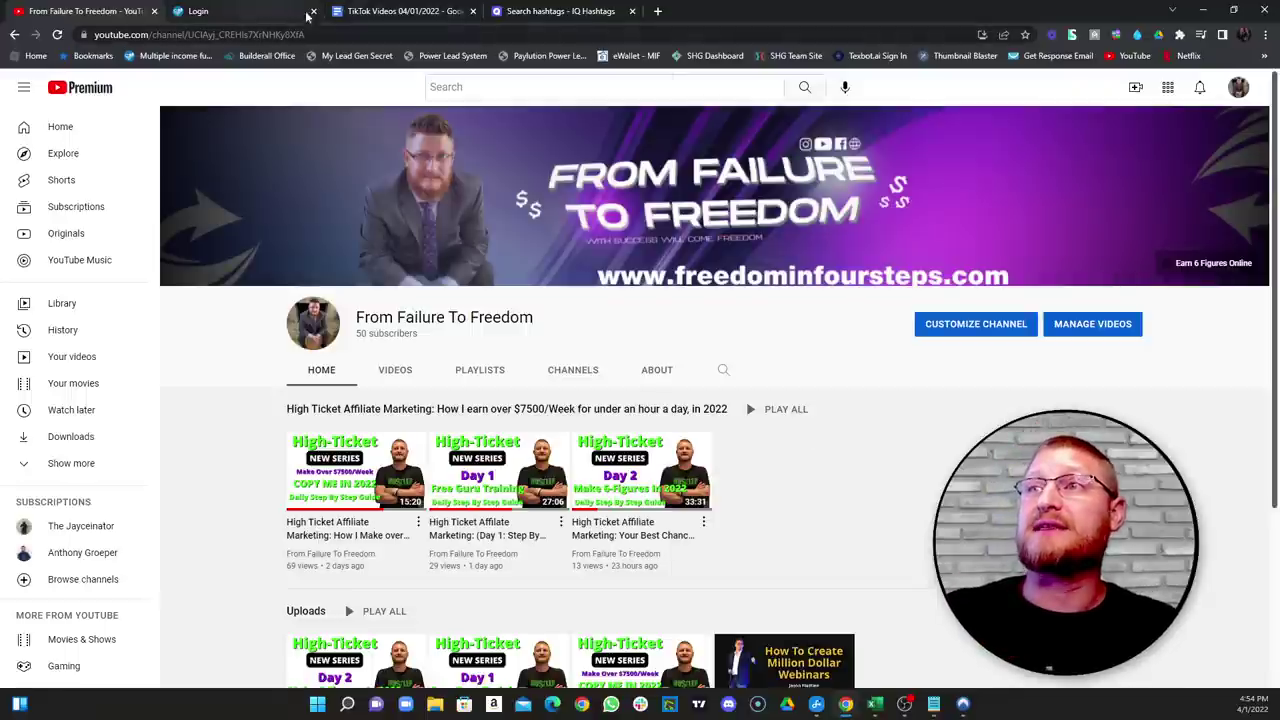
# Step: Switch to the TikTok Videos 04/01/2022 document, reposition the Samsung Flow phone window over it and minimize that window
pyautogui.click(384, 10)
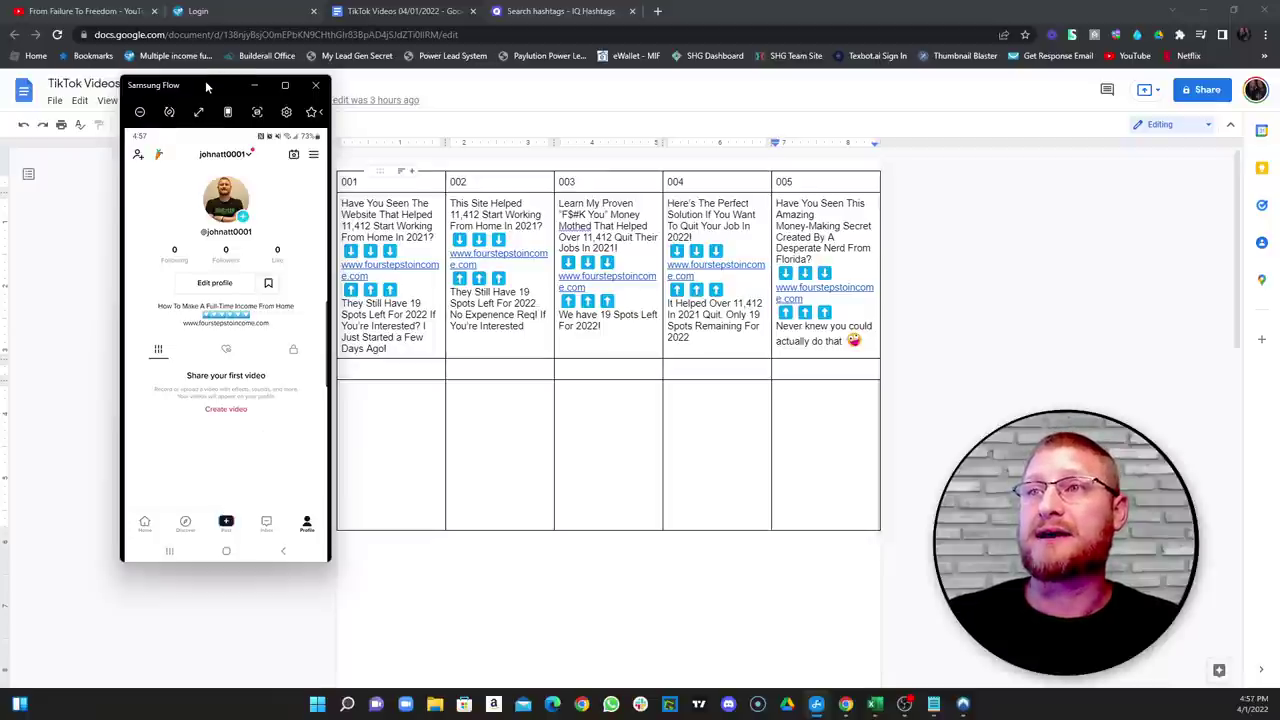
pyautogui.moveTo(205, 83); pyautogui.dragTo(190, 116)
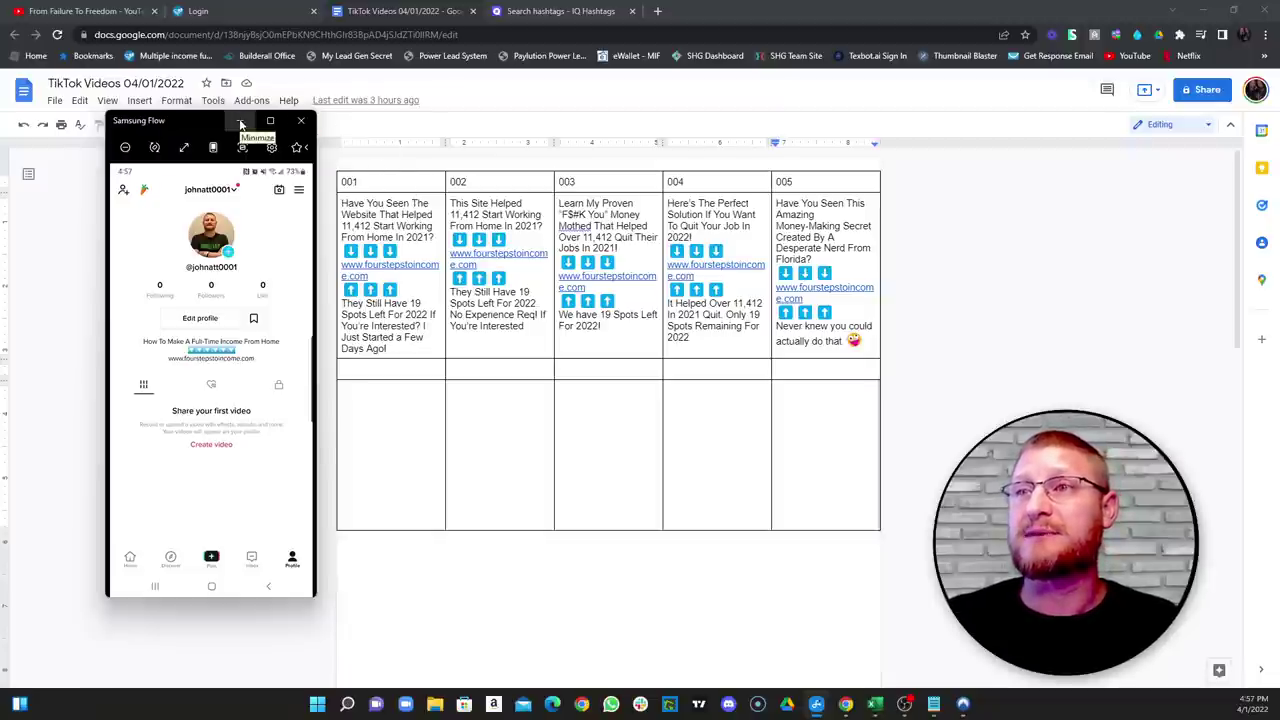
pyautogui.click(240, 124)
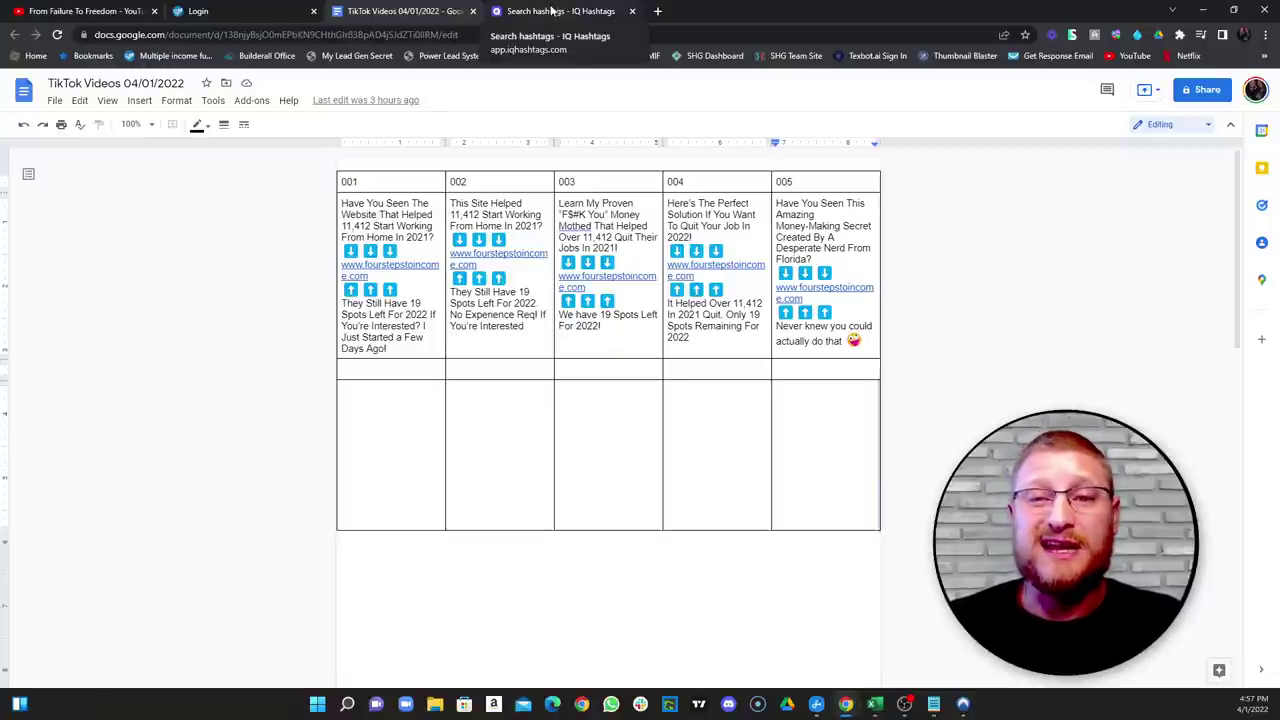
# Step: Switch to IQ Hashtags, reload the hashtag search page and search for hashtags related to "makemoney"
pyautogui.click(549, 10)
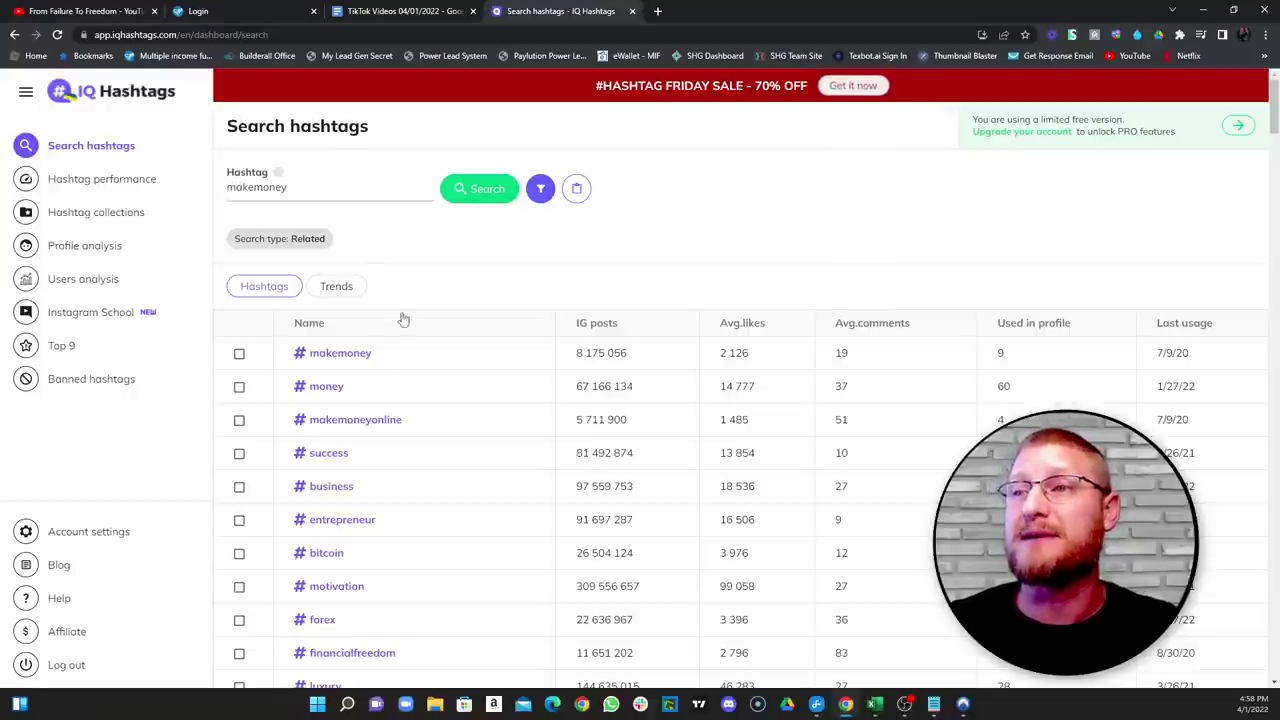
pyautogui.click(57, 34)
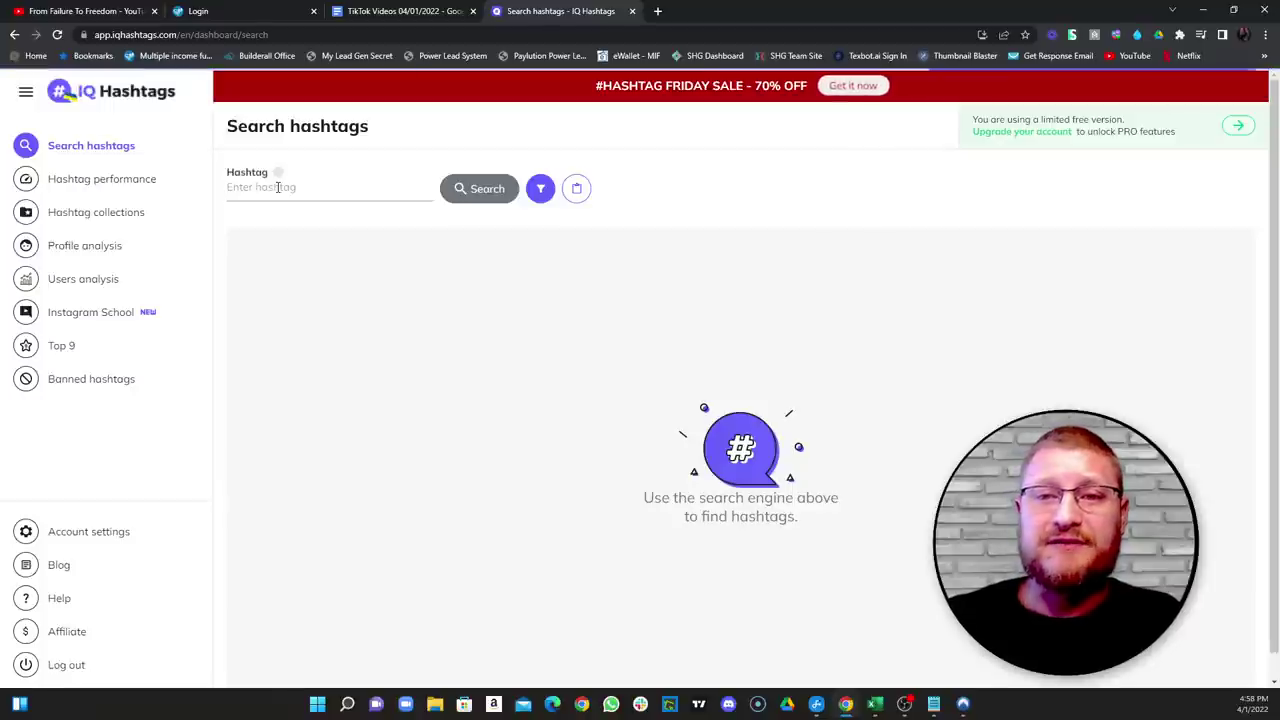
pyautogui.click(278, 187)
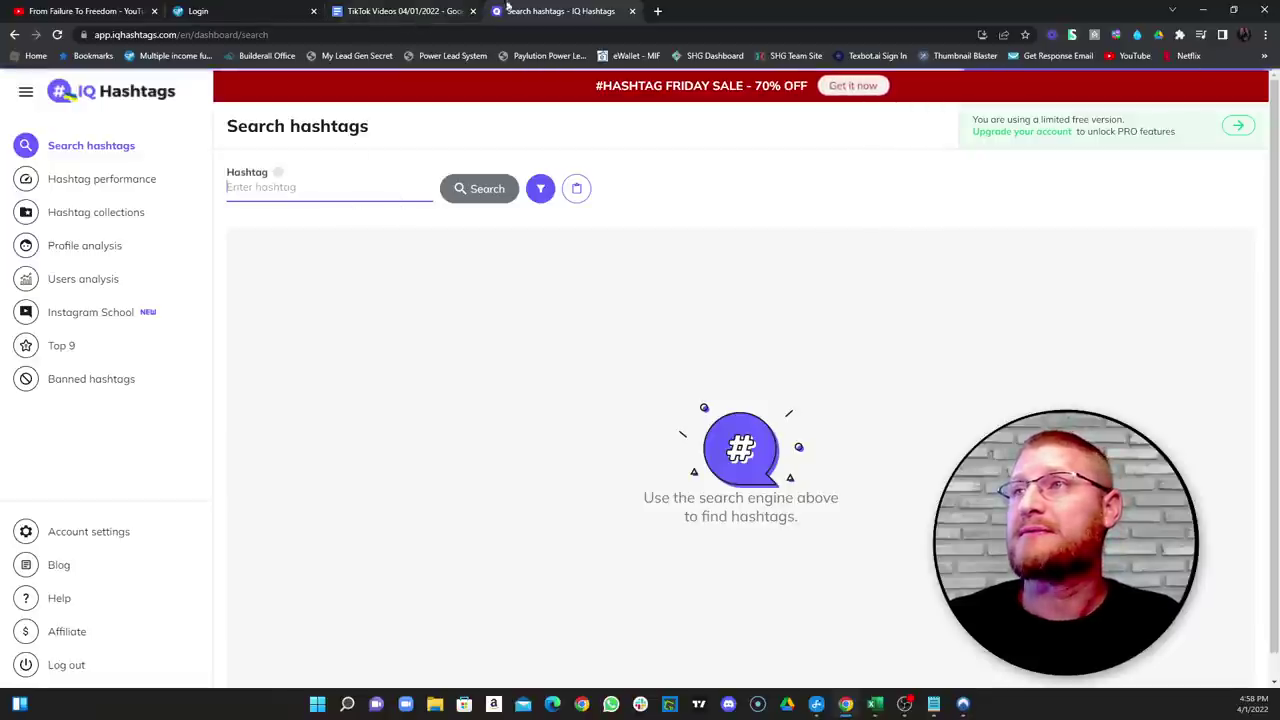
pyautogui.click(388, 12)
pyautogui.click(545, 12)
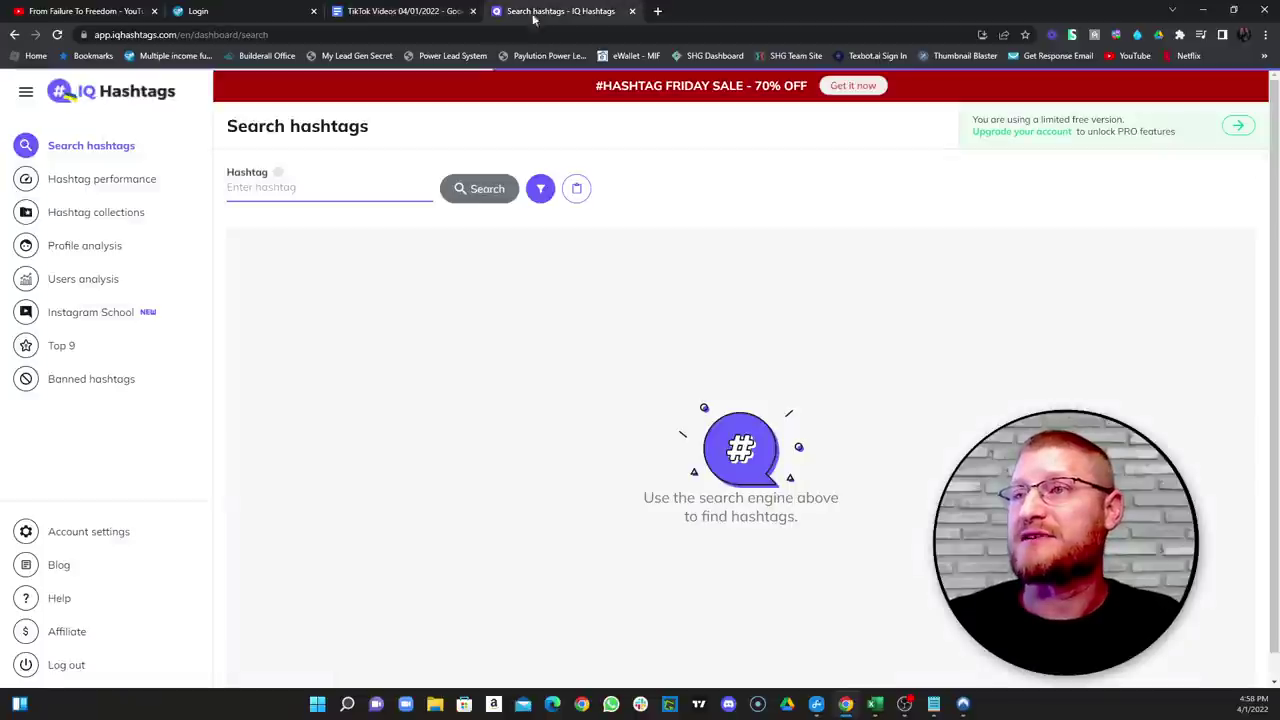
pyautogui.click(268, 187)
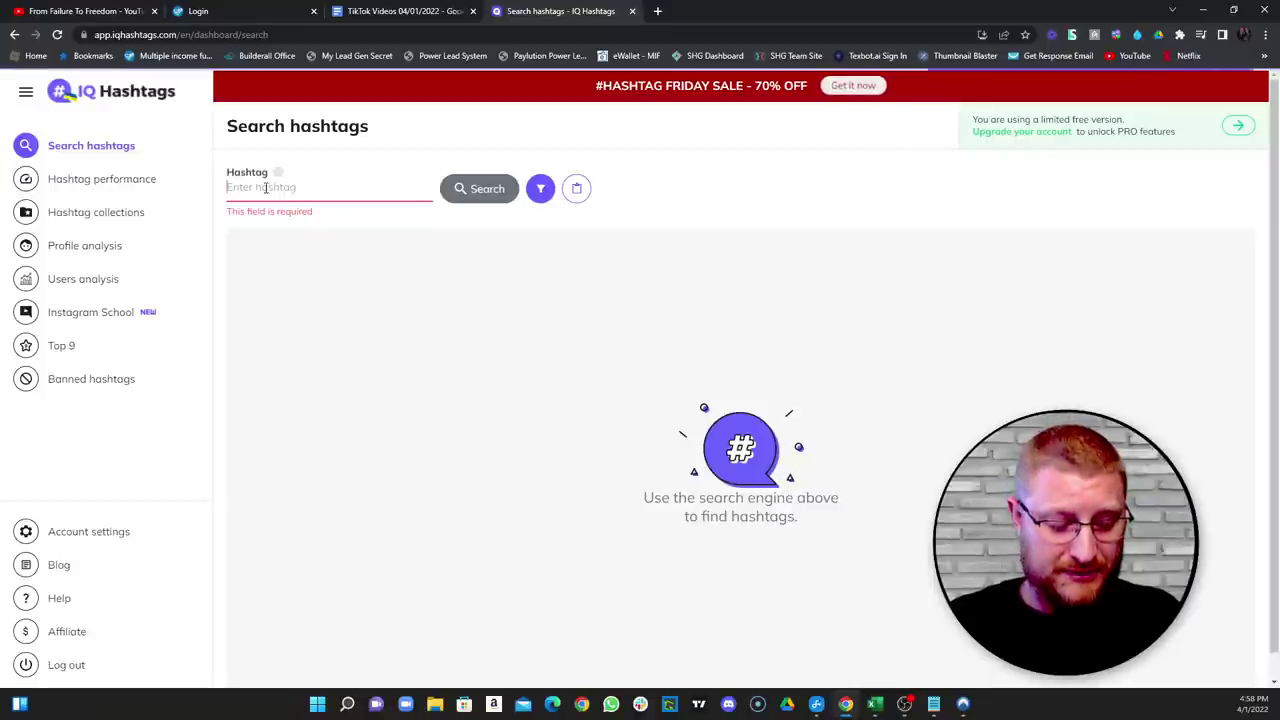
pyautogui.write('makemoney')
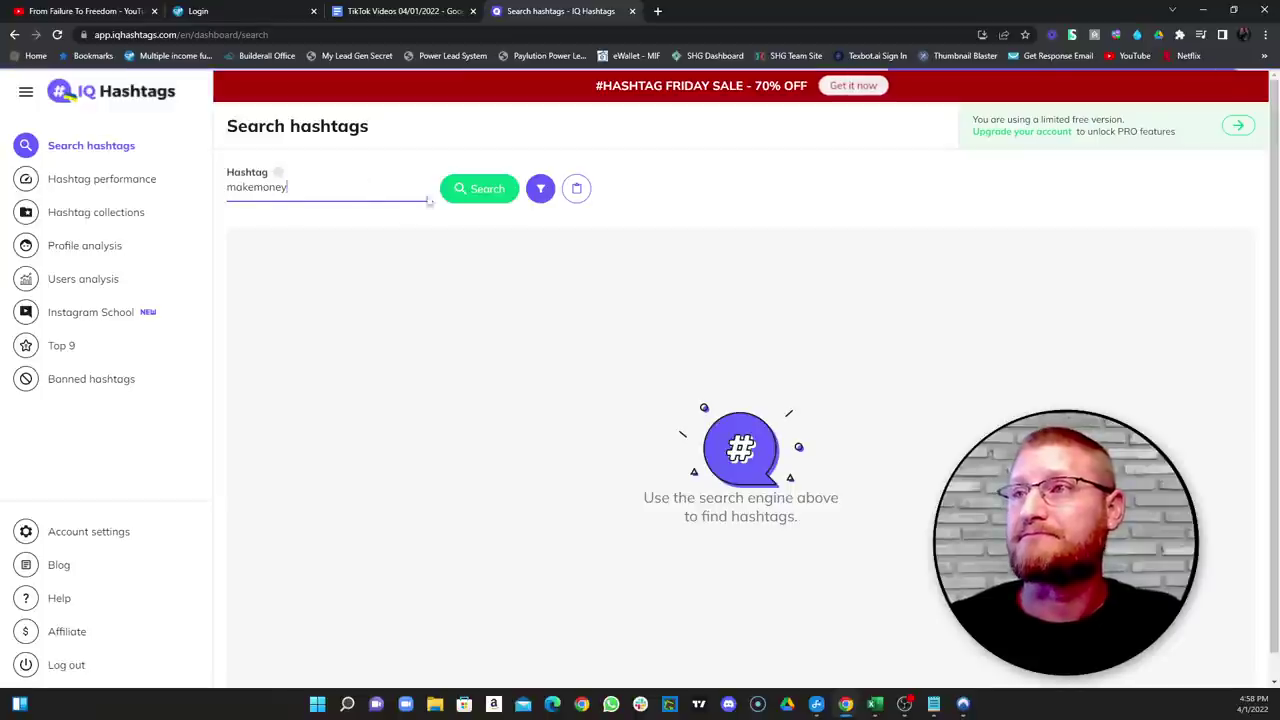
pyautogui.click(477, 185)
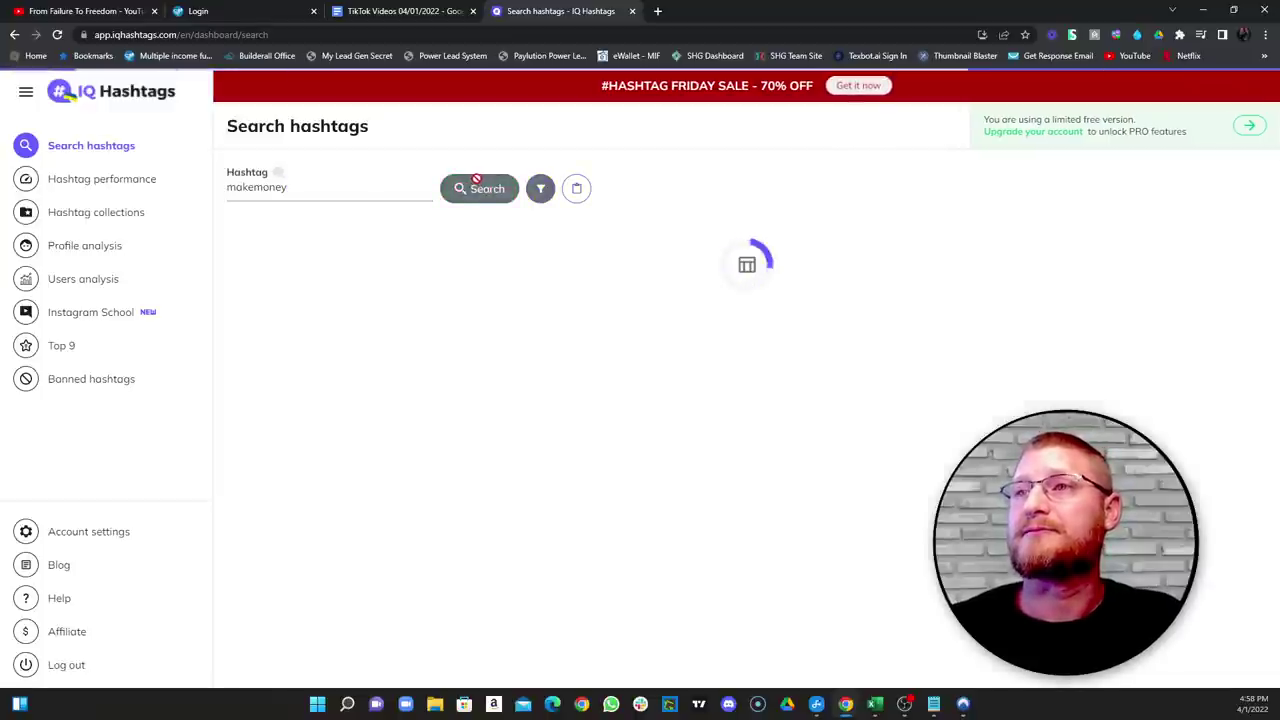
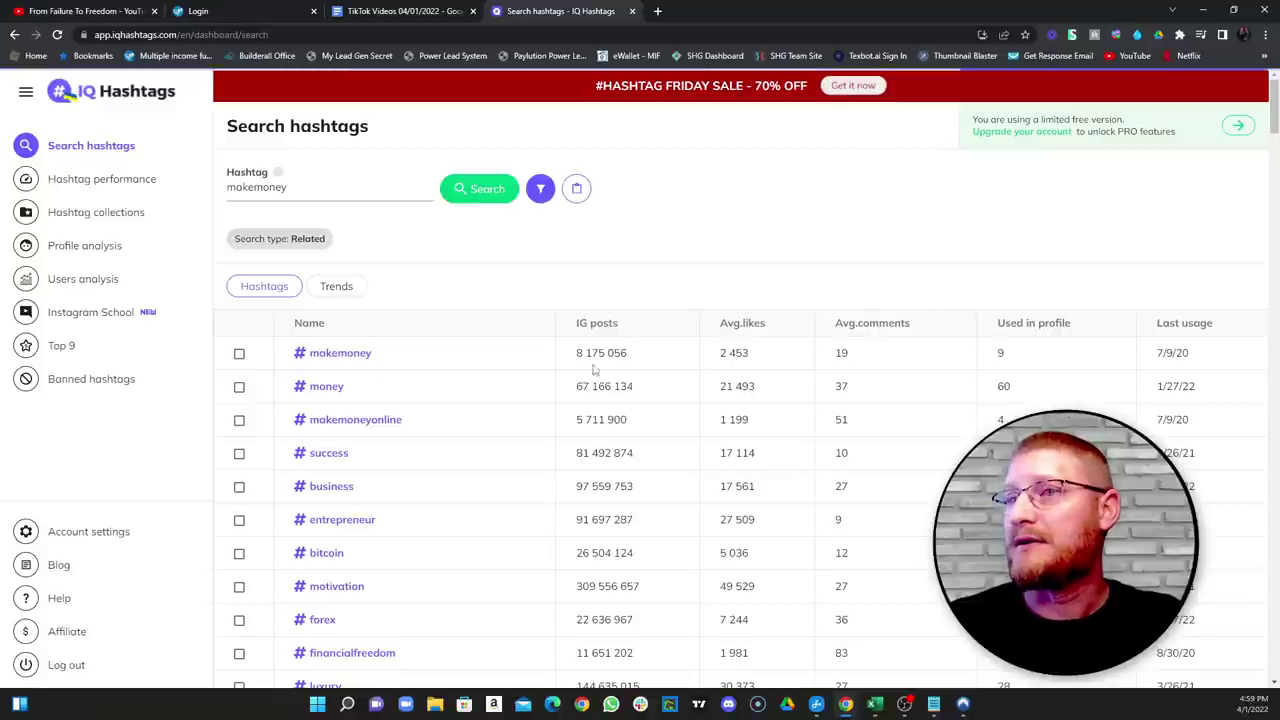
# Step: Select the hashtags makemoney, makemoneyonline, success, entrepreneur and motivation in the search results
pyautogui.scroll(-1, 503, 373)
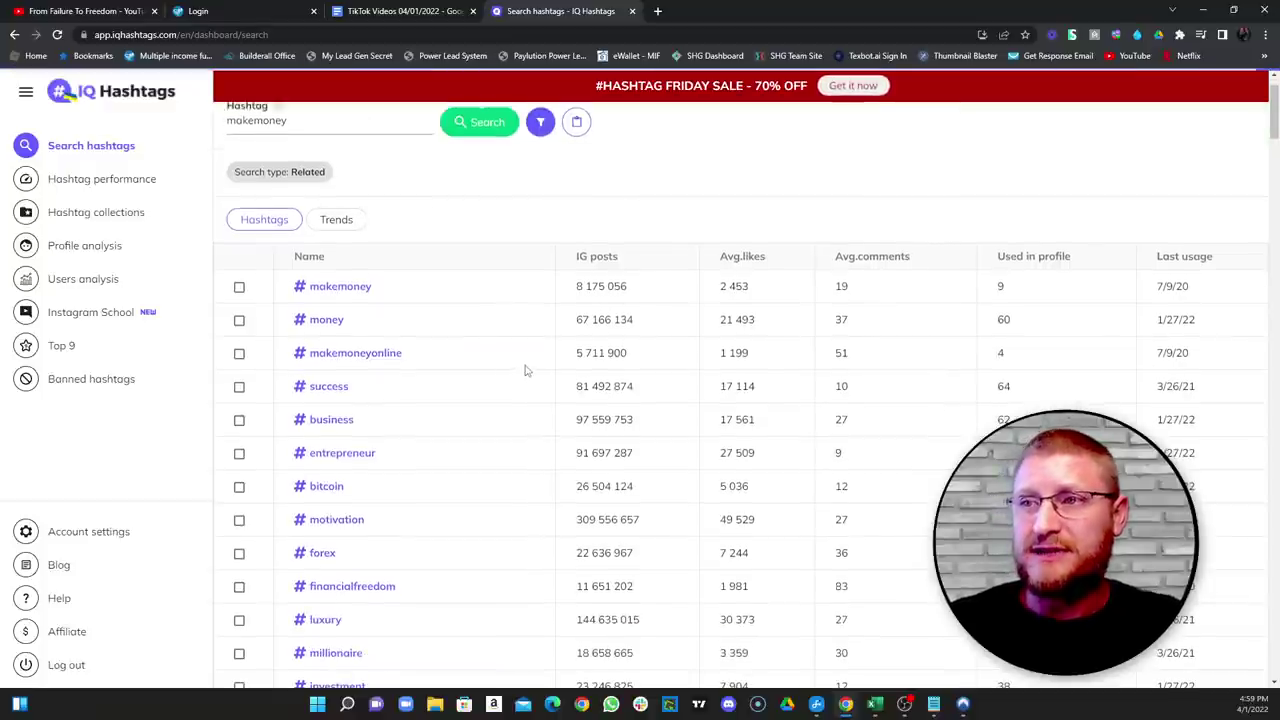
pyautogui.click(239, 287)
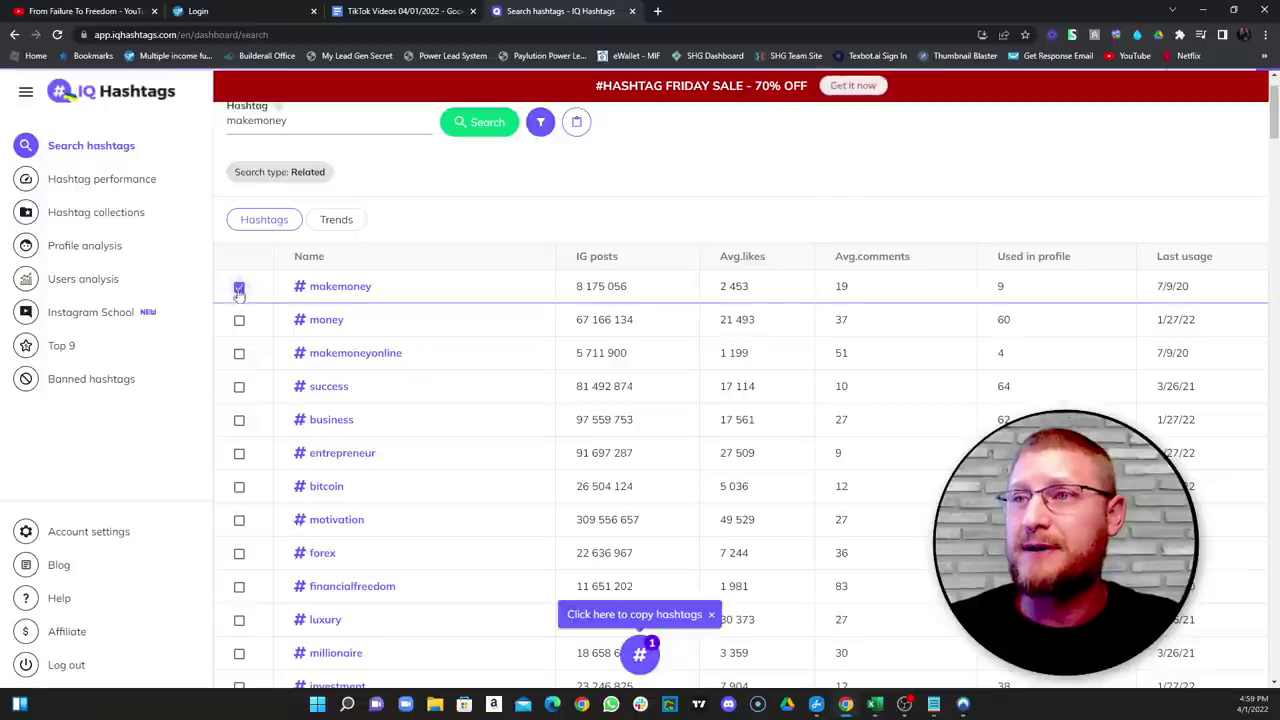
pyautogui.click(239, 355)
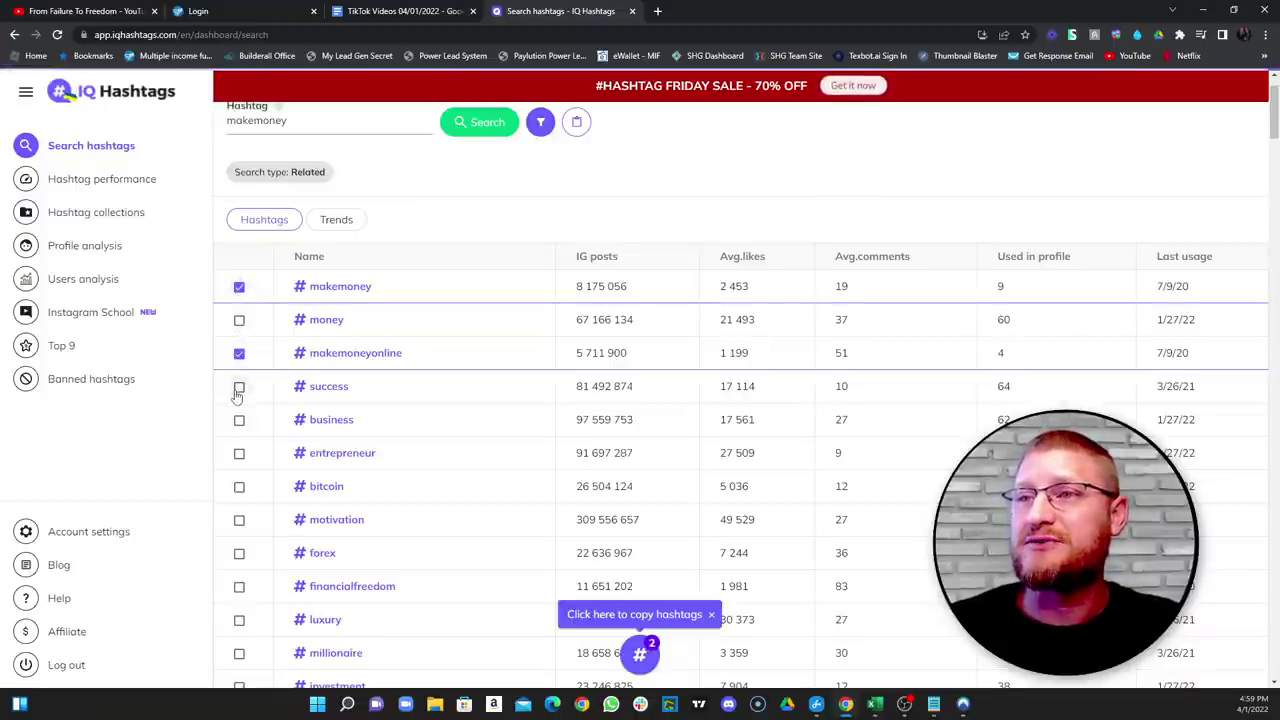
pyautogui.click(239, 388)
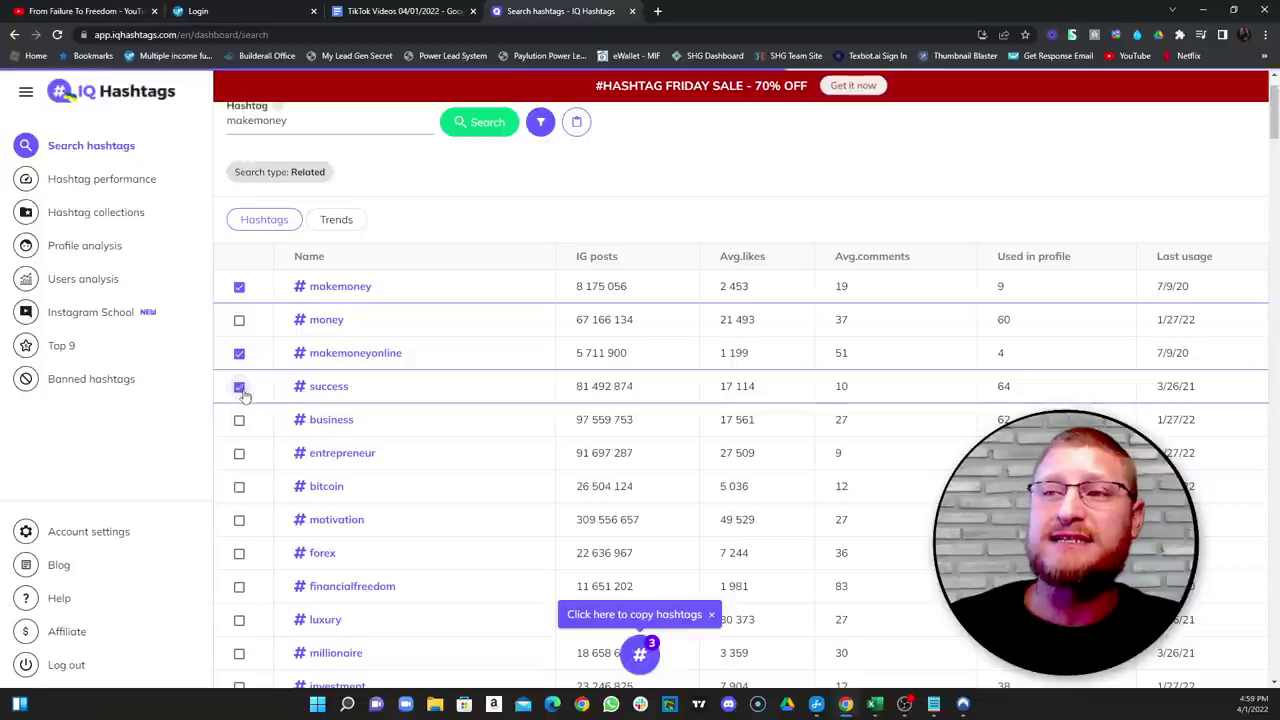
pyautogui.click(239, 455)
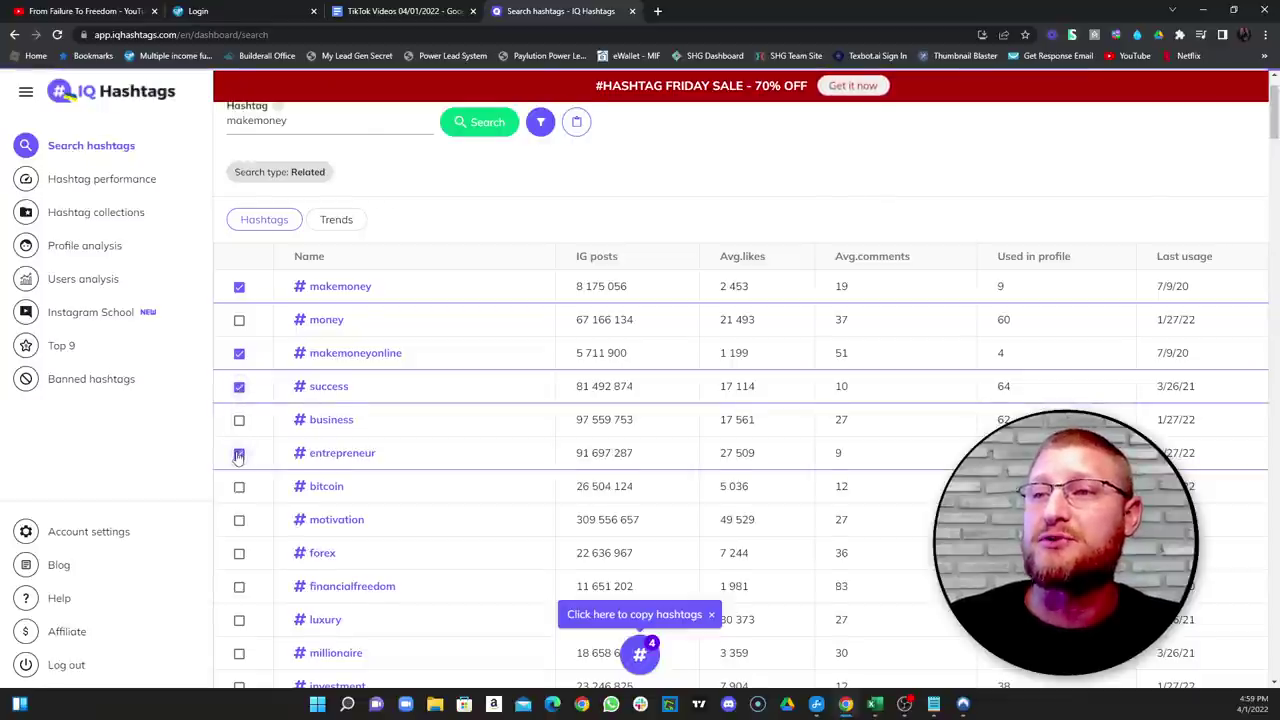
pyautogui.scroll(-2, 272, 423)
pyautogui.click(240, 388)
pyautogui.scroll(-1, 256, 372)
pyautogui.scroll(2, 250, 332)
pyautogui.scroll(-2, 246, 337)
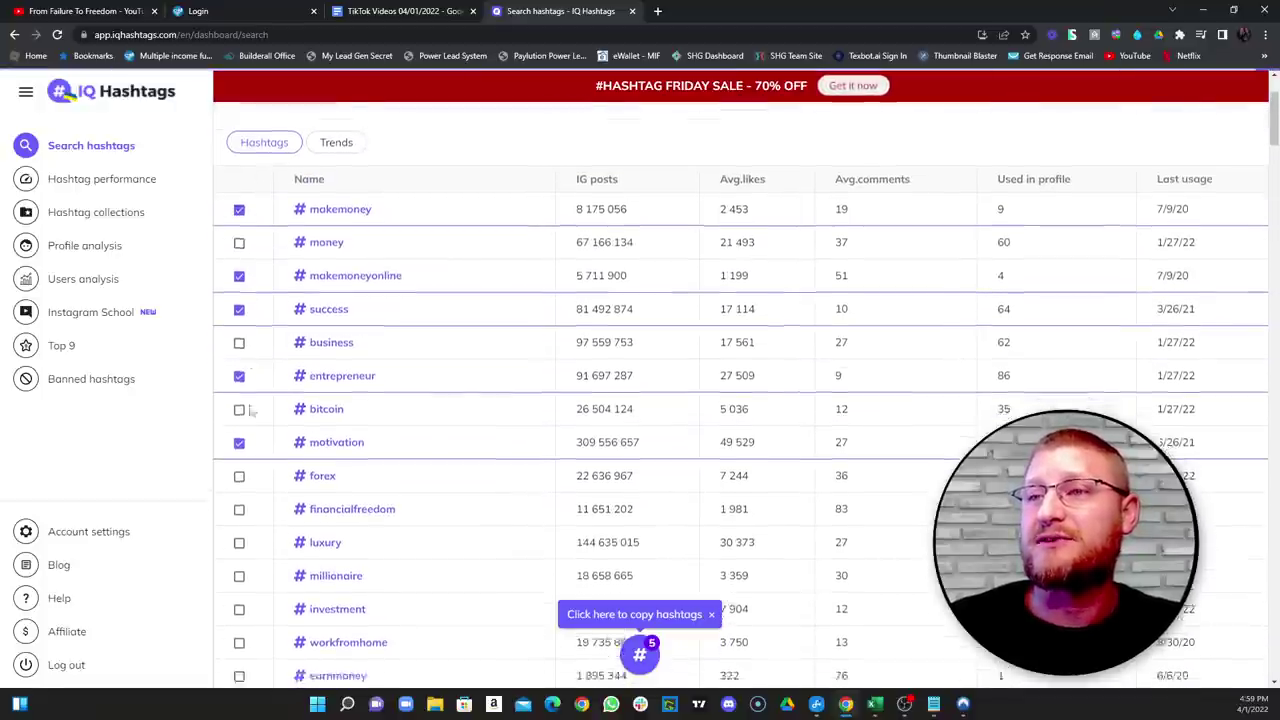
# Step: Add workfromhome and earnmoney to the hashtag selection and copy all selected hashtags
pyautogui.scroll(-1, 250, 390)
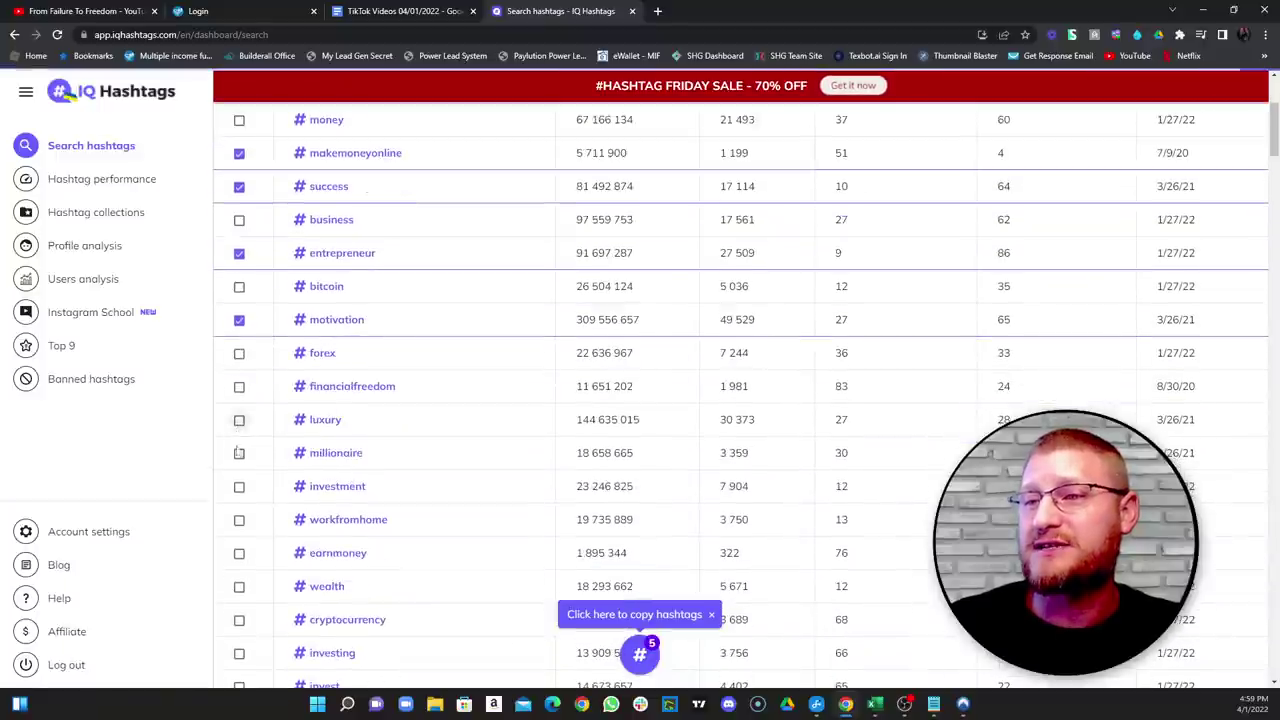
pyautogui.click(240, 521)
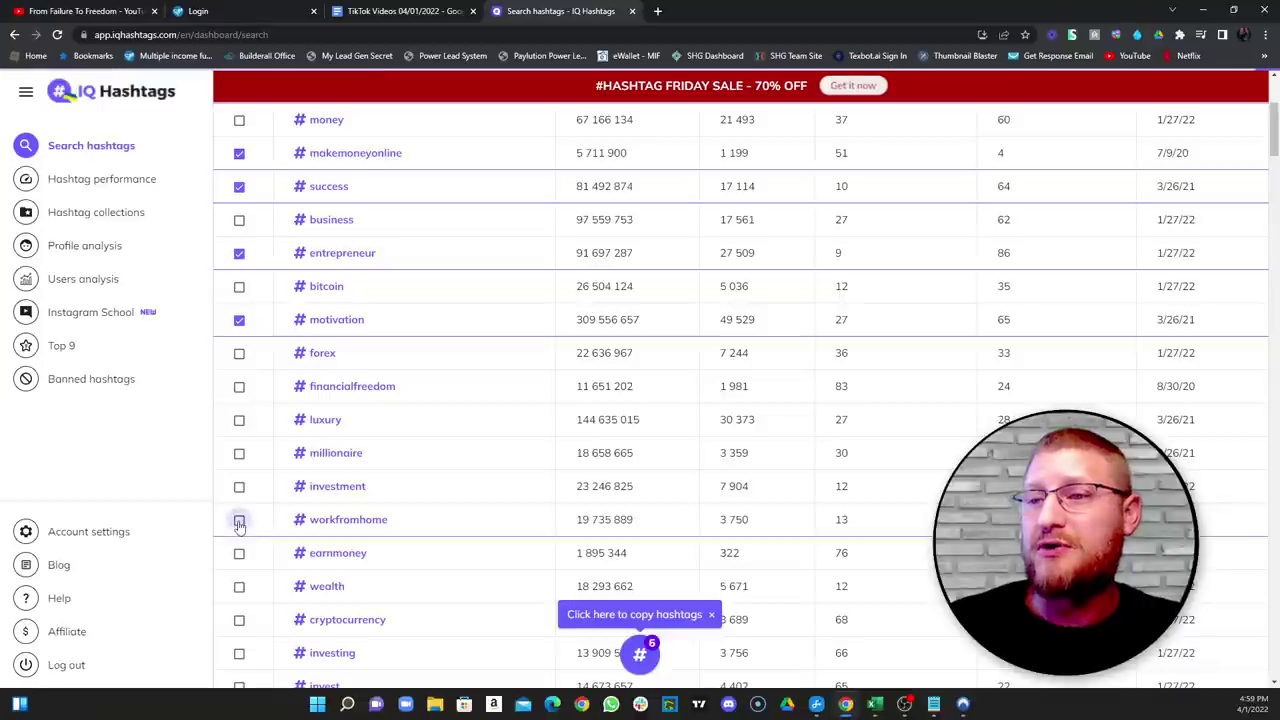
pyautogui.click(240, 555)
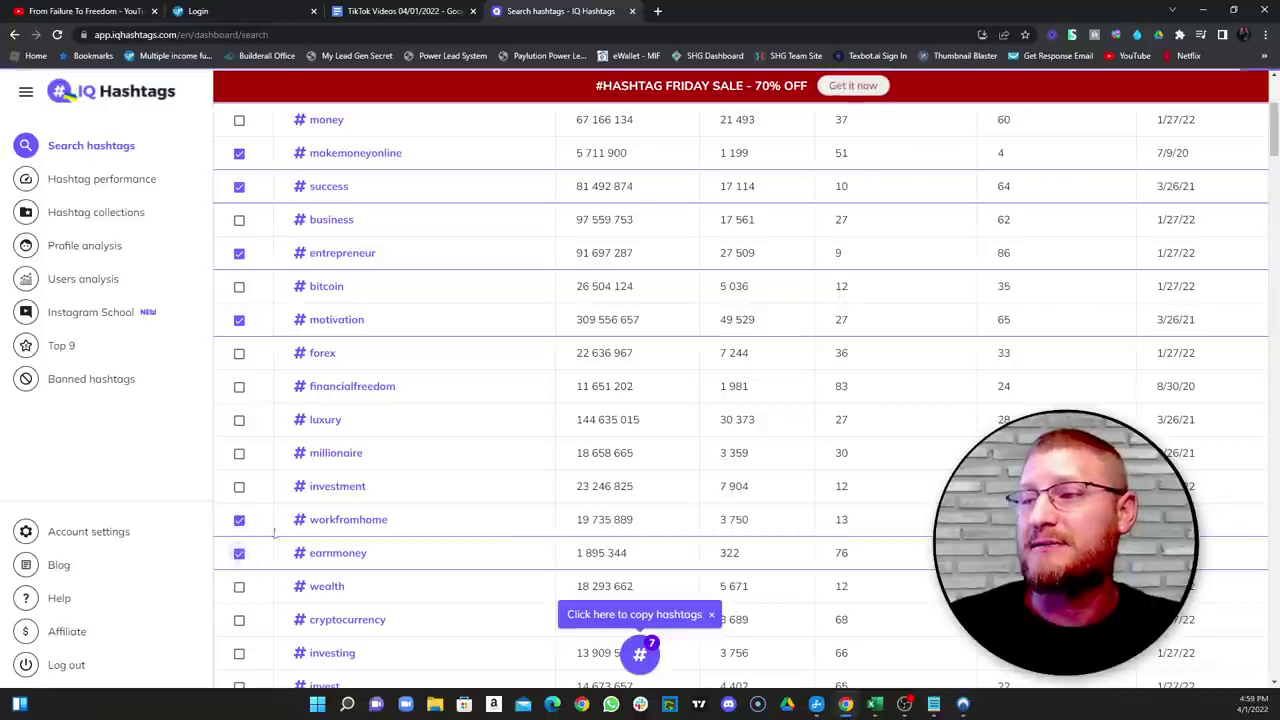
pyautogui.click(640, 656)
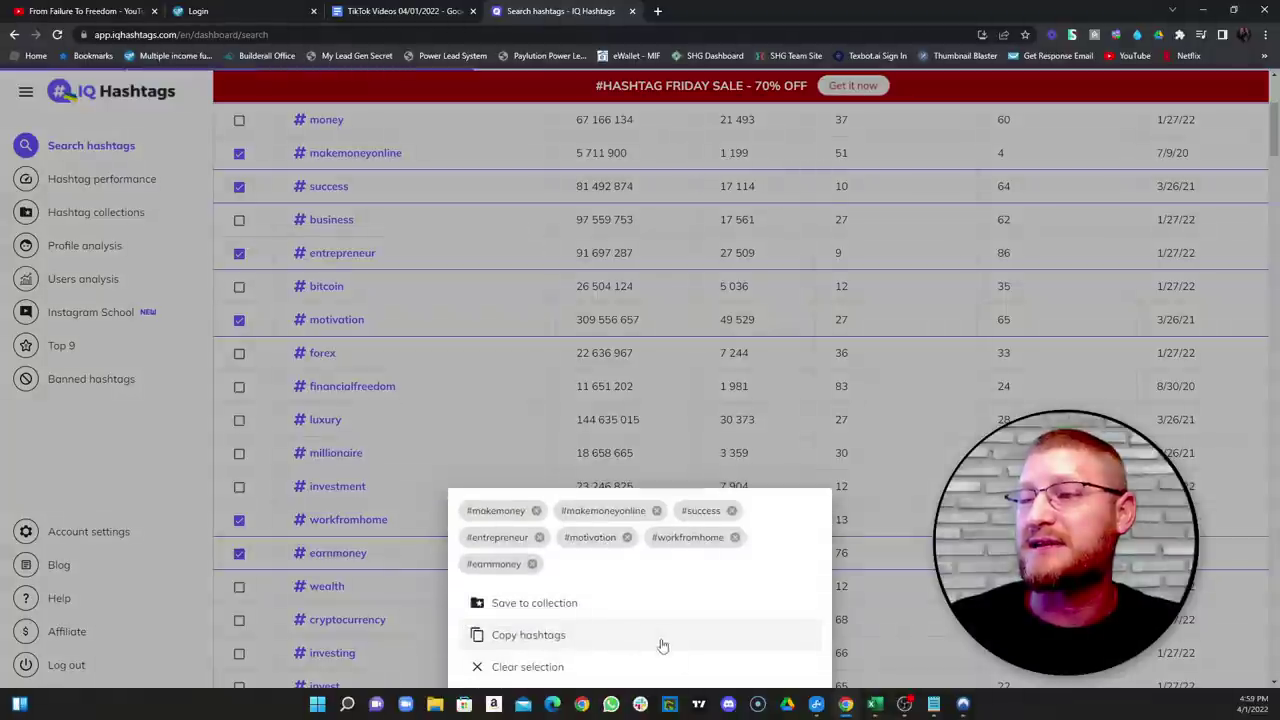
pyautogui.click(540, 635)
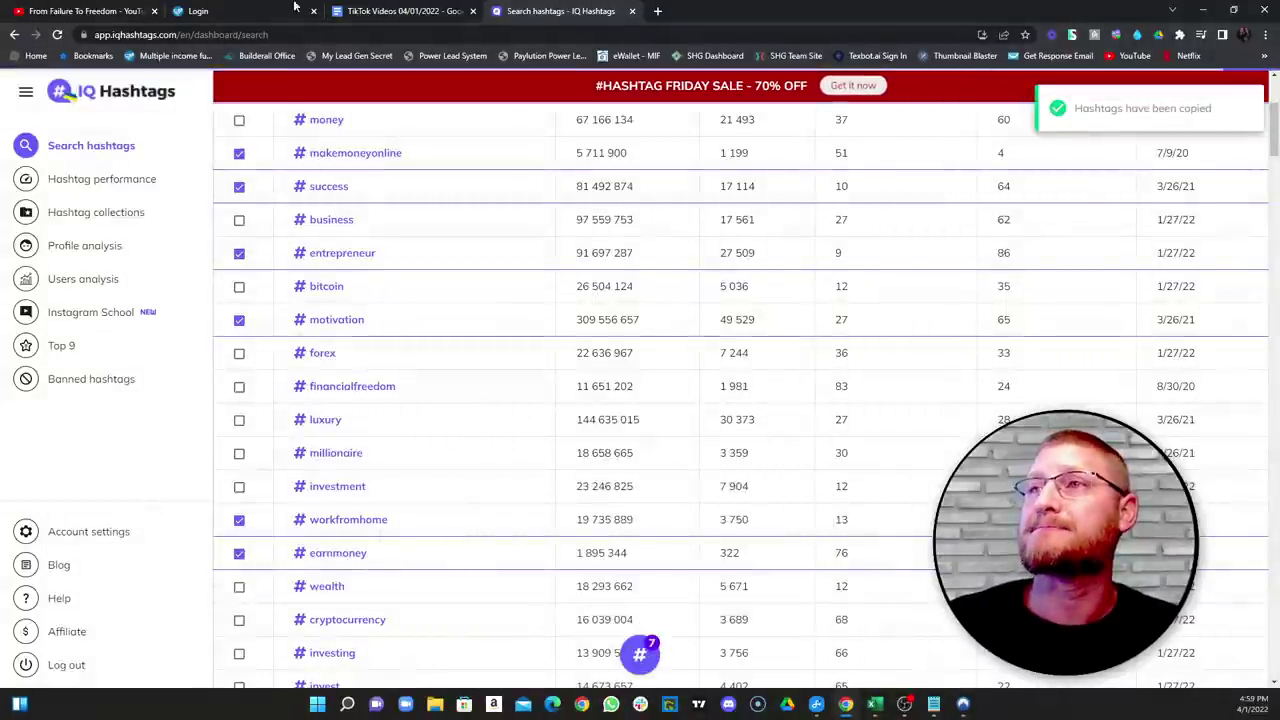
# Step: Switch to the TikTok Videos 04/01/2022 document and paste the copied hashtags into the bottom-row cell of column 001
pyautogui.click(400, 11)
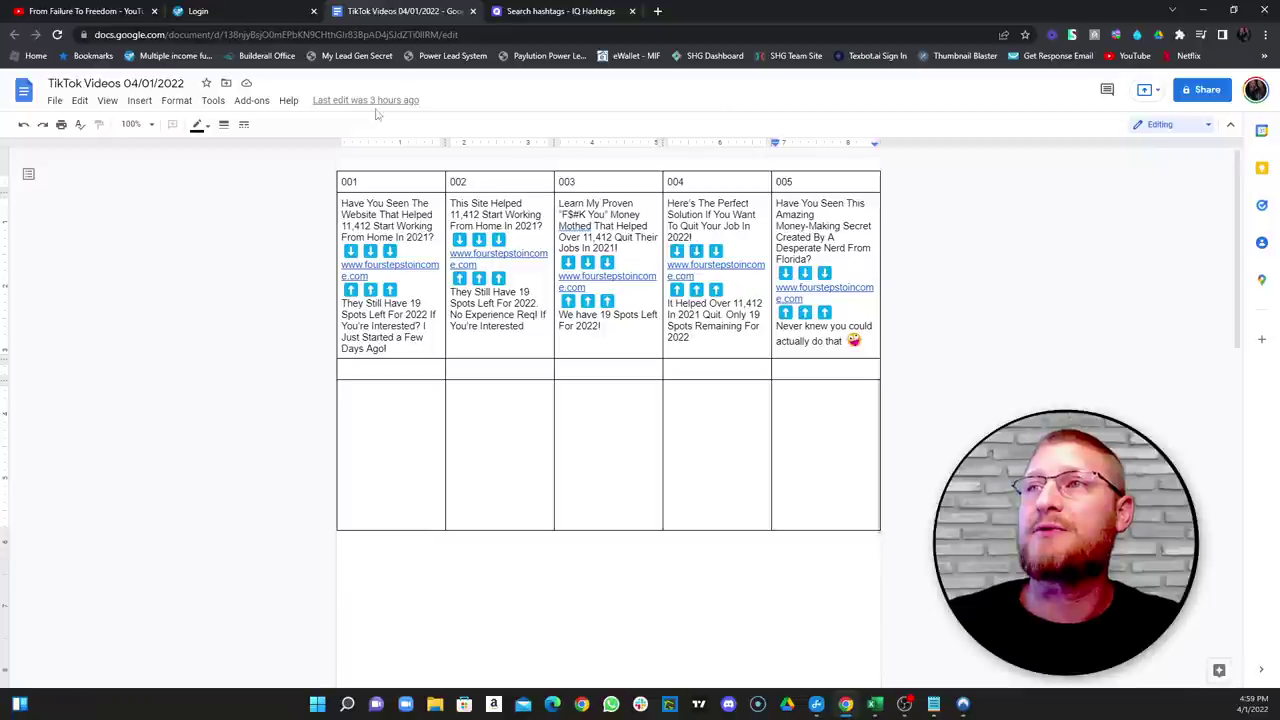
pyautogui.doubleClick(377, 403)
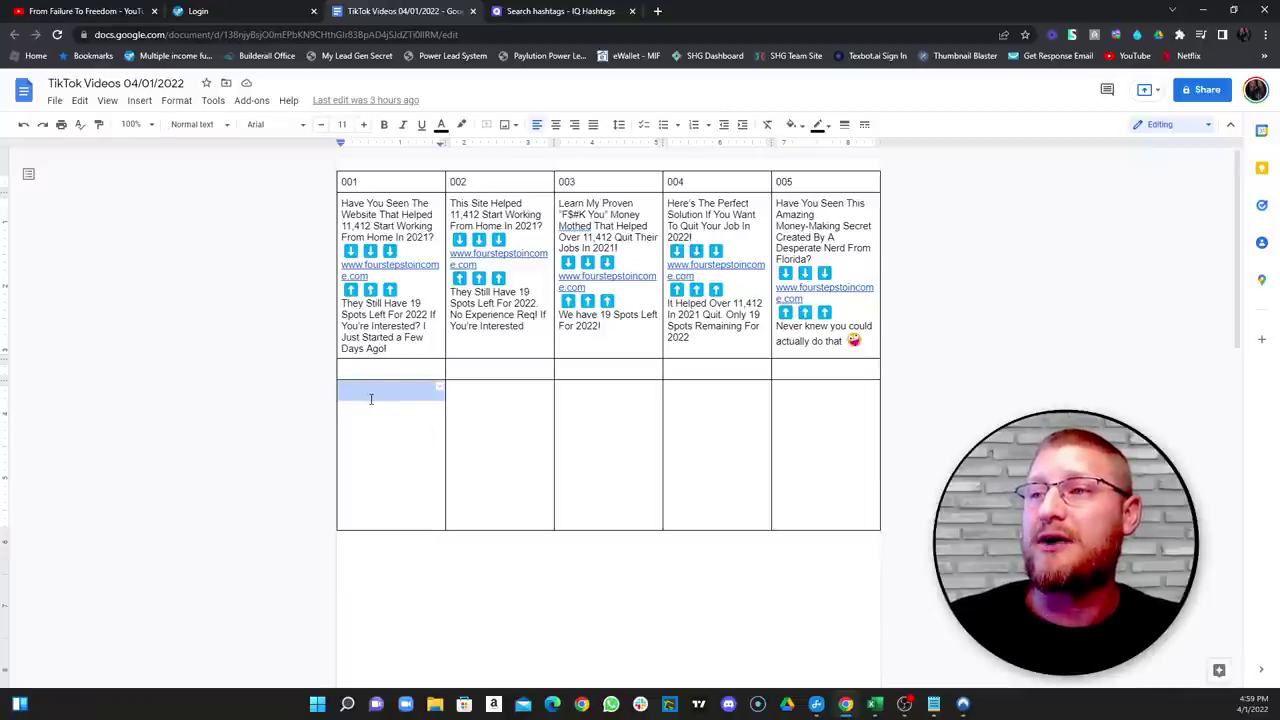
pyautogui.rightClick(366, 397)
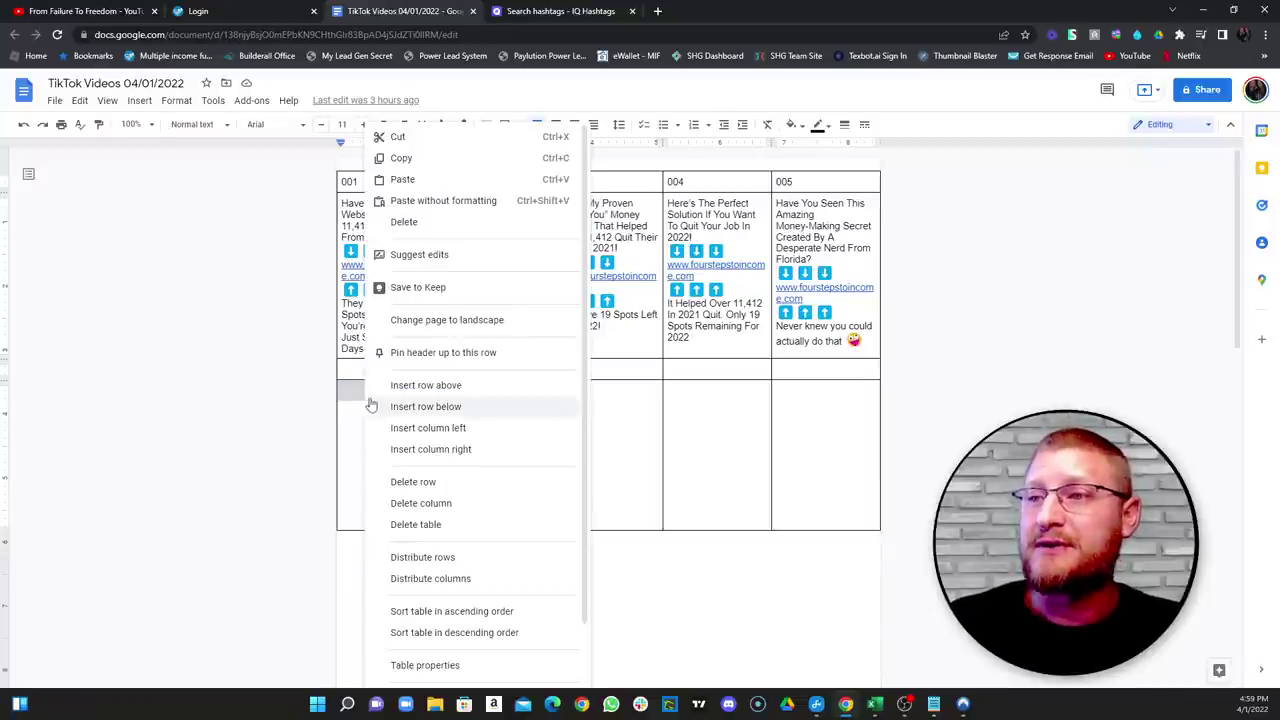
pyautogui.click(447, 184)
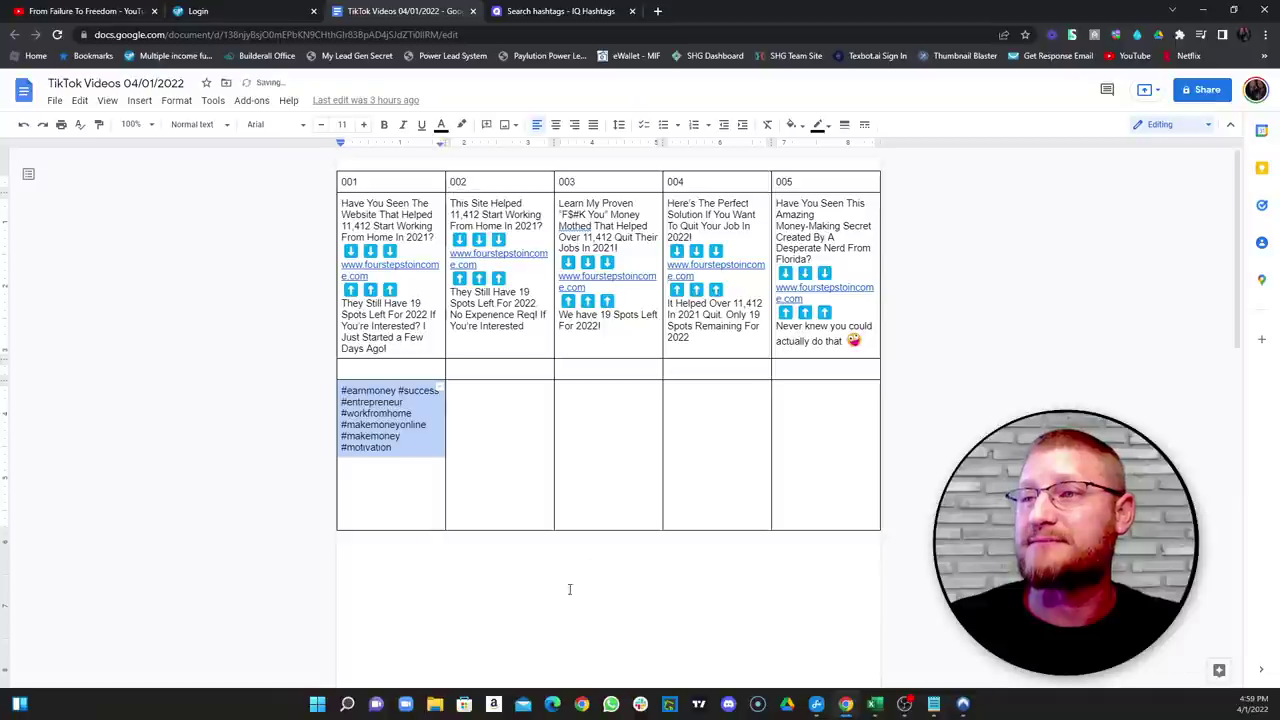
pyautogui.click(408, 472)
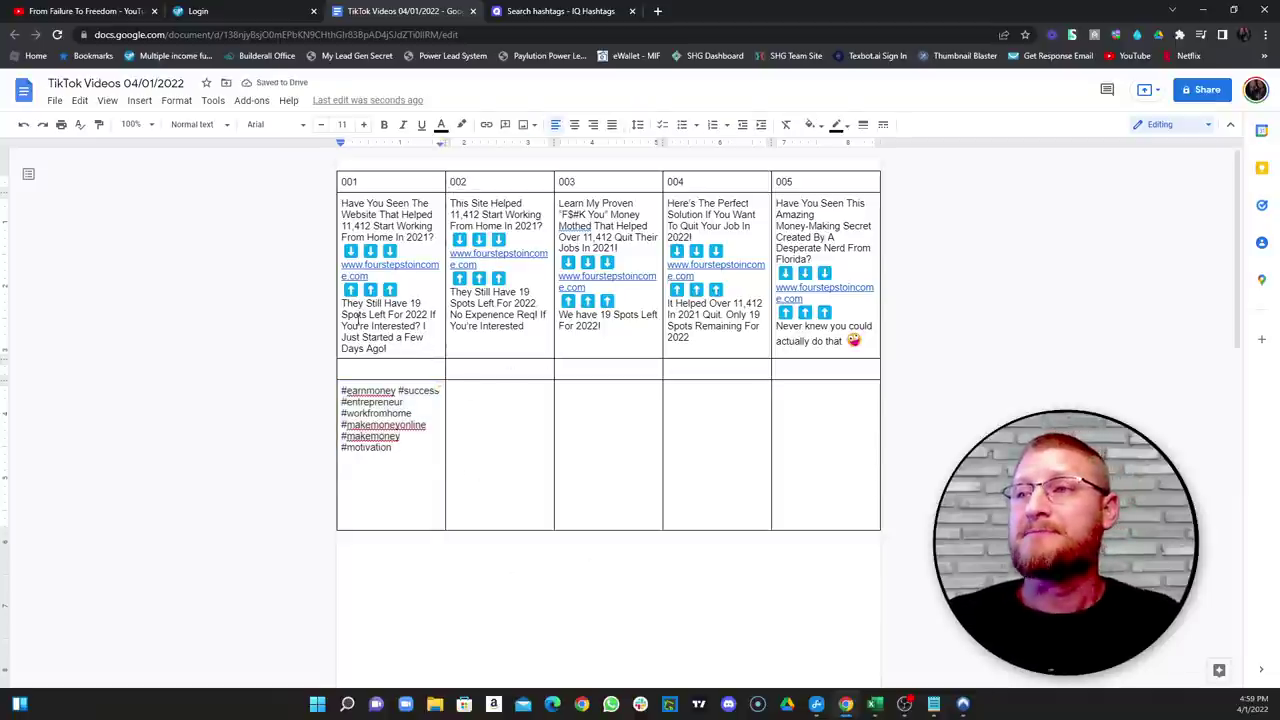
# Step: Select the narrow empty cell in column 001, and in Samsung Flow browse TikTok's For You feed and open the ride video's sound page
pyautogui.doubleClick(385, 369)
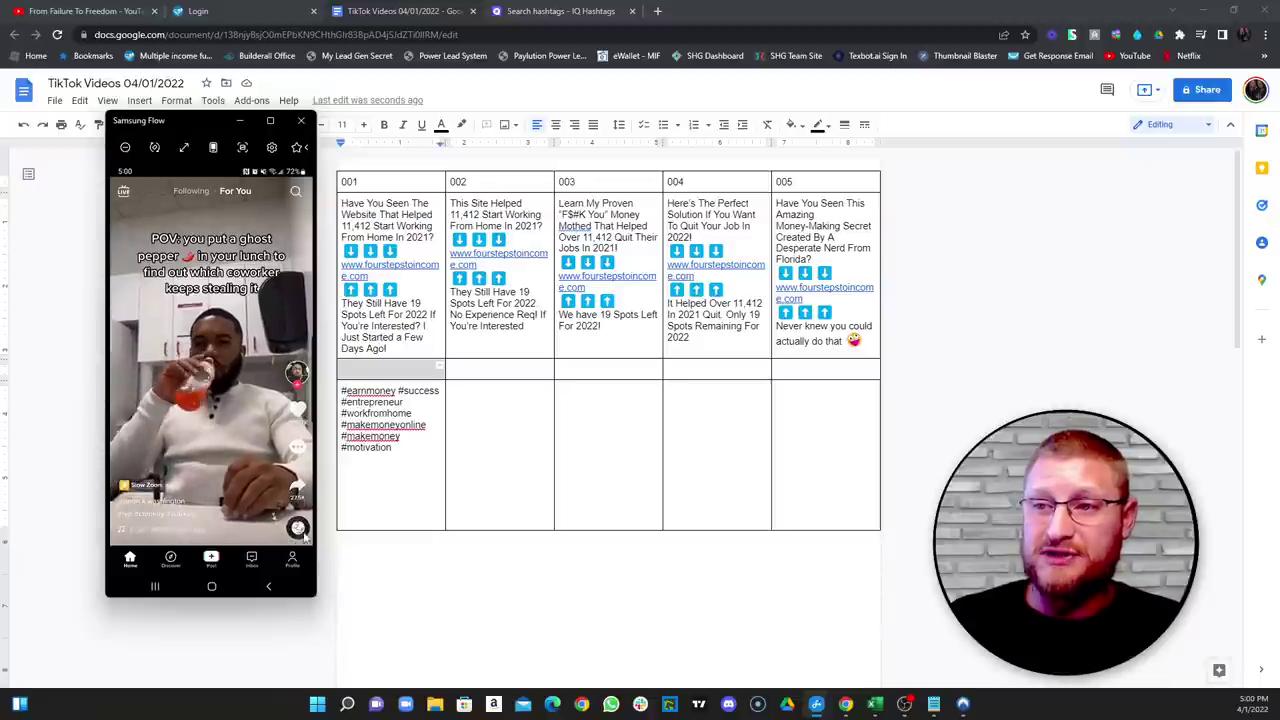
pyautogui.scroll(-1, 295, 518)
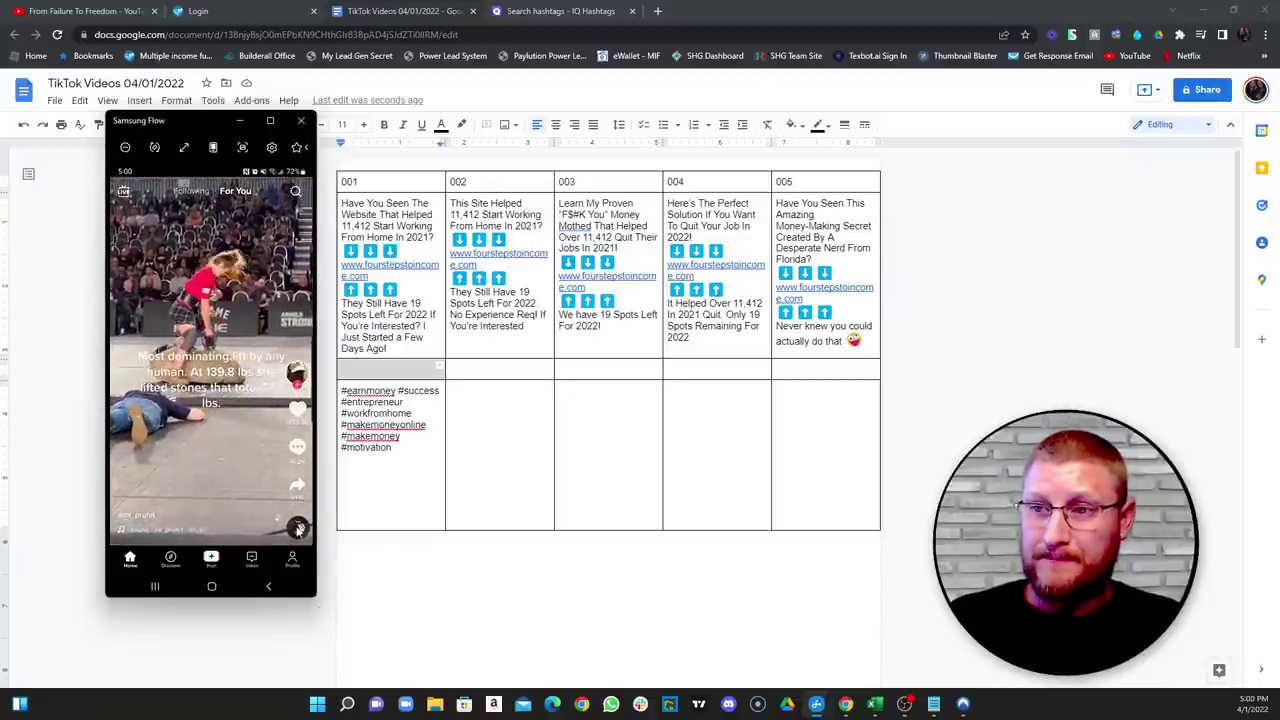
pyautogui.scroll(-1, 297, 529)
pyautogui.scroll(-1, 297, 529)
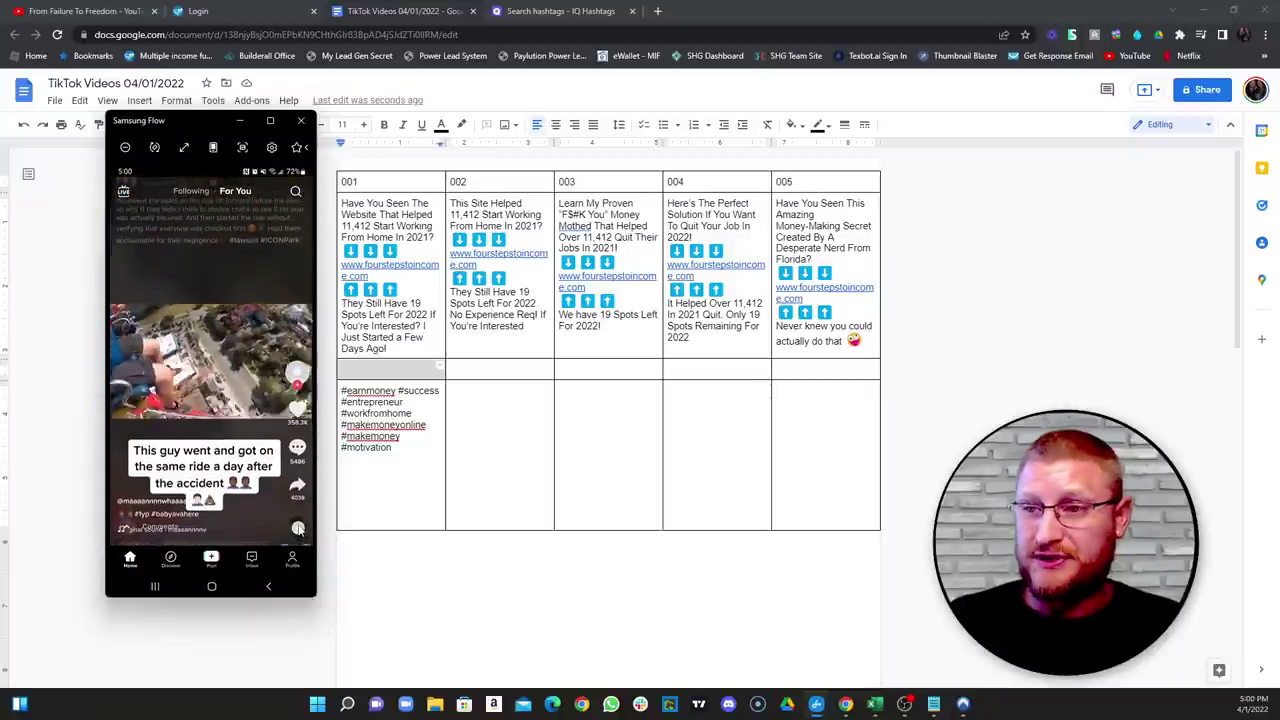
pyautogui.click(298, 529)
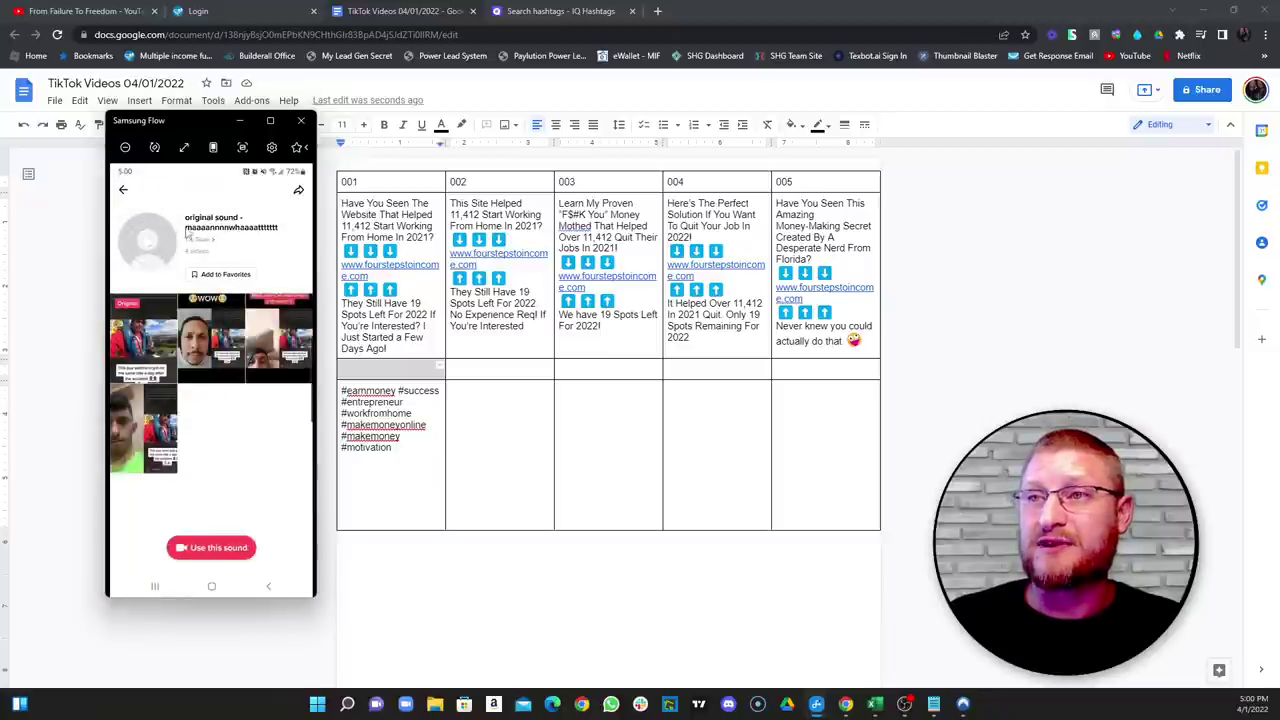
# Step: Go from the sound page to the TikTok profile and look at the new-video camera screen
pyautogui.click(123, 191)
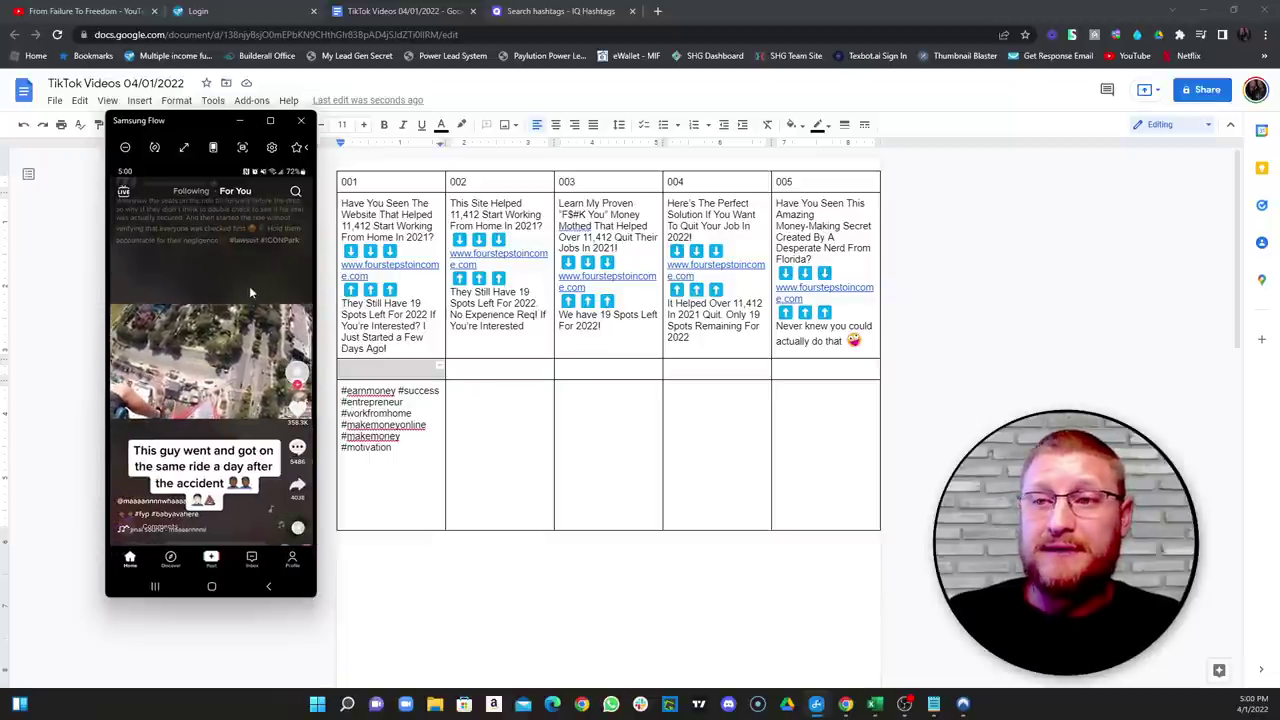
pyautogui.click(292, 558)
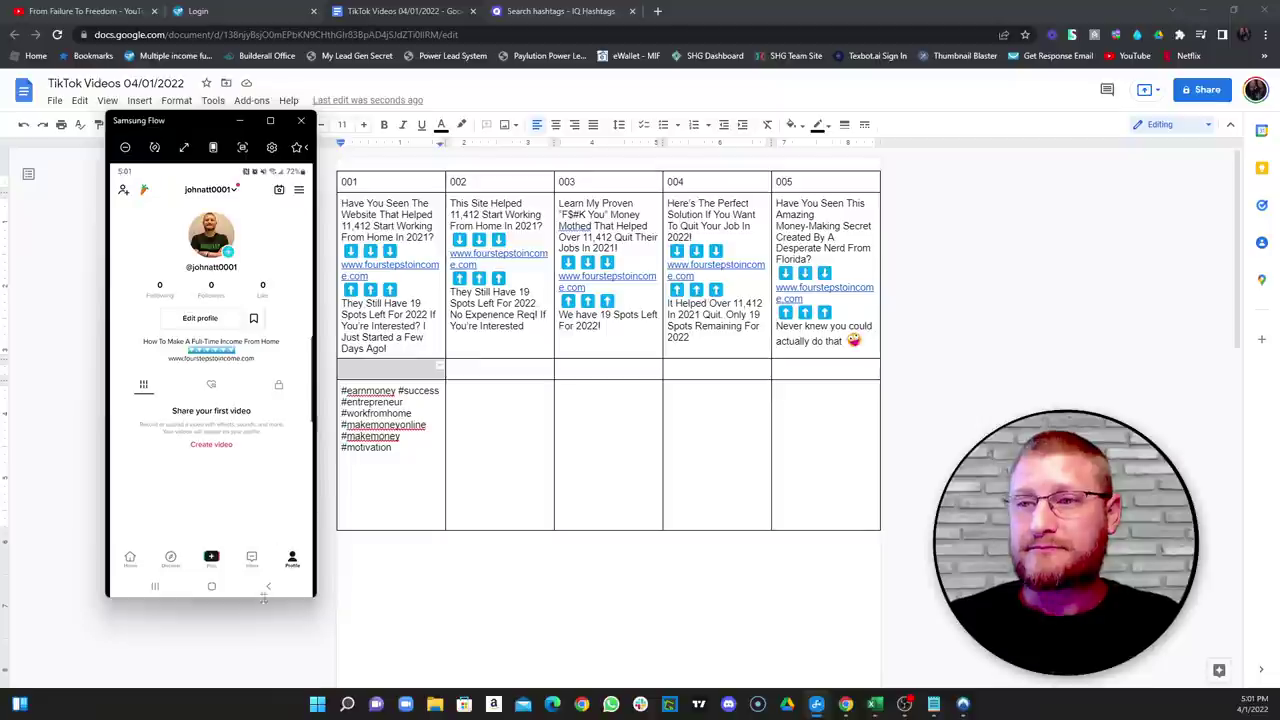
pyautogui.click(212, 558)
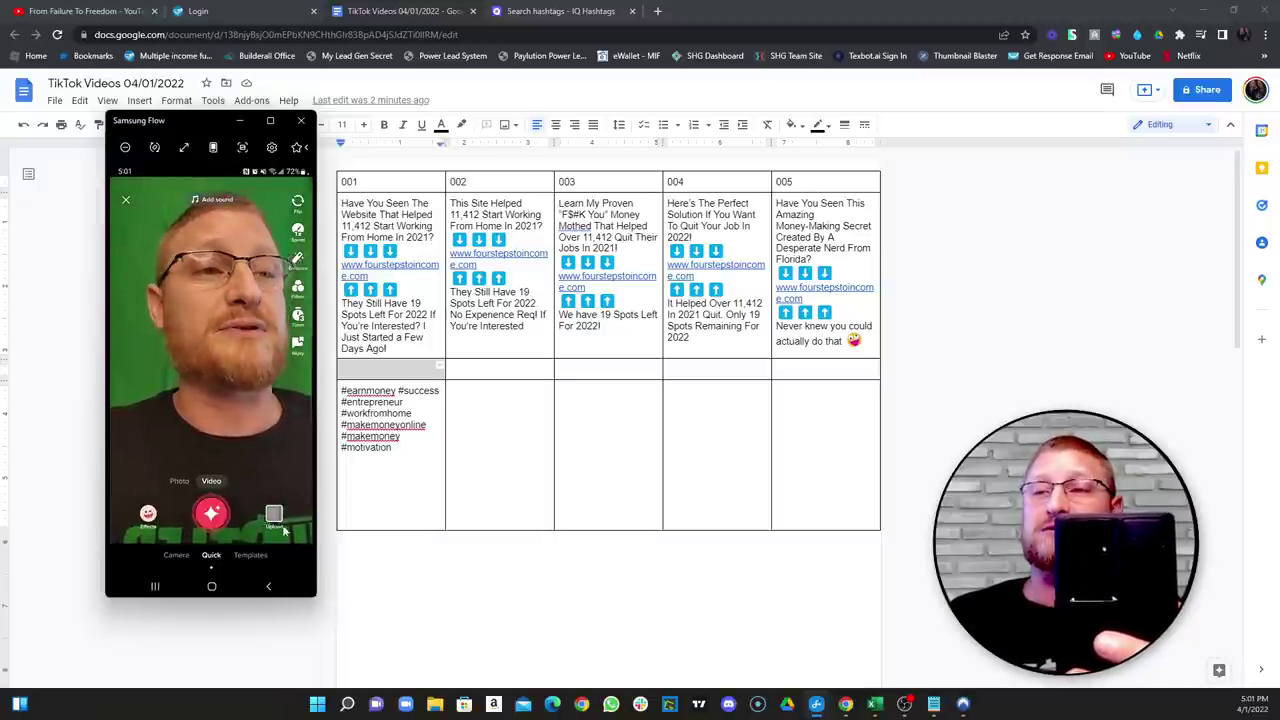
pyautogui.click(125, 201)
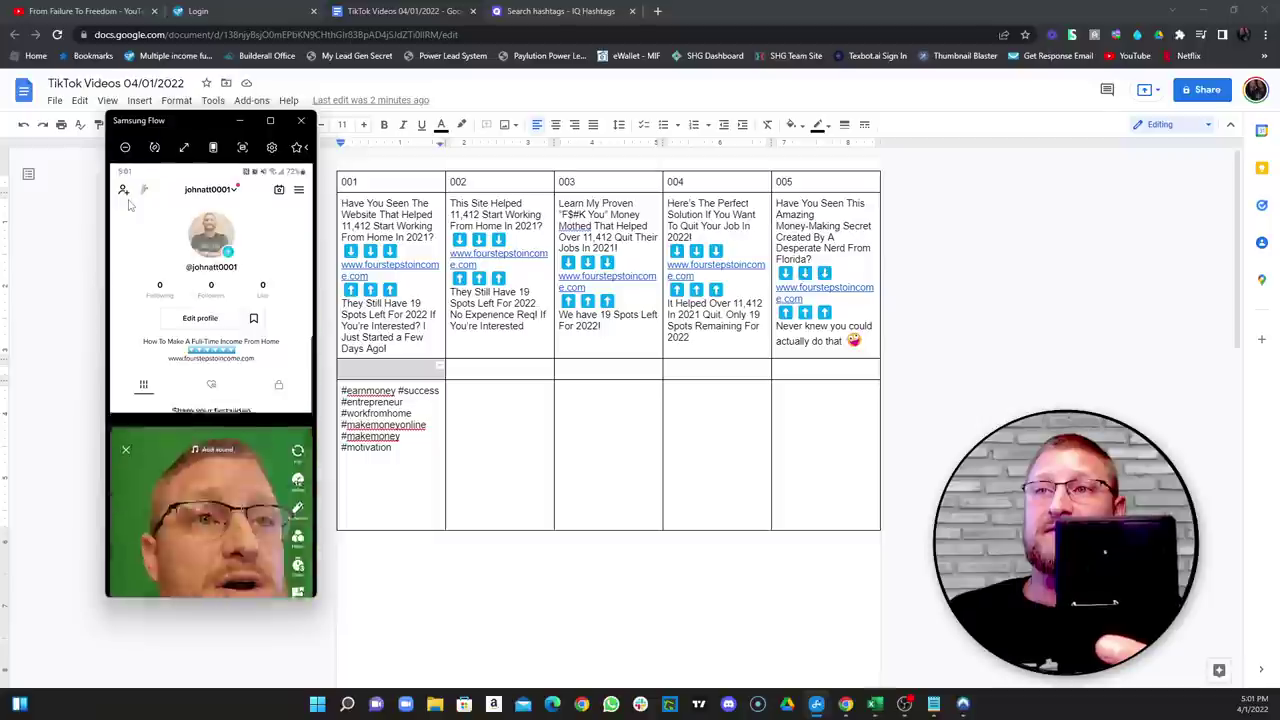
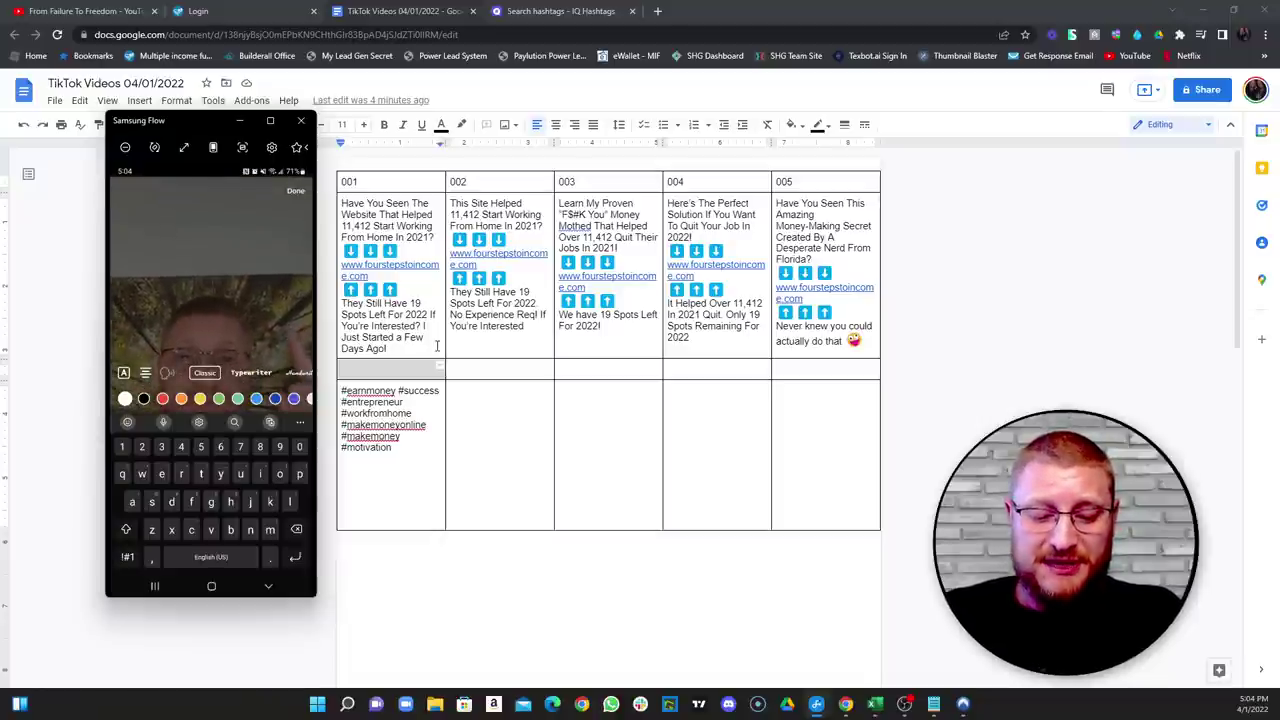
# Step: Write the video's overlay text "Have You Seen The Website That Helped 11,412 Start Working From Home In 2021?" and start a new line
pyautogui.write('Hav')
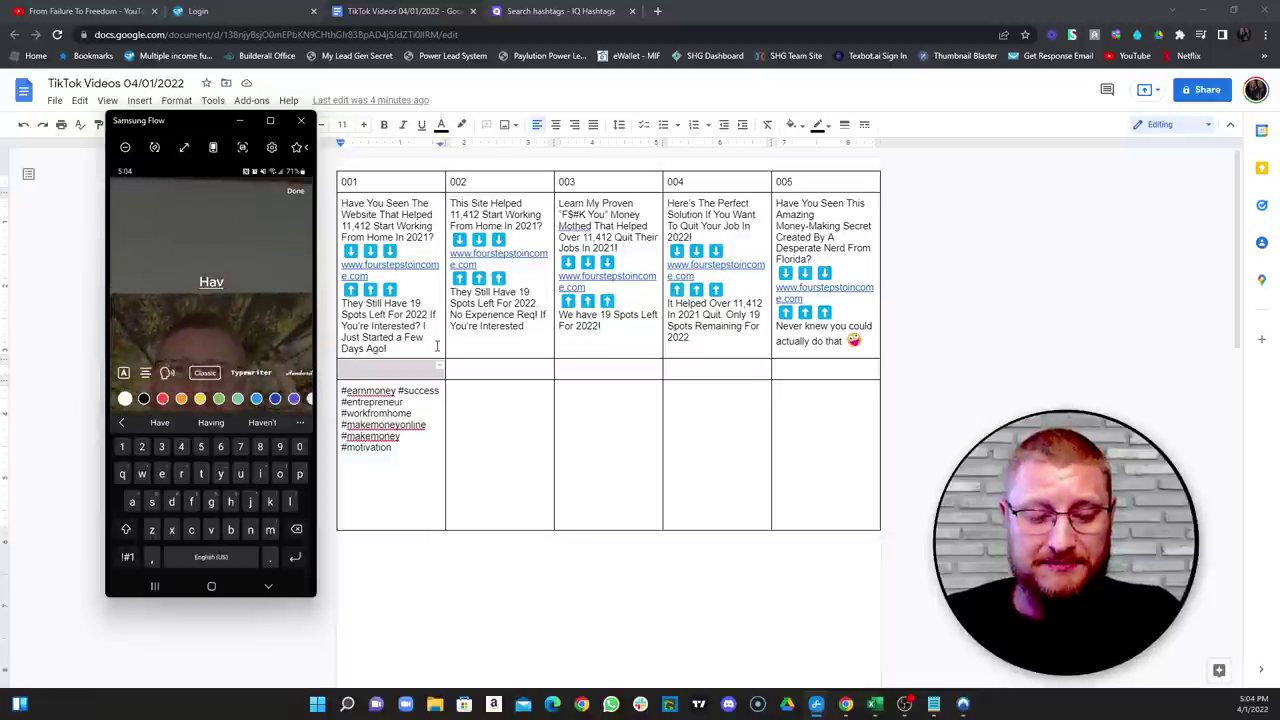
pyautogui.write('e You')
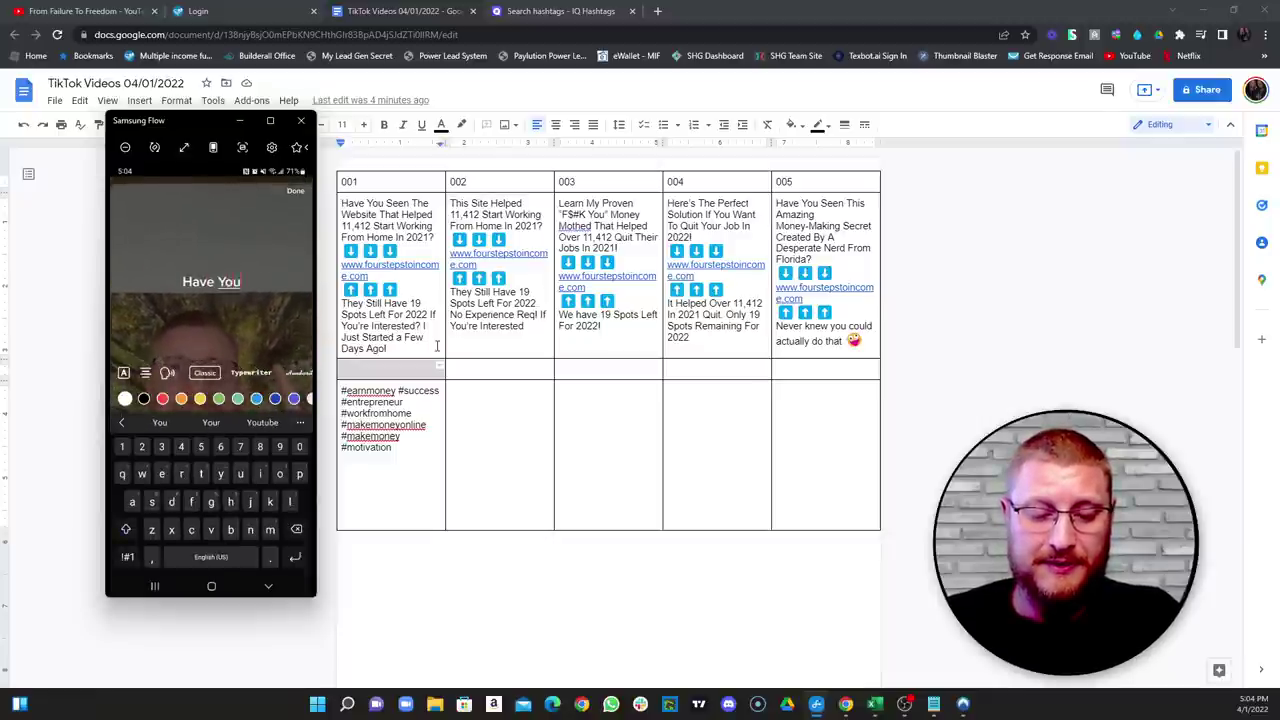
pyautogui.write(' Seen The')
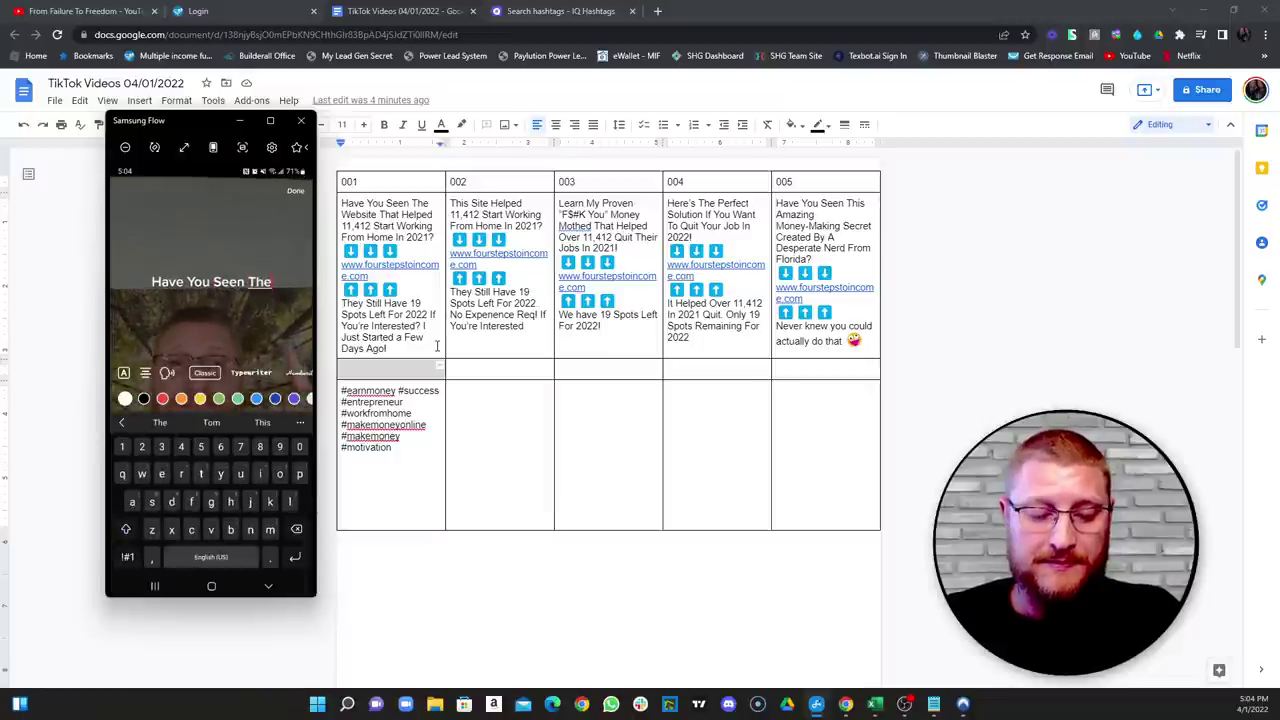
pyautogui.write(' Website')
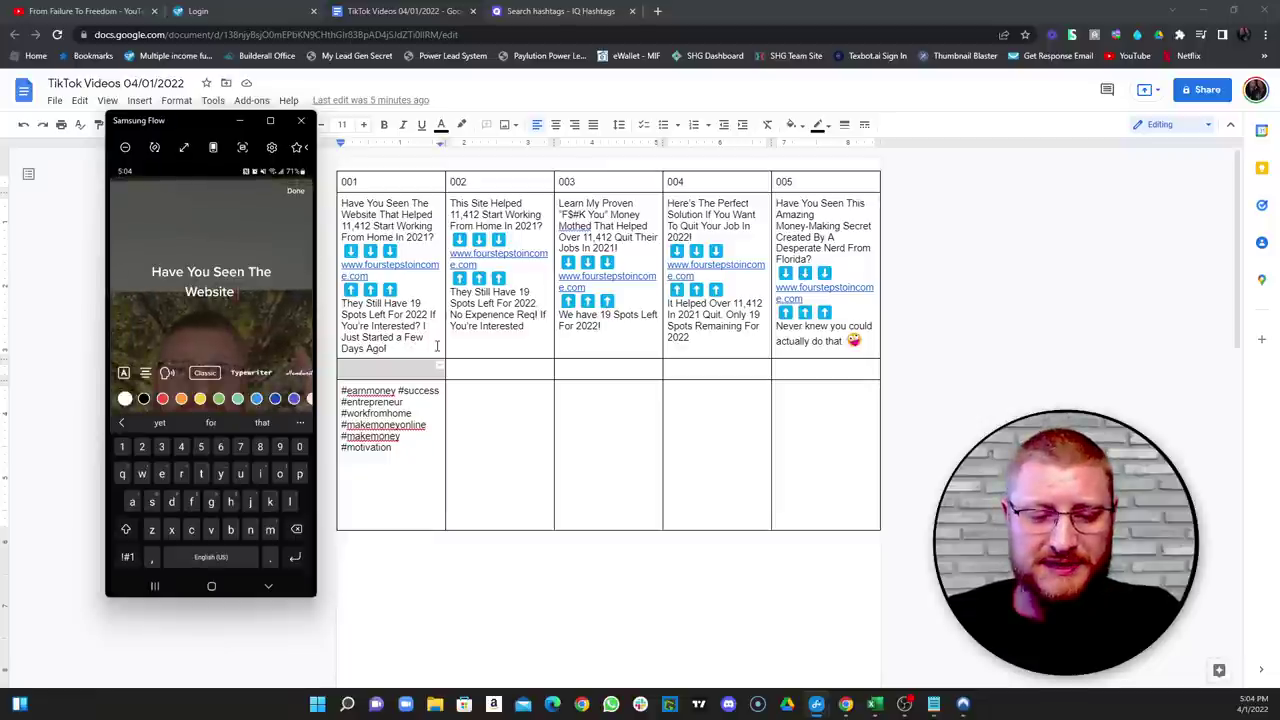
pyautogui.write(' That Helped')
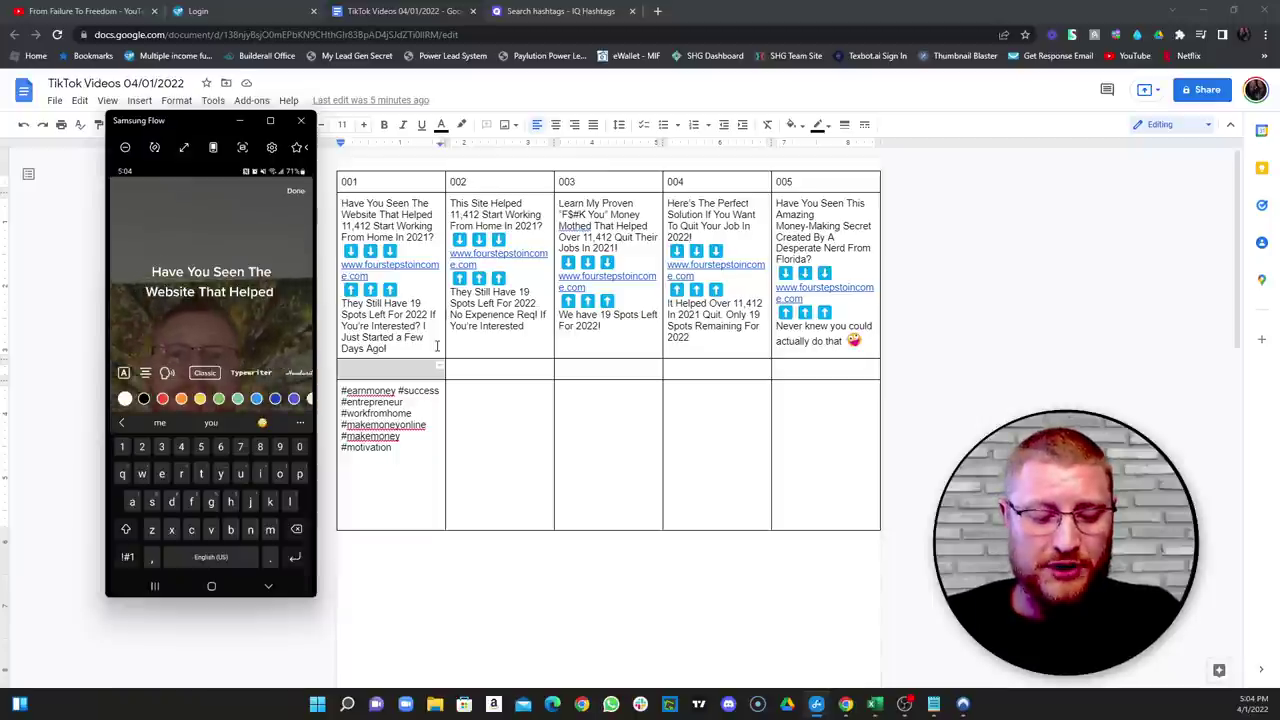
pyautogui.write(',')
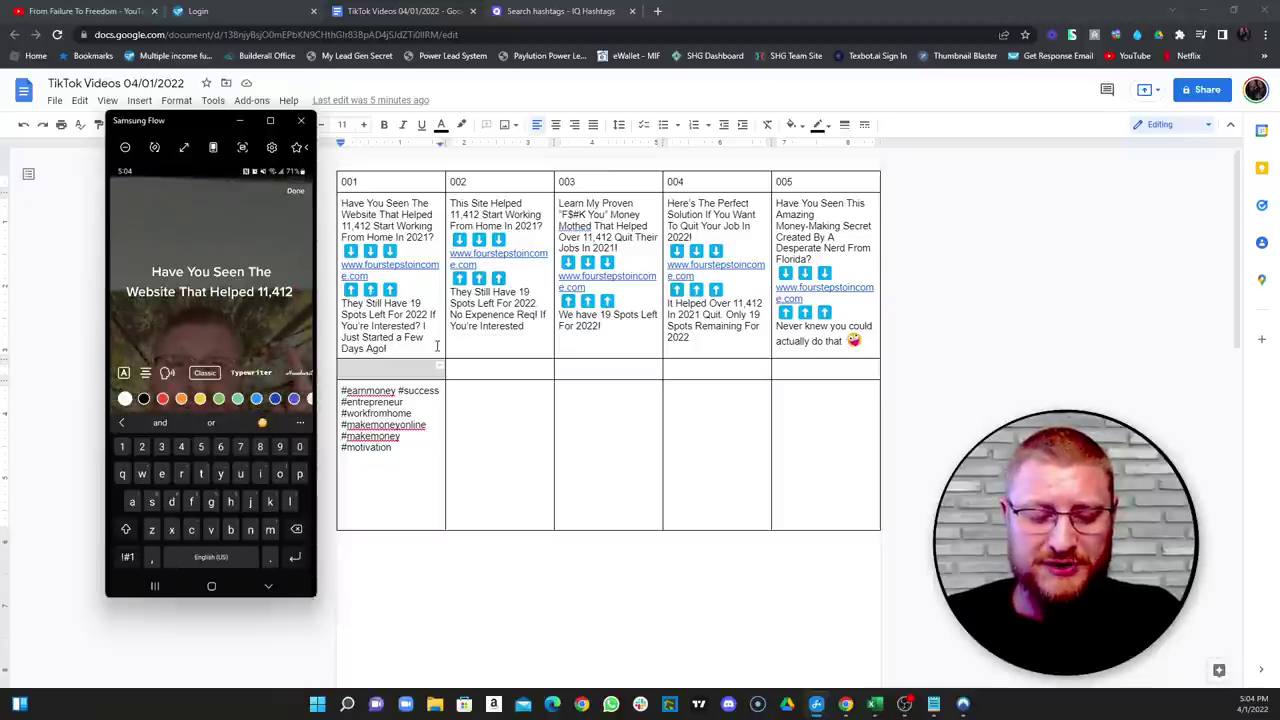
pyautogui.write('412 Star')
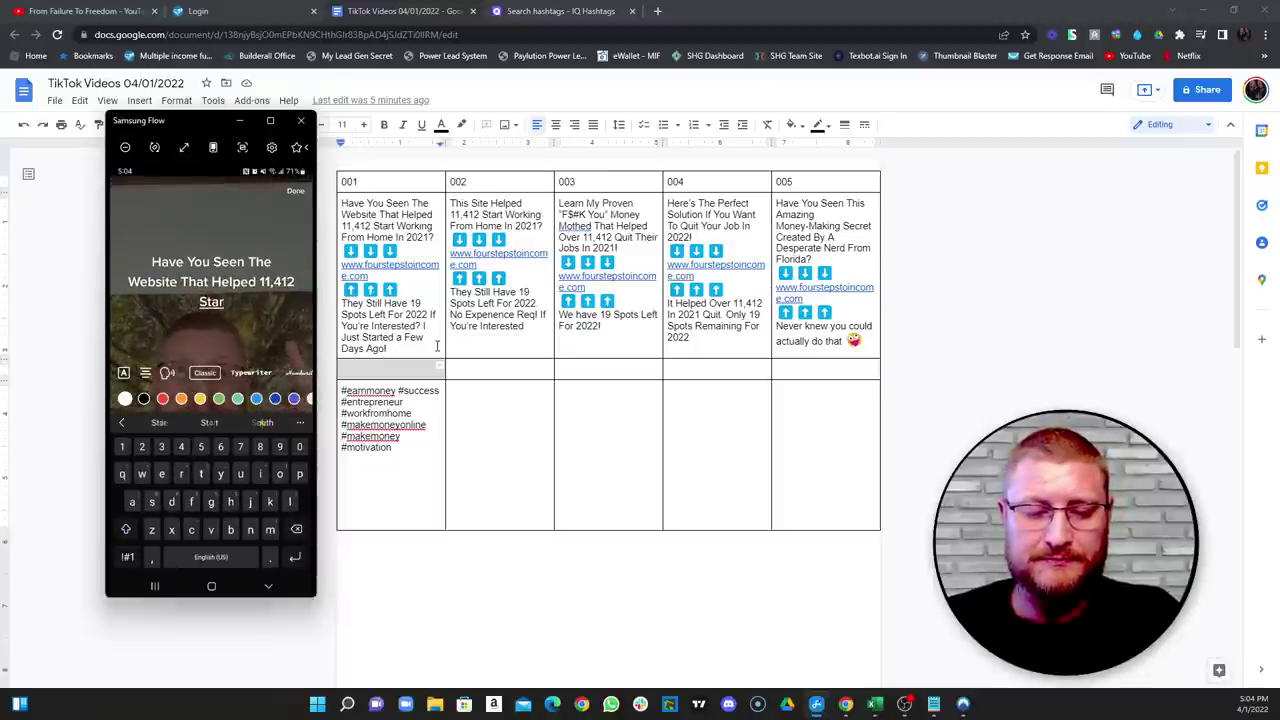
pyautogui.write('t Working ')
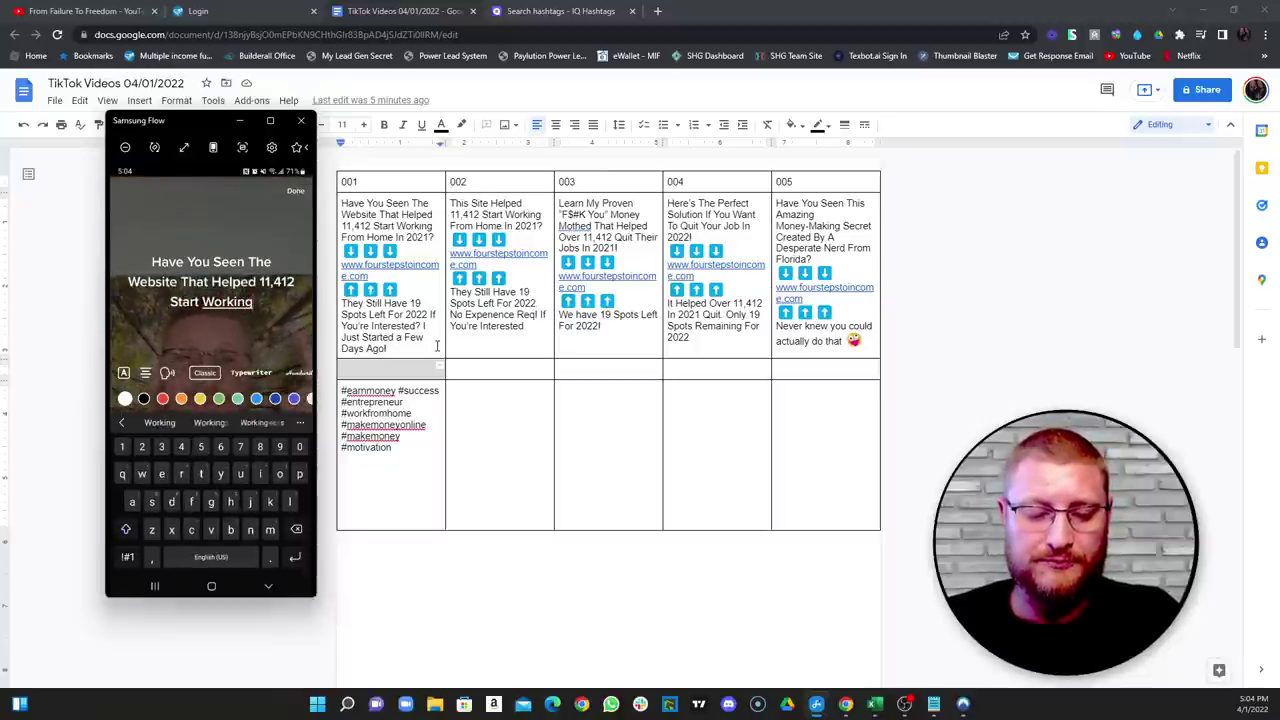
pyautogui.write('From H')
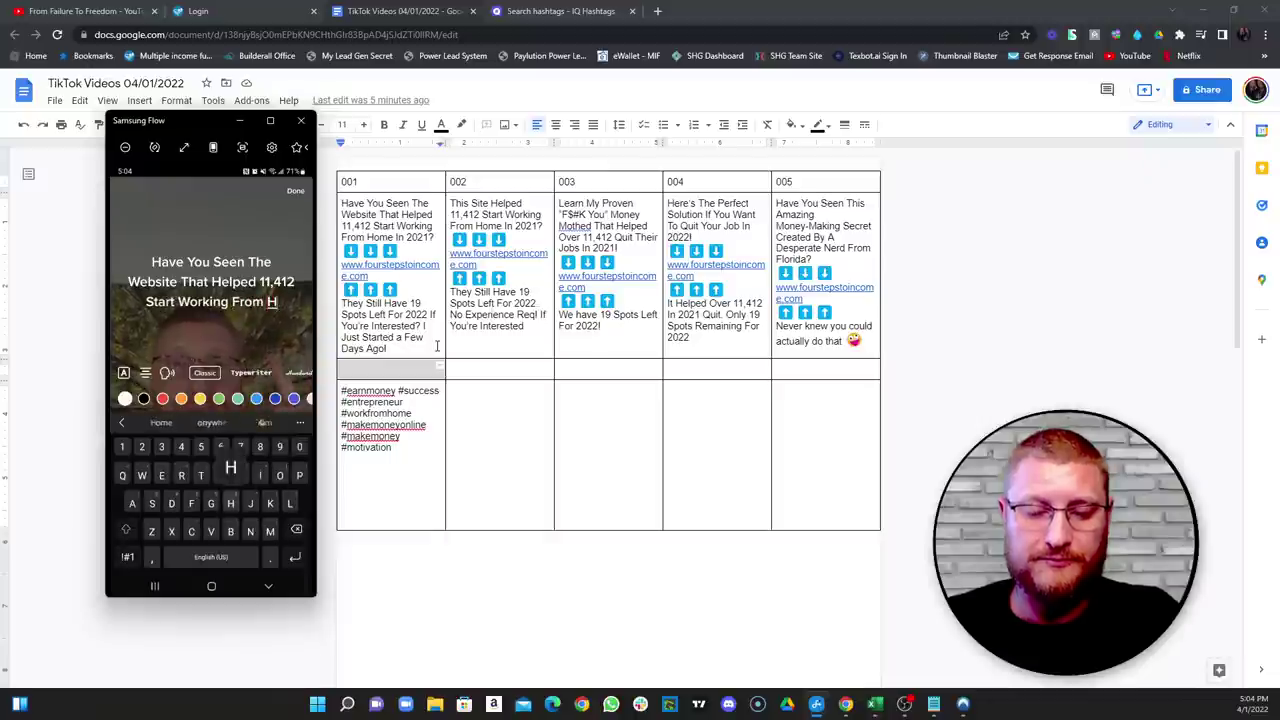
pyautogui.write('ome i')
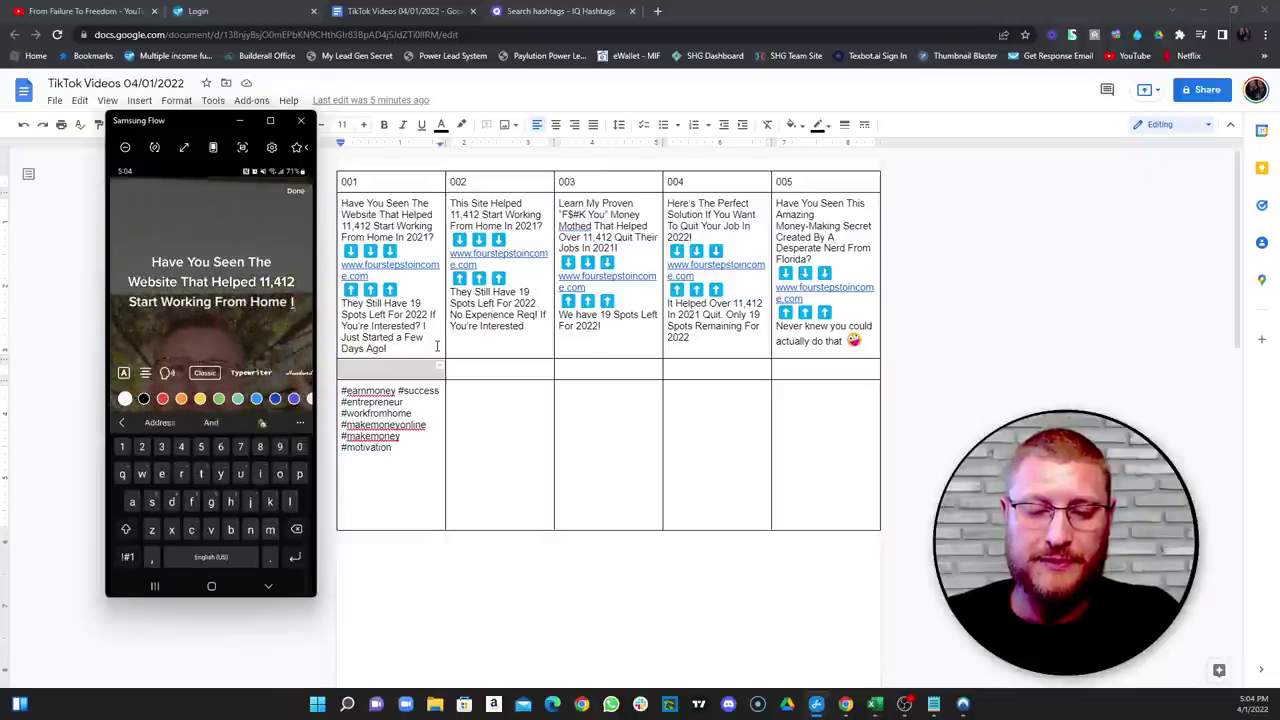
pyautogui.write('n 2021')
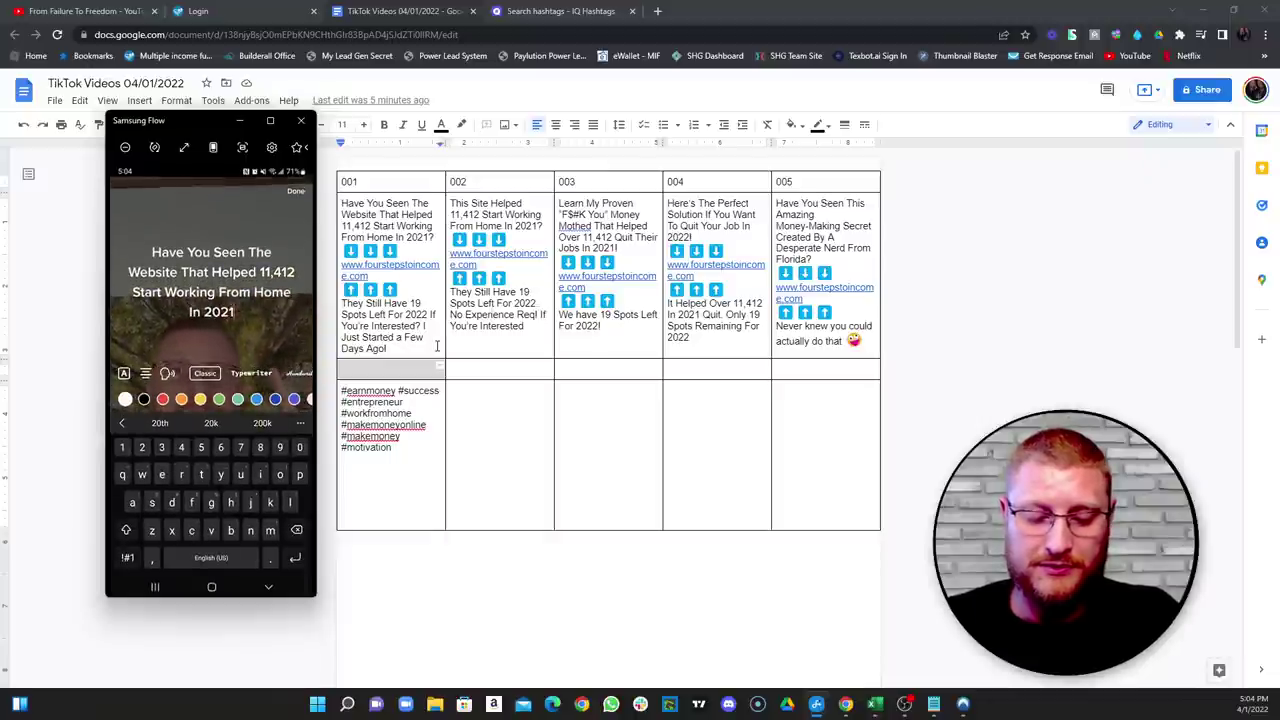
pyautogui.write('?')
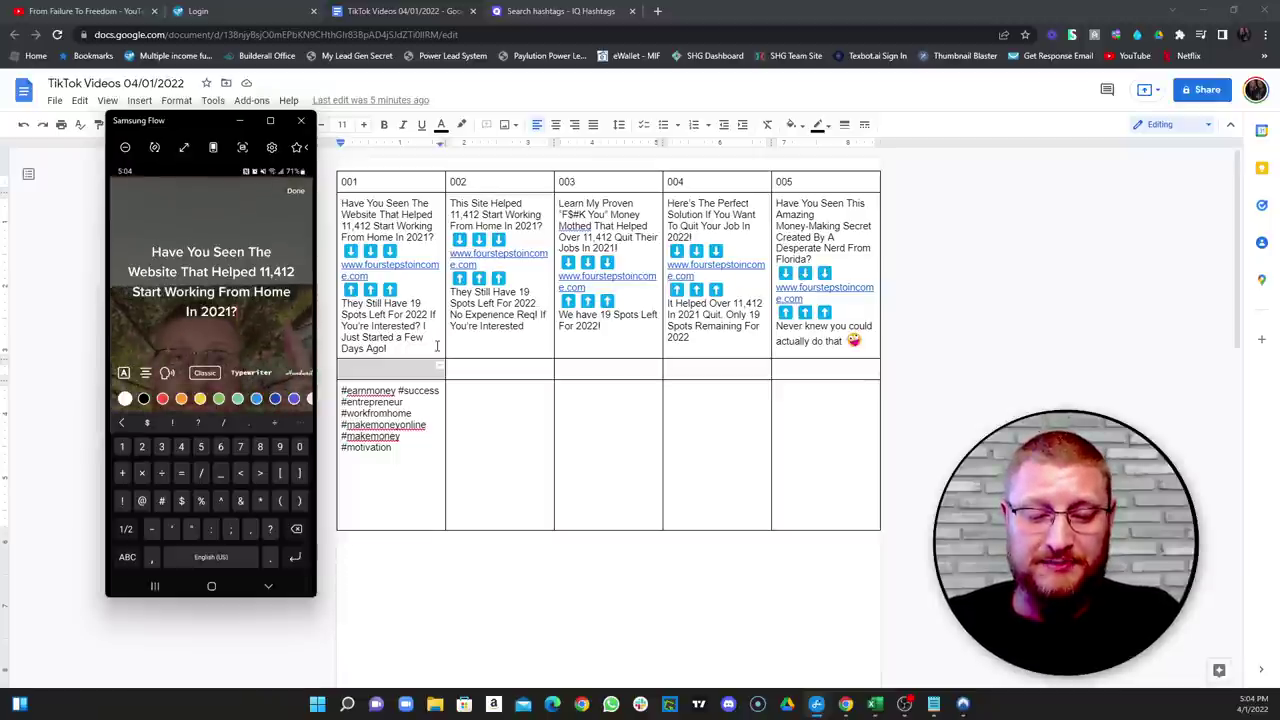
pyautogui.press('Return')
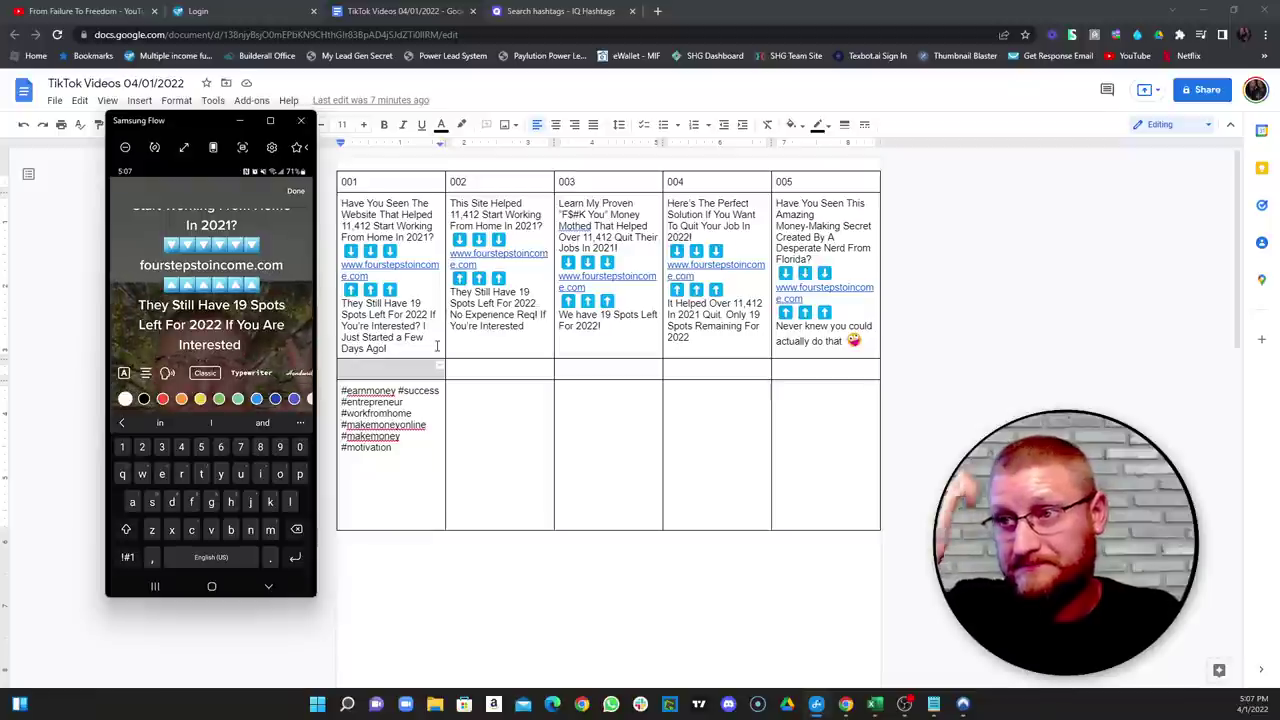
# Step: Complete the overlay text with "? I Just Started A Few Day Ago!" and style it as a smaller orange block with filled background
pyautogui.write('? I Just Started A Few Day Ago!')
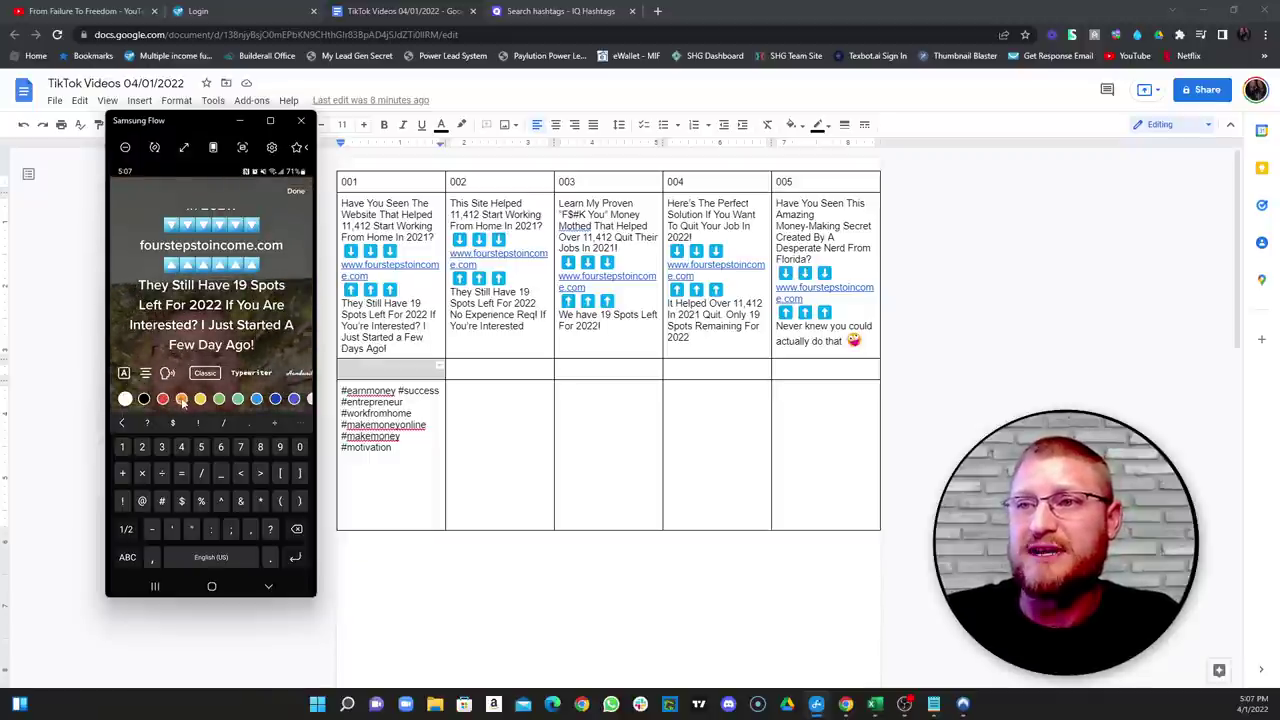
pyautogui.click(201, 402)
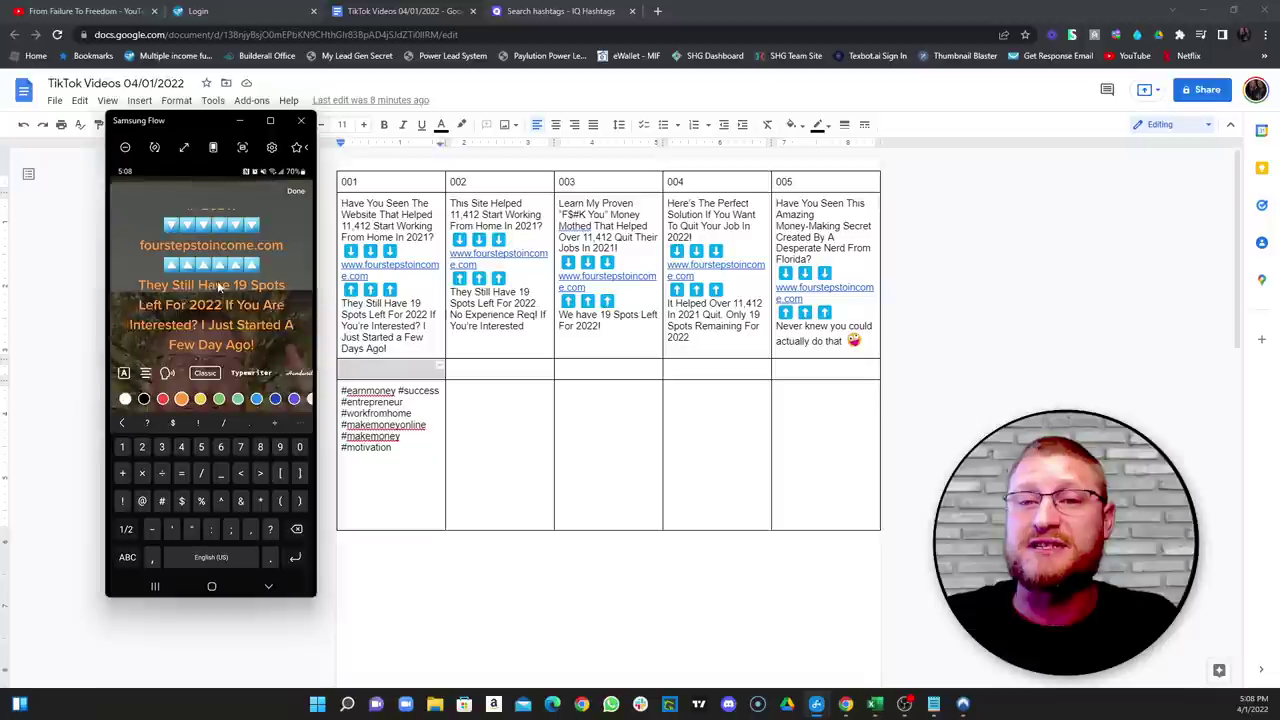
pyautogui.click(124, 374)
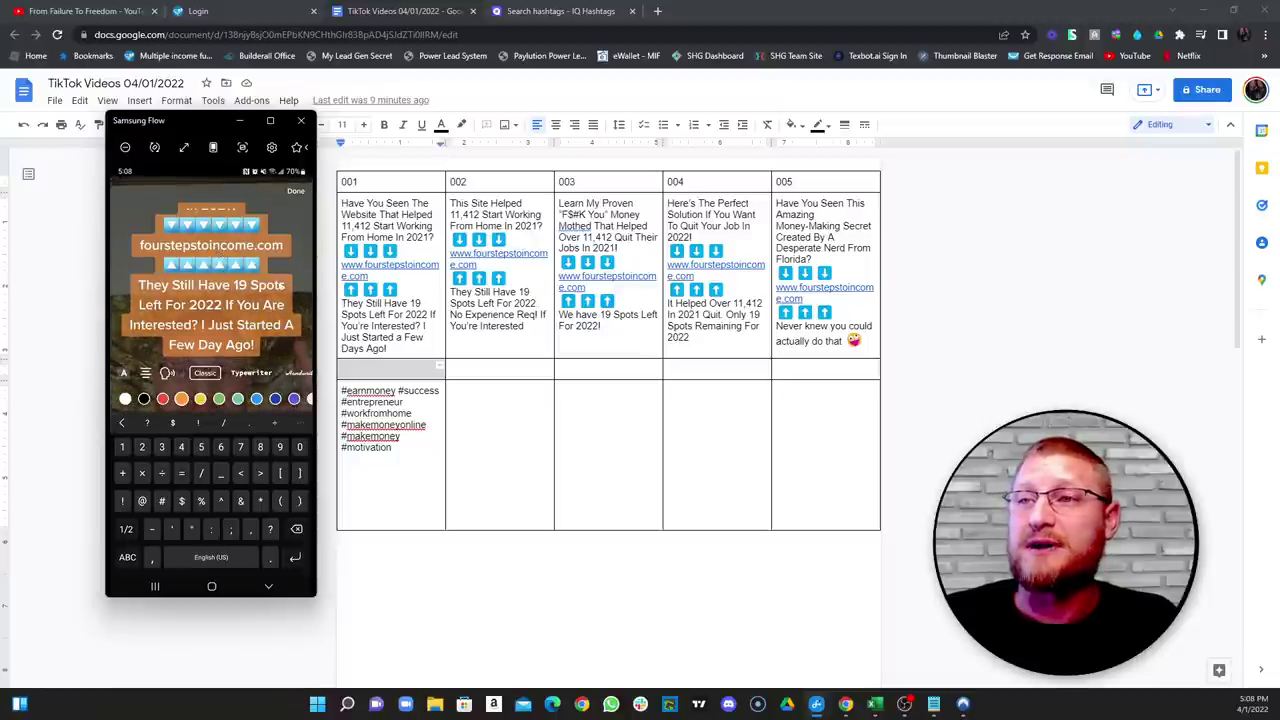
pyautogui.click(297, 193)
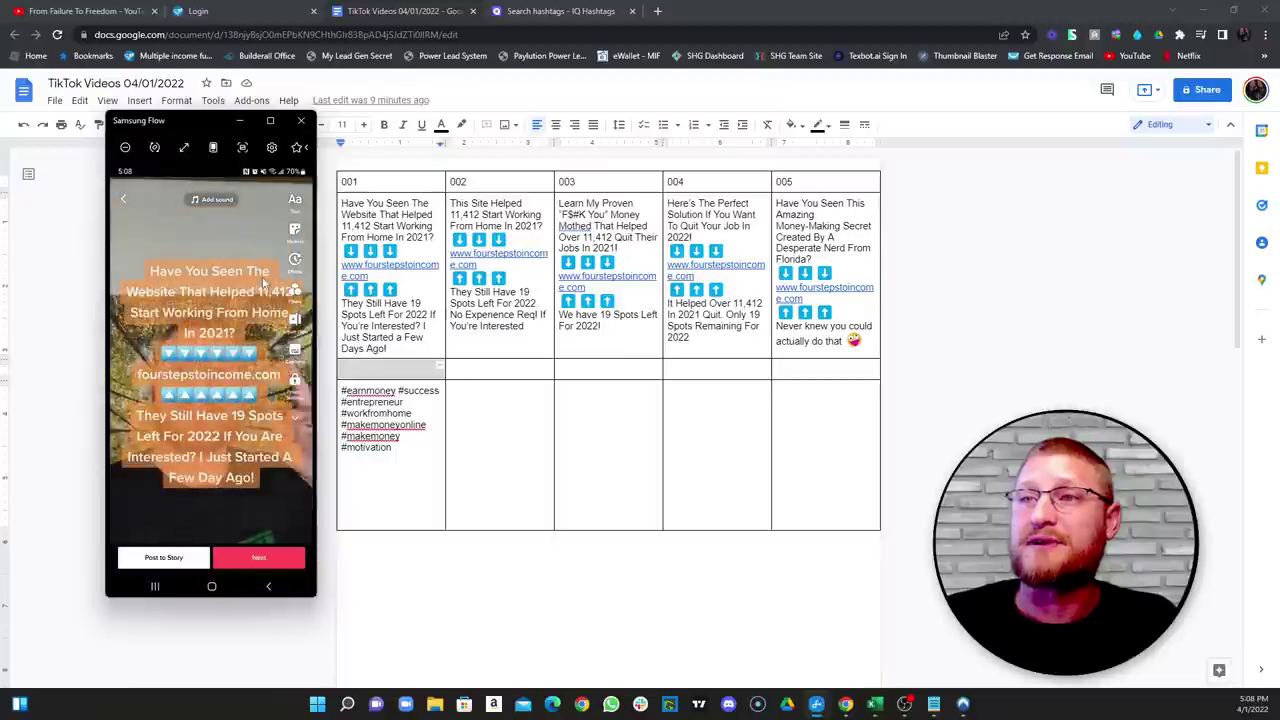
pyautogui.moveTo(263, 284); pyautogui.dragTo(263, 284)
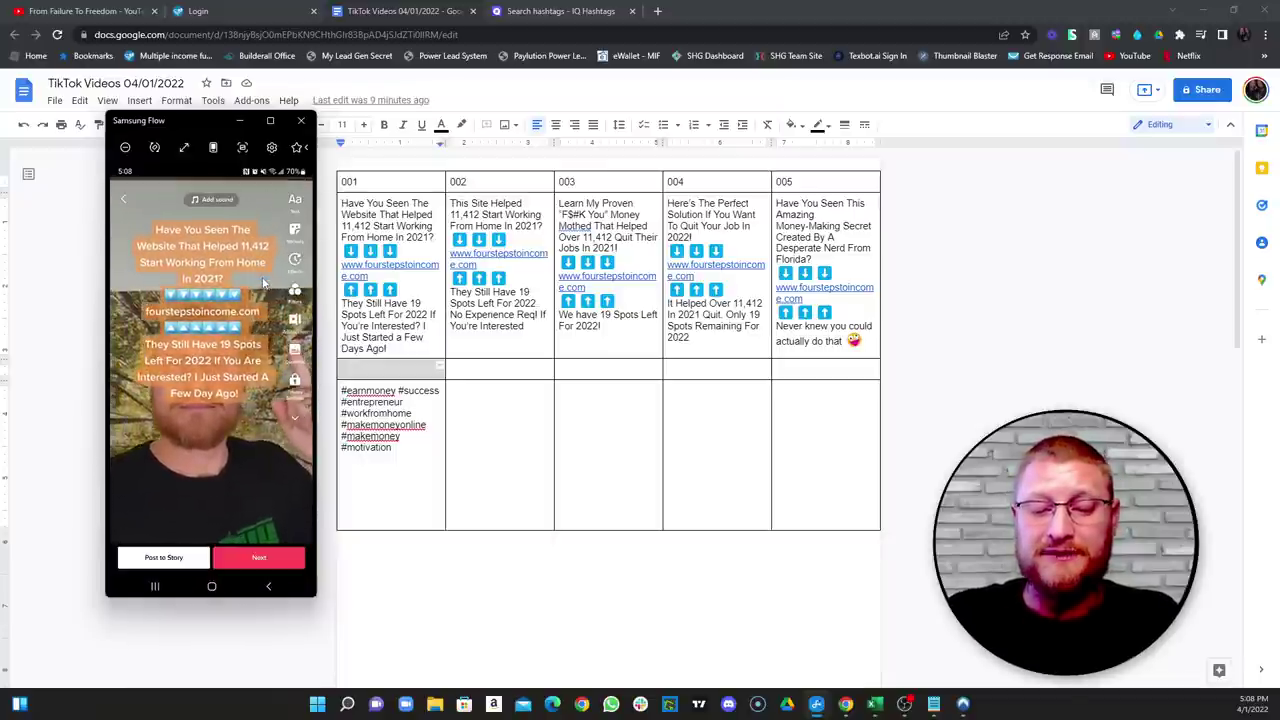
pyautogui.click(259, 559)
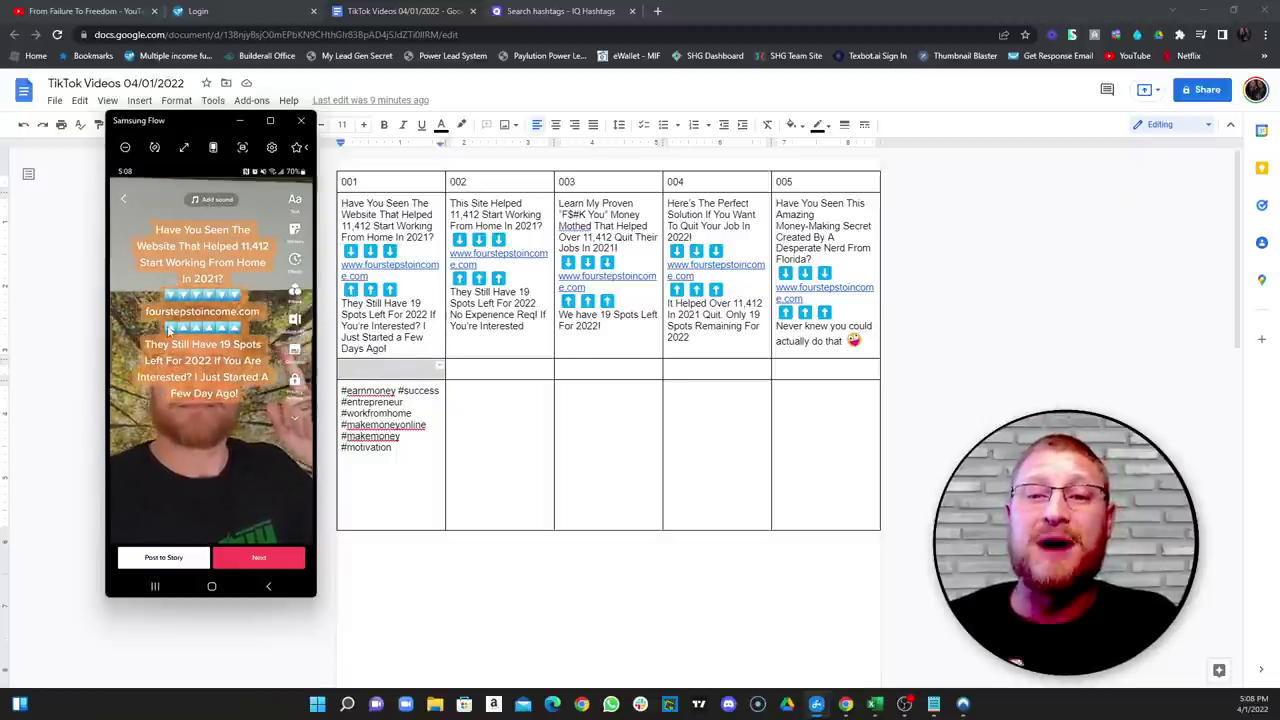
# Step: Add "Just a Cloud Away" from the TikTok Viral playlist to the video and record "Just A Cloud Away" in column 001's narrow cell
pyautogui.click(210, 199)
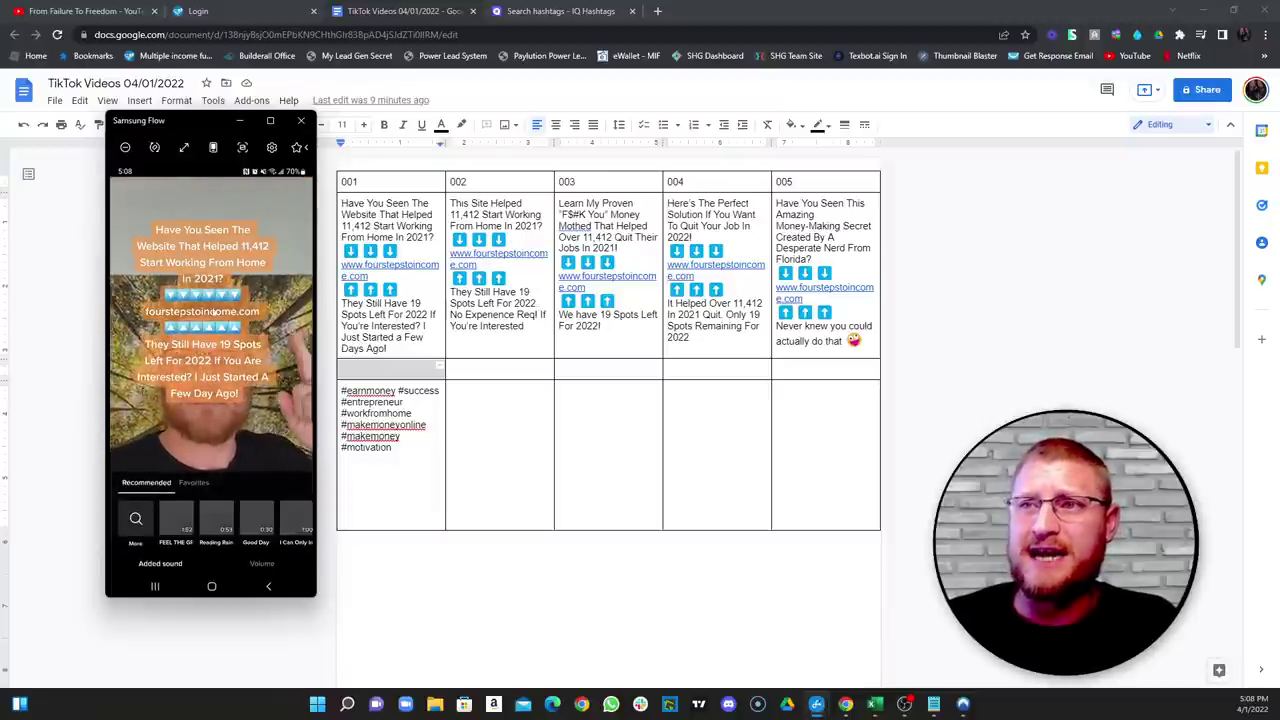
pyautogui.click(135, 525)
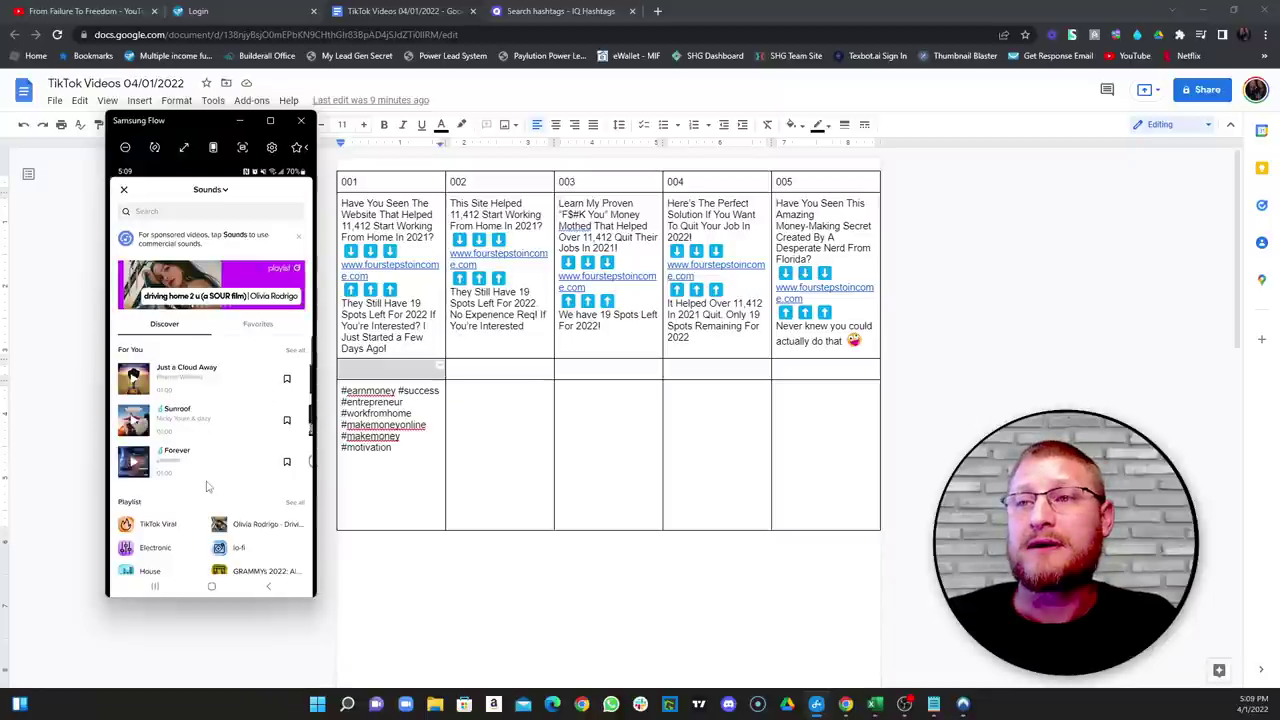
pyautogui.scroll(-1, 207, 486)
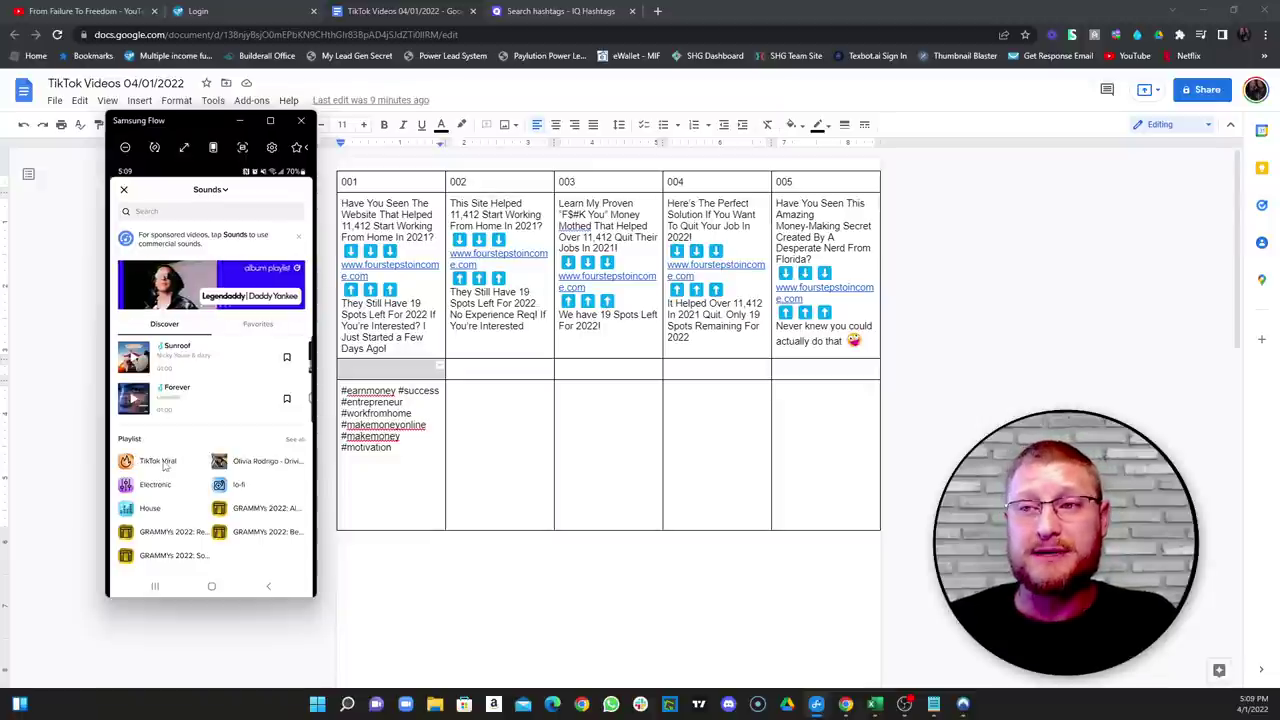
pyautogui.click(158, 461)
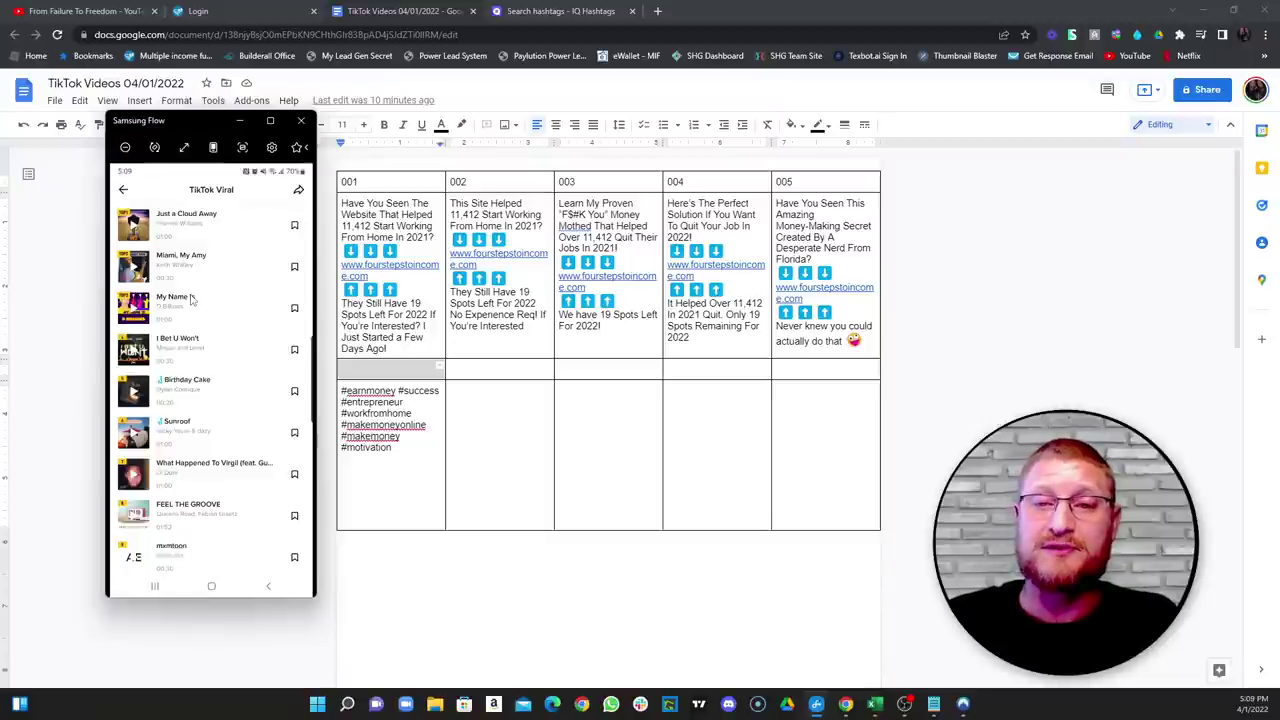
pyautogui.click(378, 372)
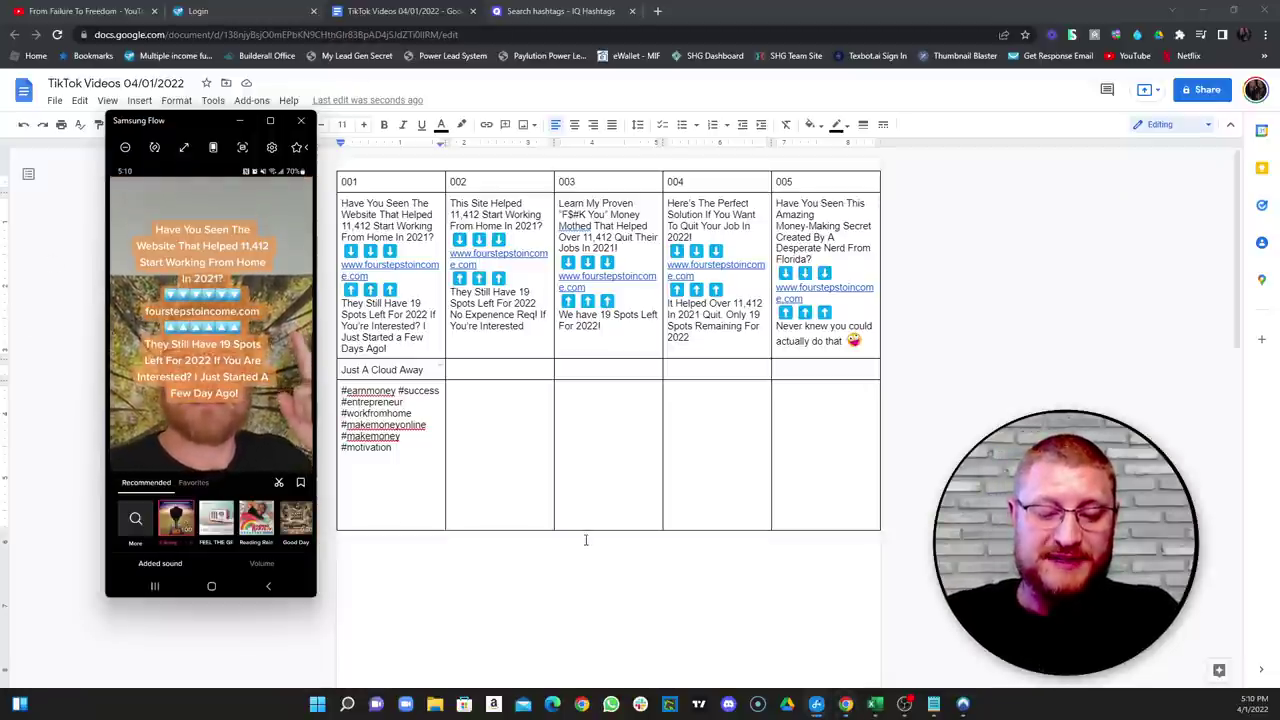
# Step: Set the video's original sound volume to 0 and continue to the post settings
pyautogui.click(262, 565)
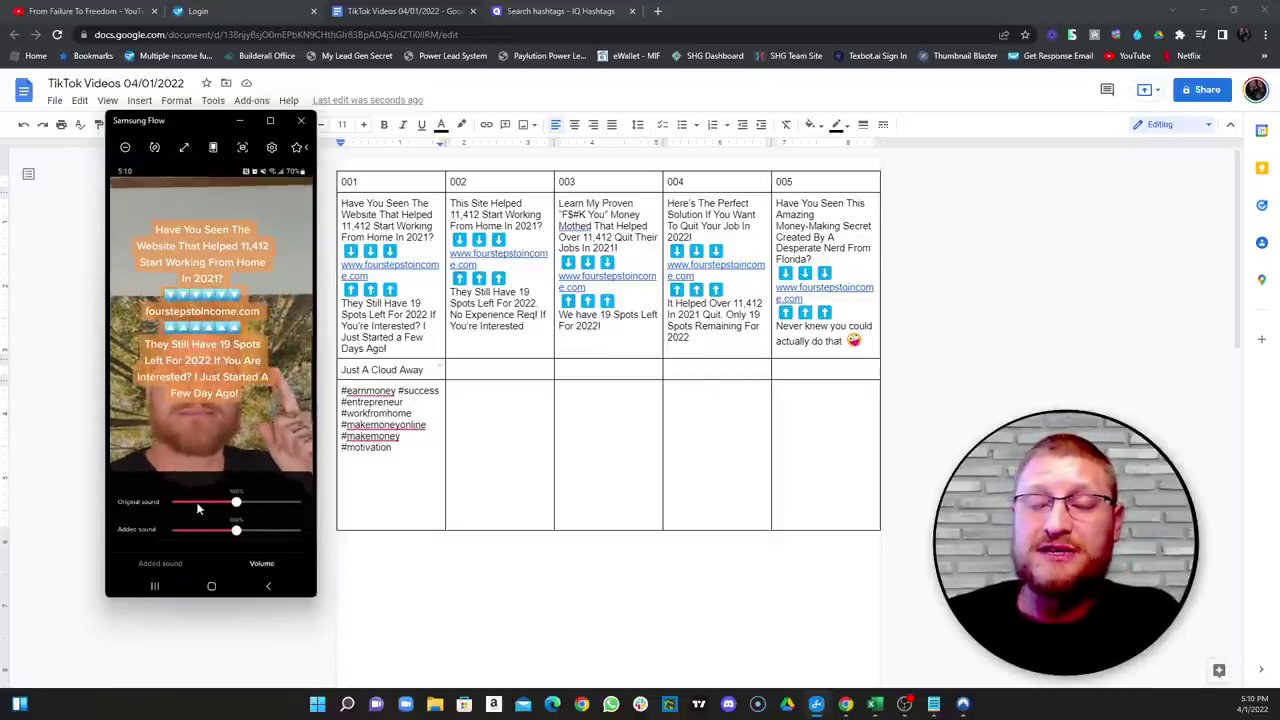
pyautogui.moveTo(236, 504); pyautogui.dragTo(152, 504)
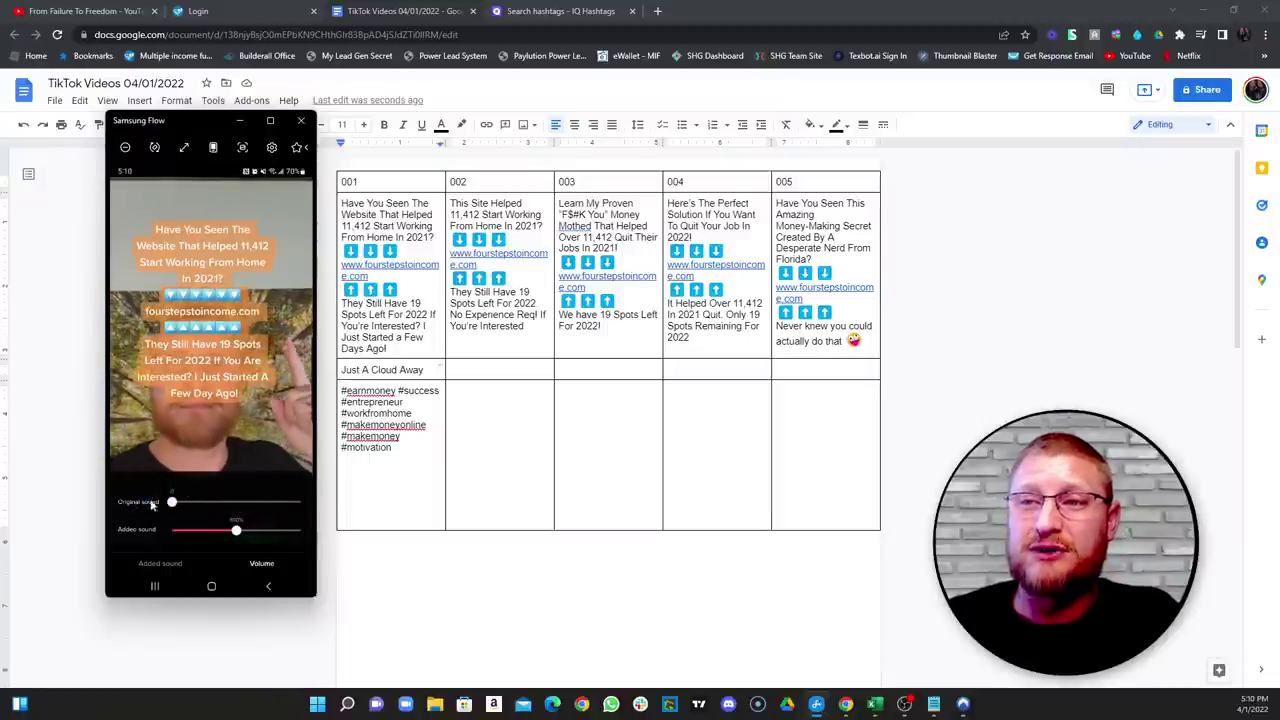
pyautogui.click(217, 405)
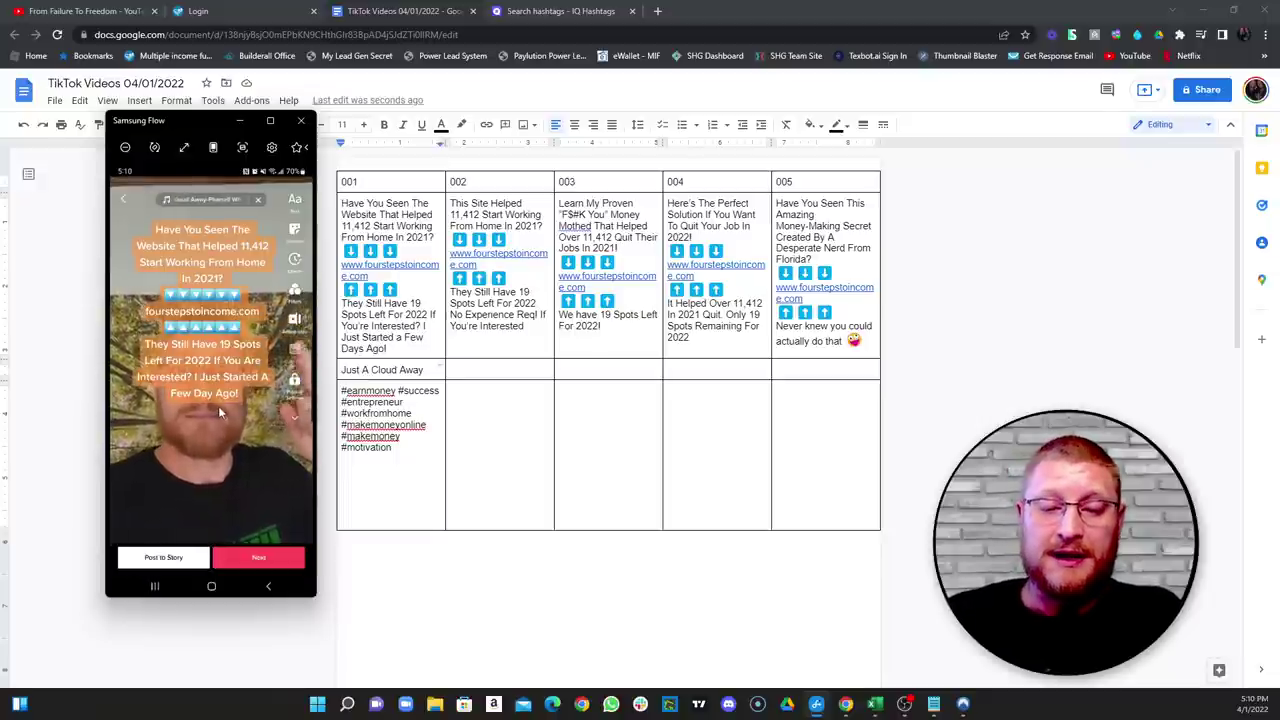
pyautogui.click(262, 560)
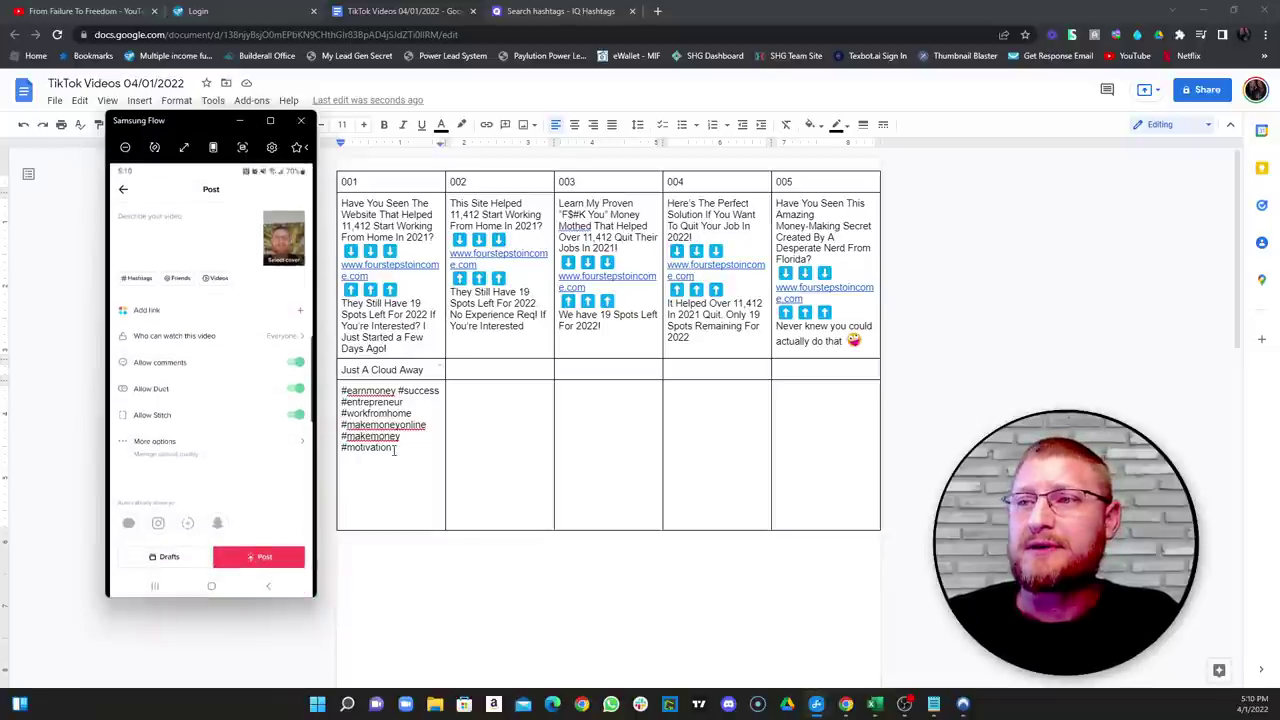
# Step: Copy all the hashtags from column 001's bottom cell in the TikTok Videos 04/01/2022 document
pyautogui.moveTo(395, 450); pyautogui.dragTo(340, 388)
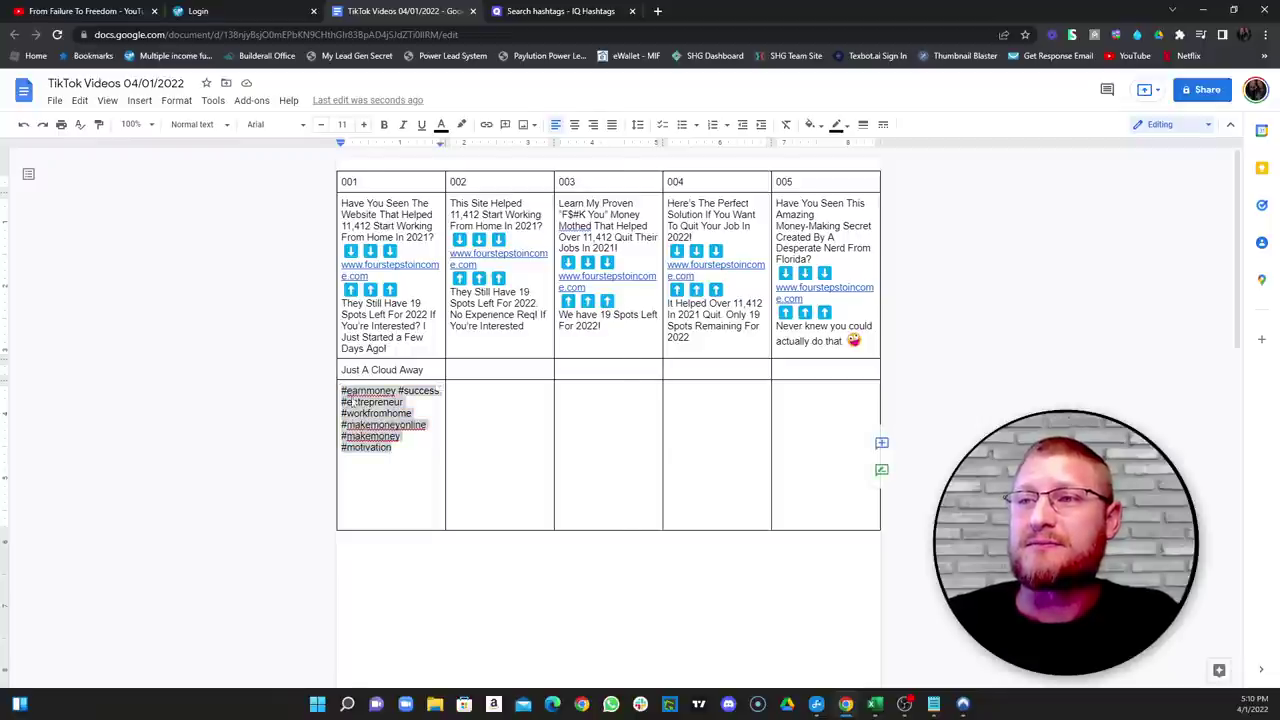
pyautogui.rightClick(358, 425)
pyautogui.click(388, 158)
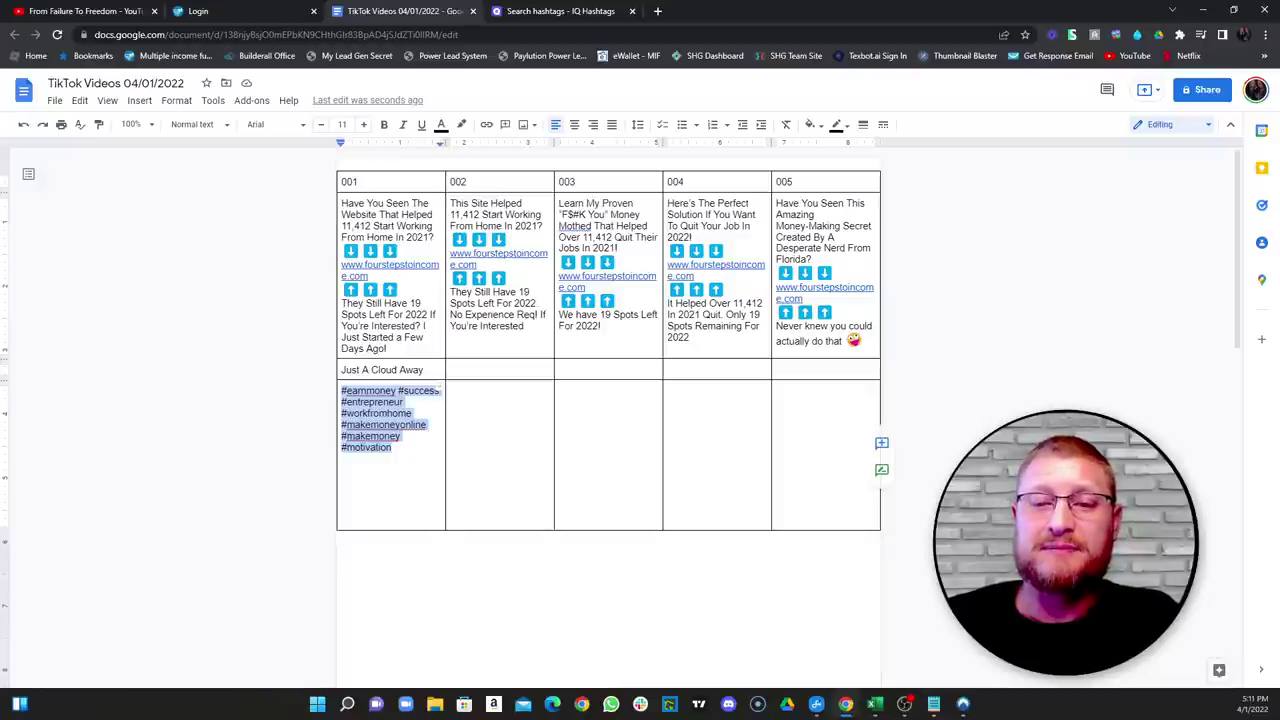
# Step: Switch to Samsung Flow and try to paste the copied hashtags into the video's description on the post screen
pyautogui.hotkey('alt', 'Tab')
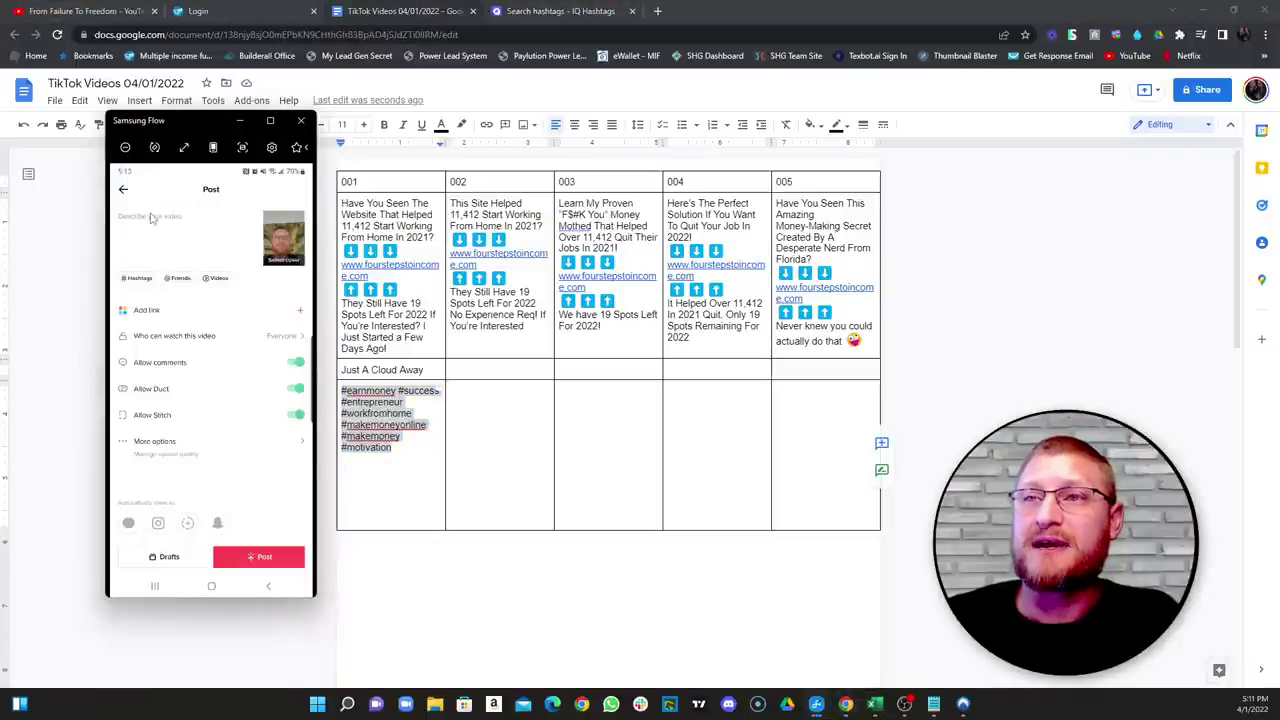
pyautogui.click(151, 218)
pyautogui.click(151, 218)
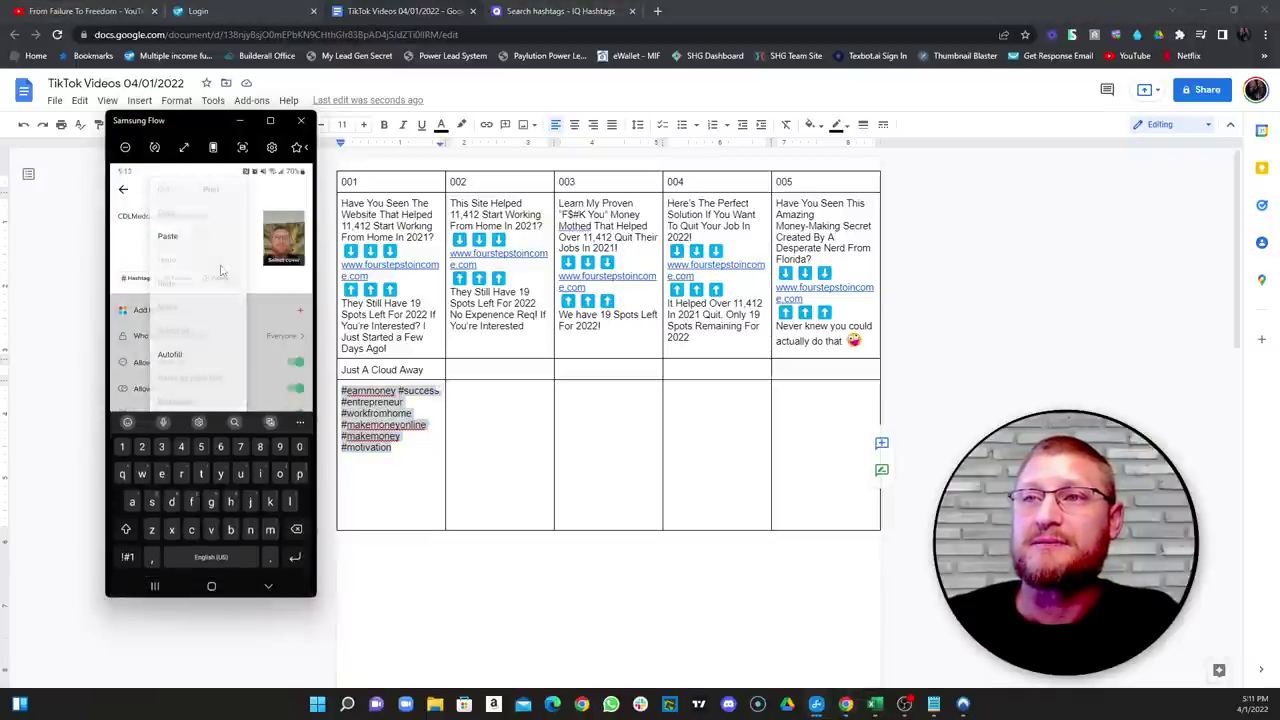
pyautogui.click(216, 222)
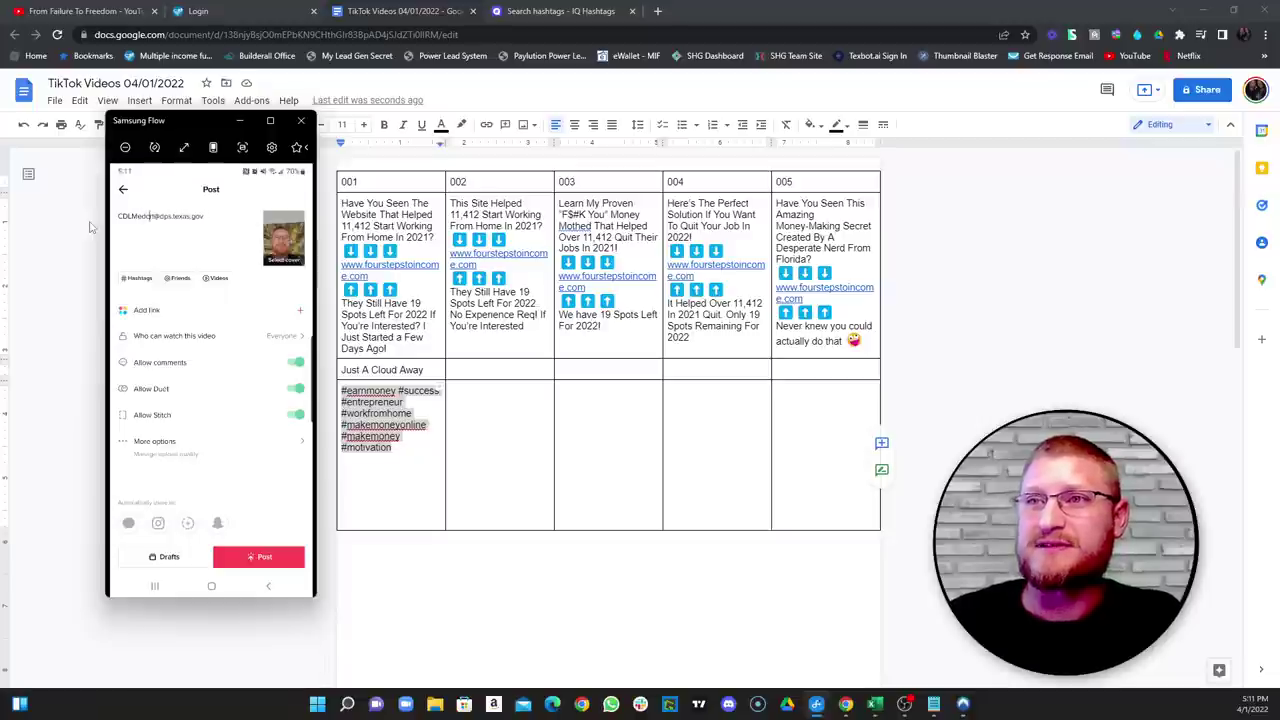
# Step: Clear all the wrongly inserted text from the video's description
pyautogui.press('BackSpace')
pyautogui.press('BackSpace')
pyautogui.press('BackSpace')
pyautogui.press('BackSpace')
pyautogui.press('BackSpace')
pyautogui.press('BackSpace')
pyautogui.press('BackSpace')
pyautogui.press('BackSpace')
pyautogui.press('BackSpace')
pyautogui.press('BackSpace')
pyautogui.press('BackSpace')
pyautogui.press('BackSpace')
pyautogui.press('BackSpace')
pyautogui.press('BackSpace')
pyautogui.press('BackSpace')
pyautogui.press('BackSpace')
pyautogui.press('BackSpace')
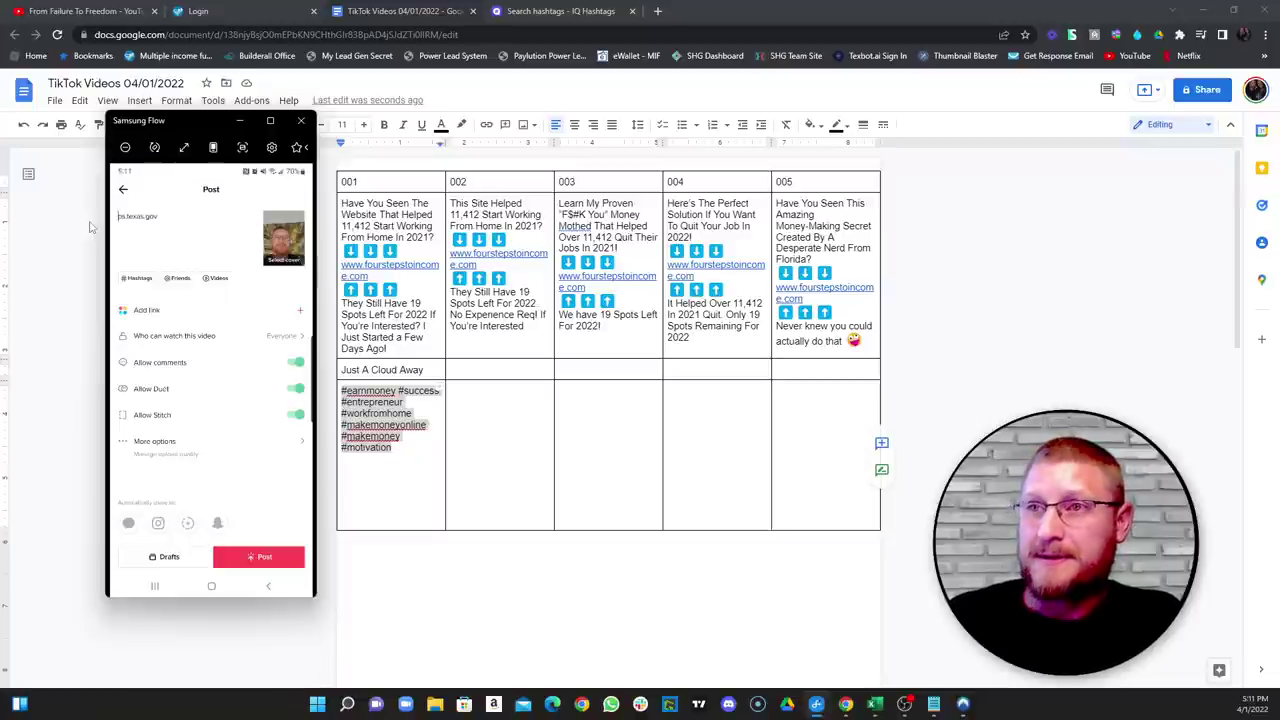
pyautogui.press('BackSpace')
pyautogui.press('BackSpace')
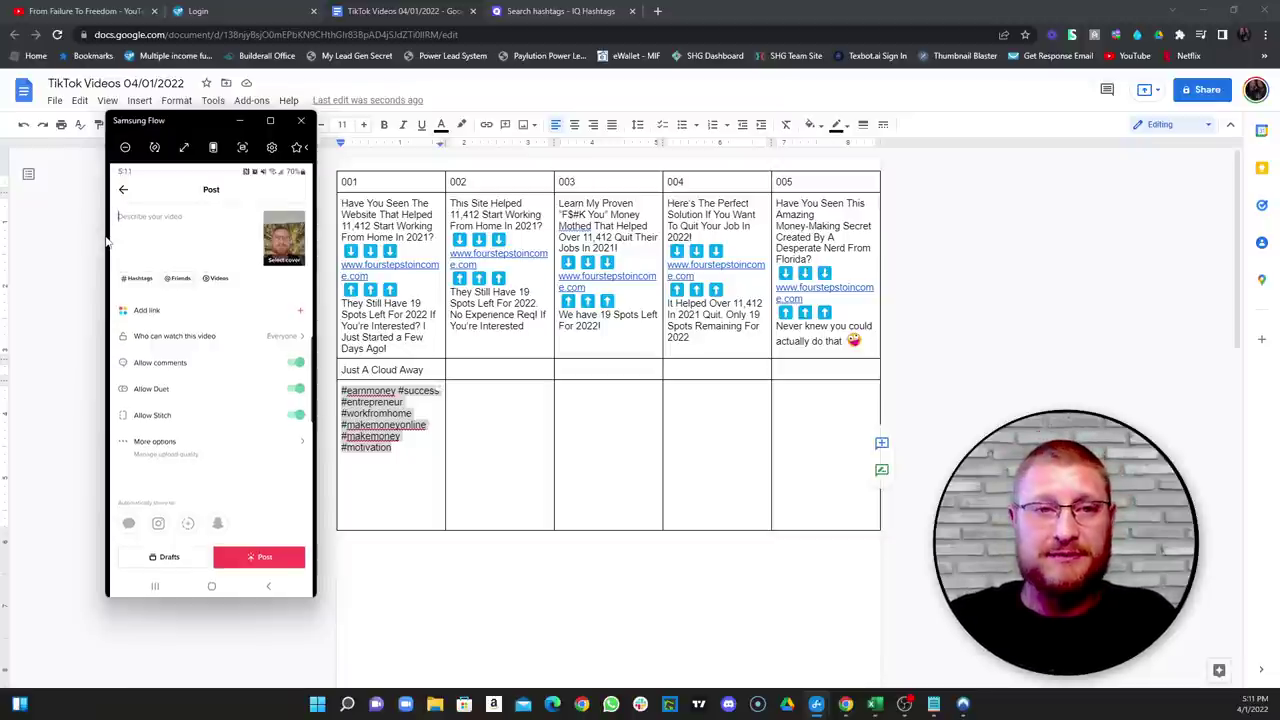
pyautogui.write('I')
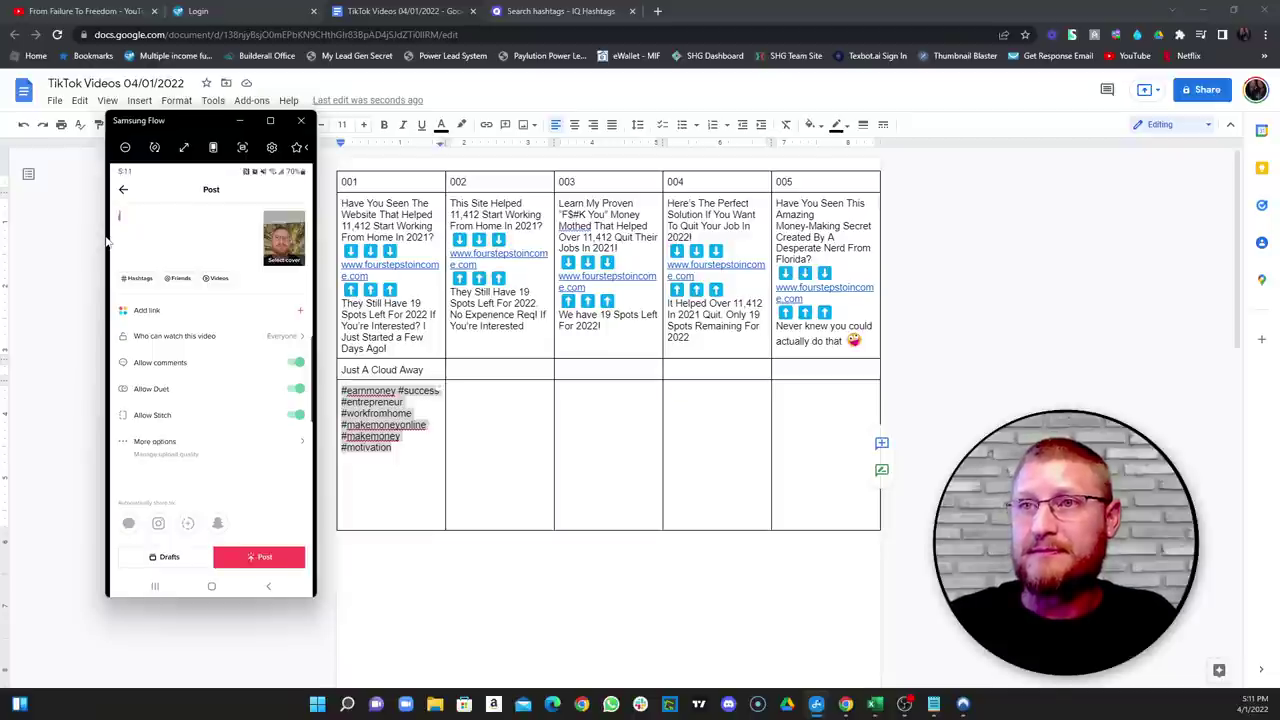
pyautogui.press('BackSpace')
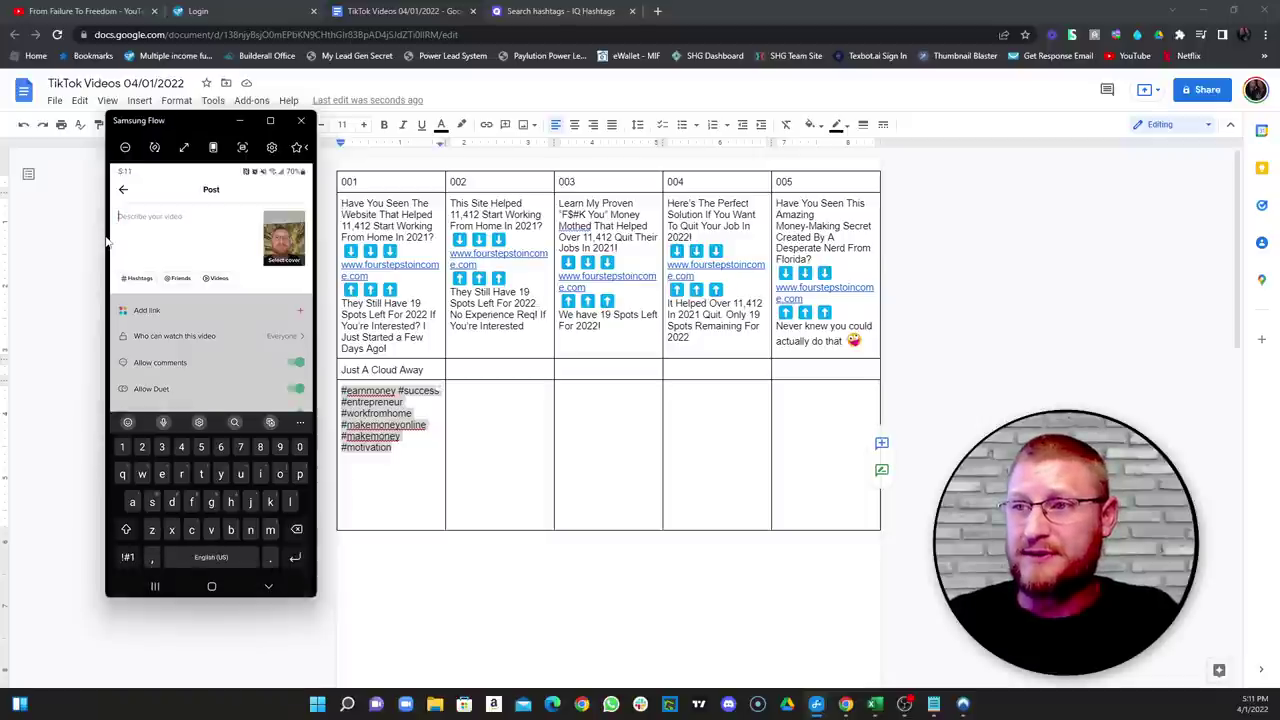
# Step: Enter the hashtags "#earnmoney #success #entrepreneur" in the video's description
pyautogui.write('#')
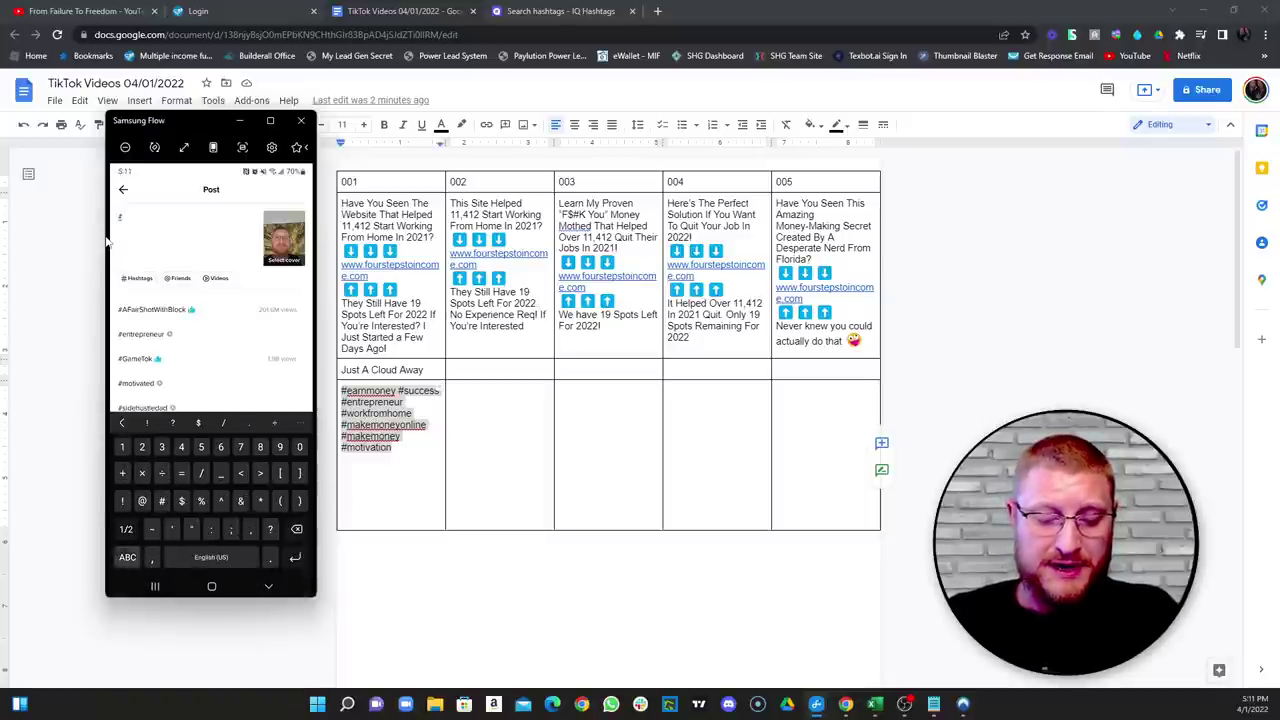
pyautogui.write('earn')
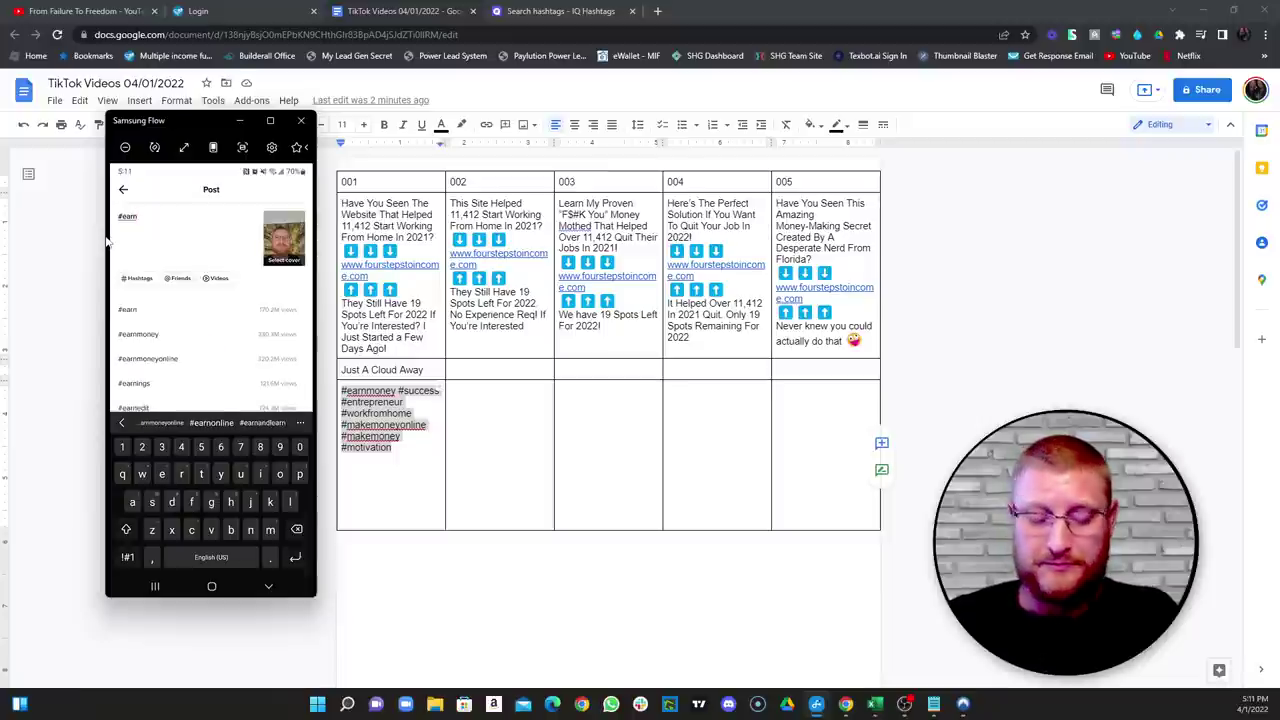
pyautogui.write('money')
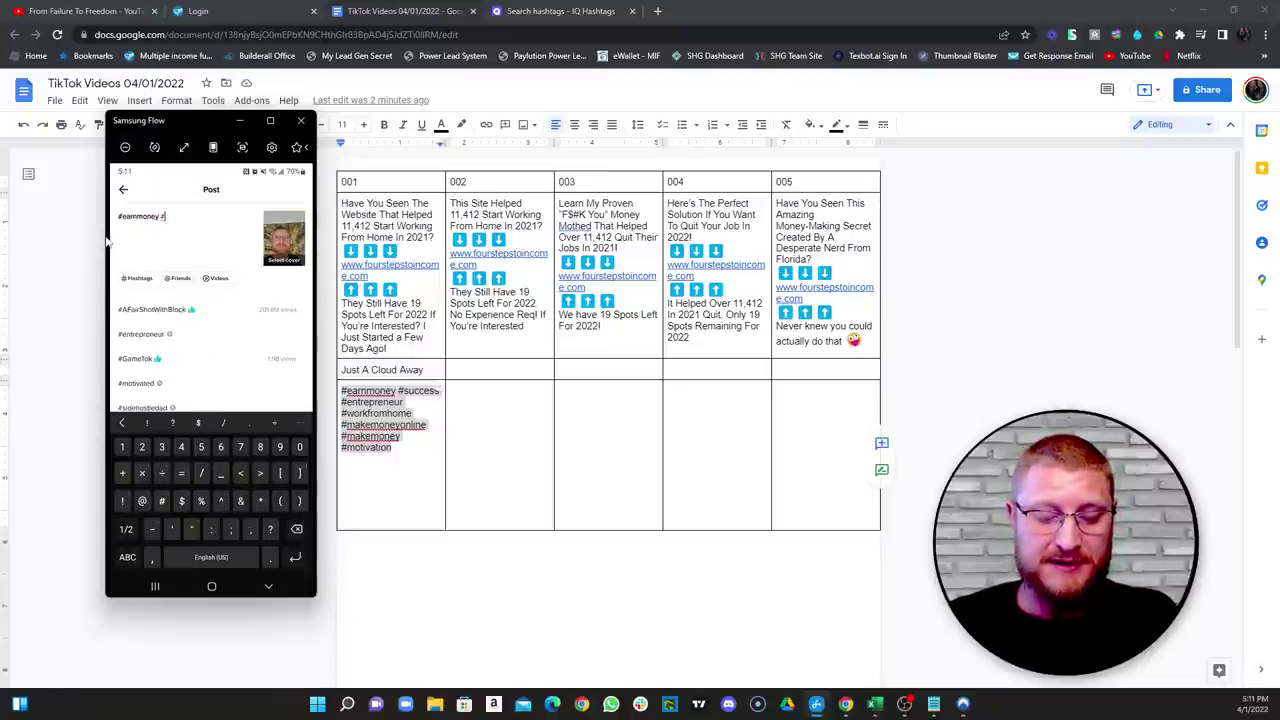
pyautogui.write(' #su')
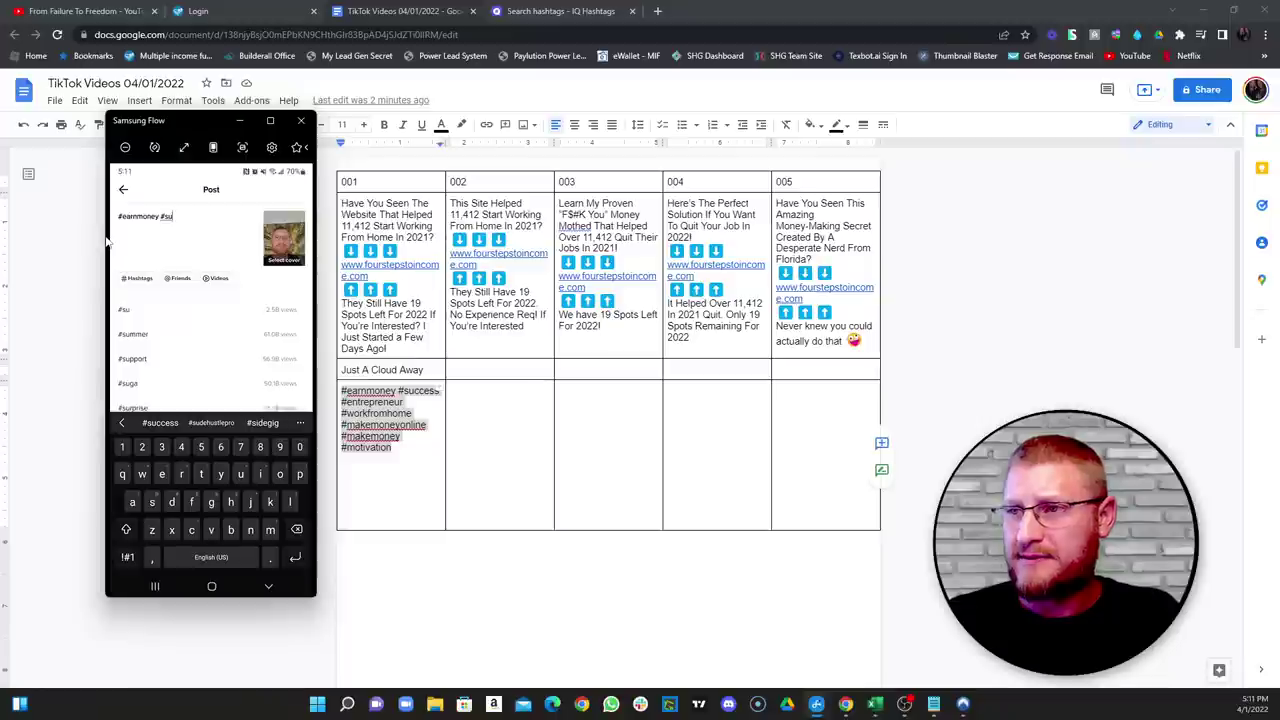
pyautogui.write('ccess #')
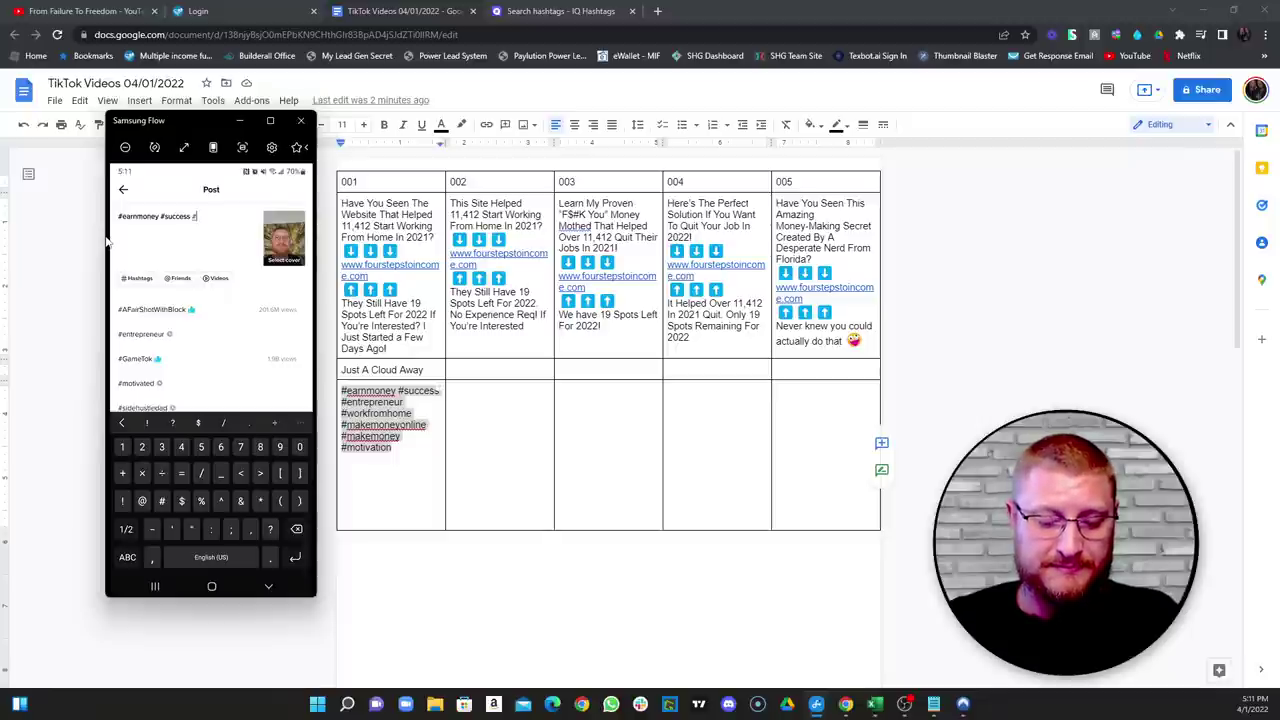
pyautogui.write('entre')
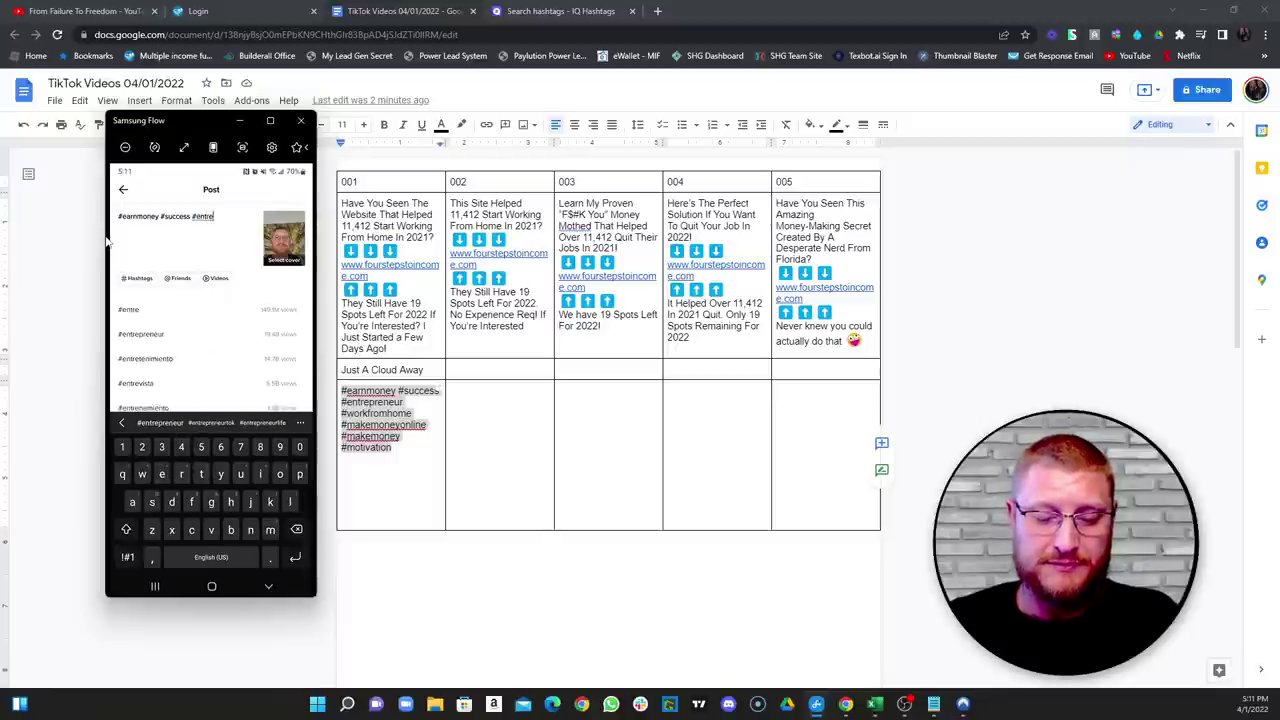
pyautogui.write('pren')
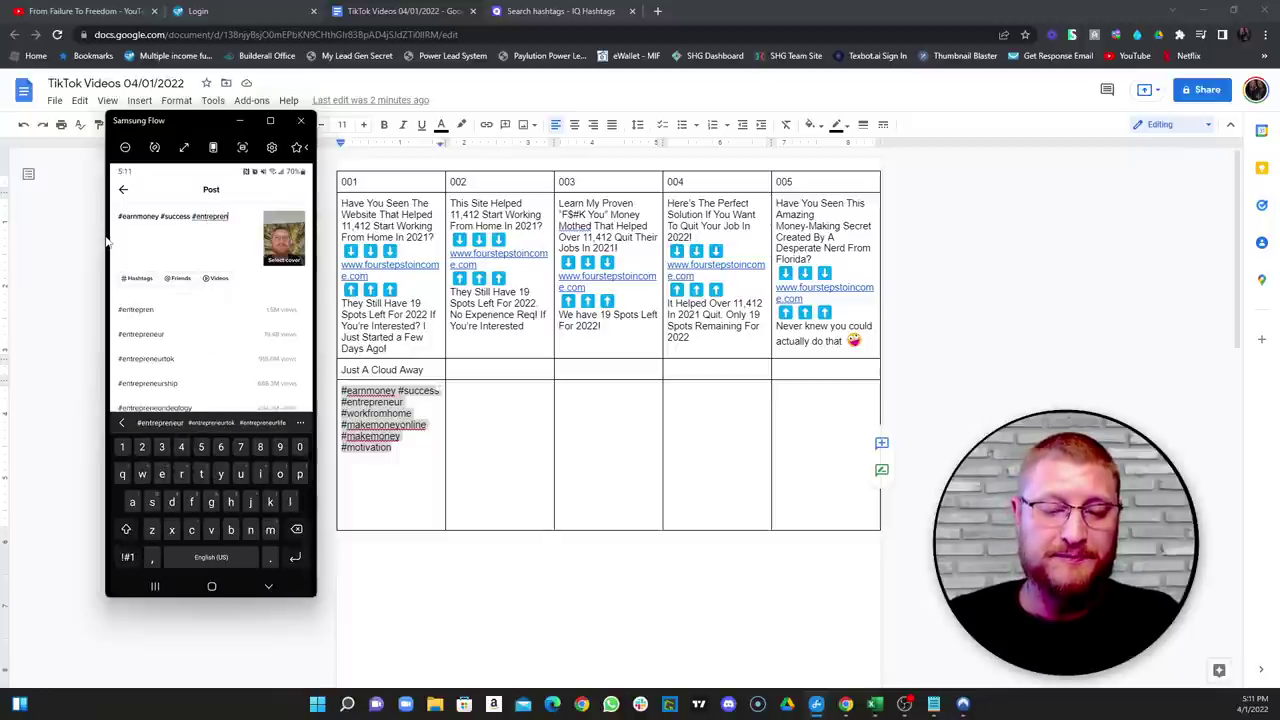
pyautogui.write('eur #')
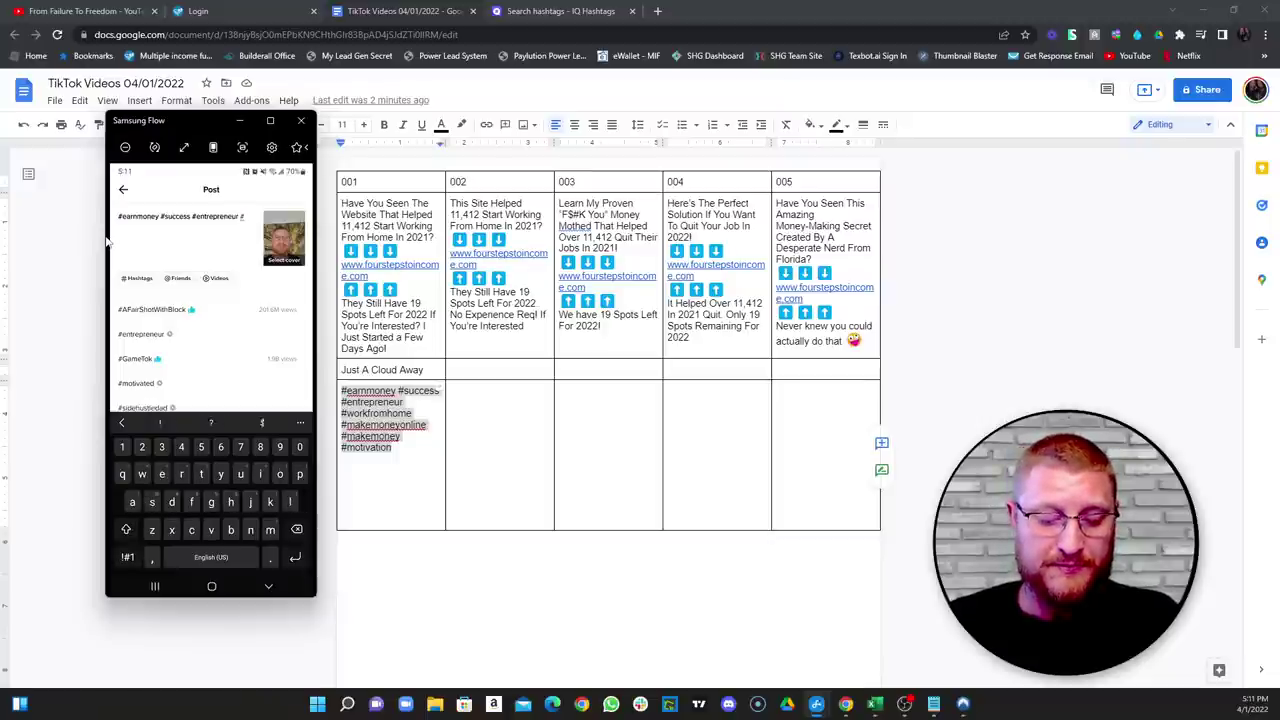
# Step: Add the hashtags "#workfromhome #makemoneyonline #makemoney #motivation" to the end of the video's description
pyautogui.write('workfrom')
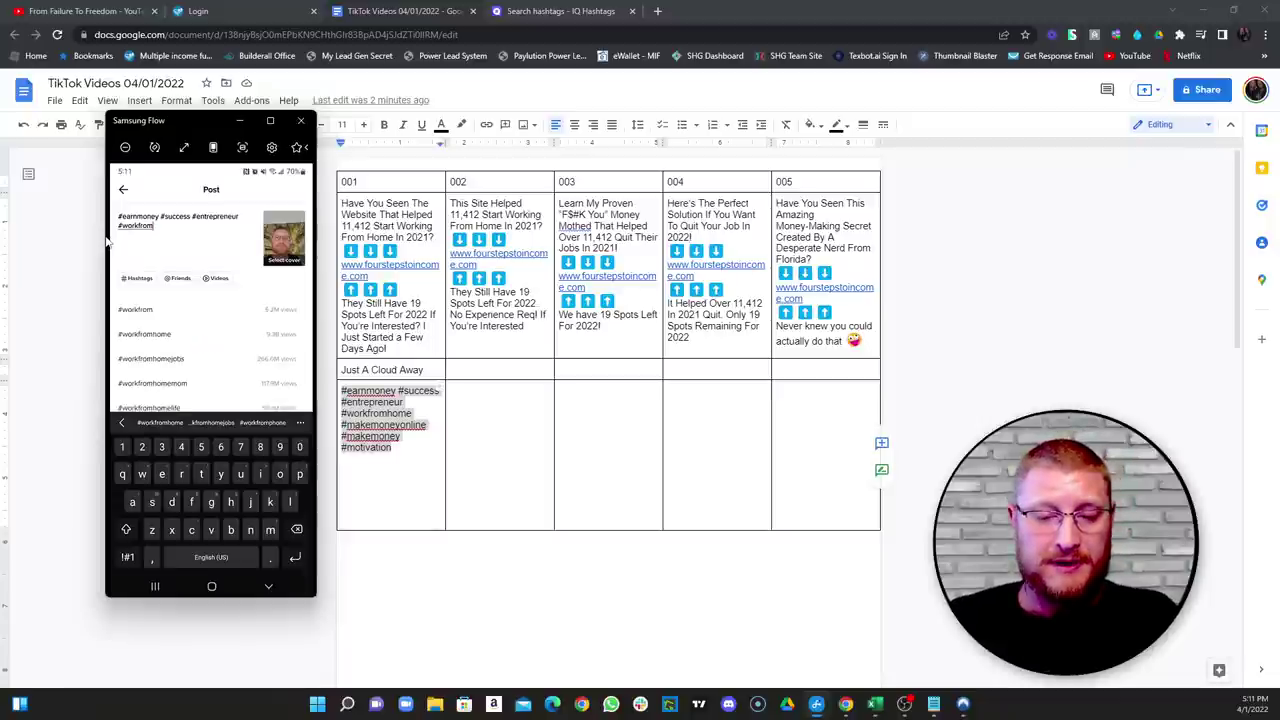
pyautogui.write('home ')
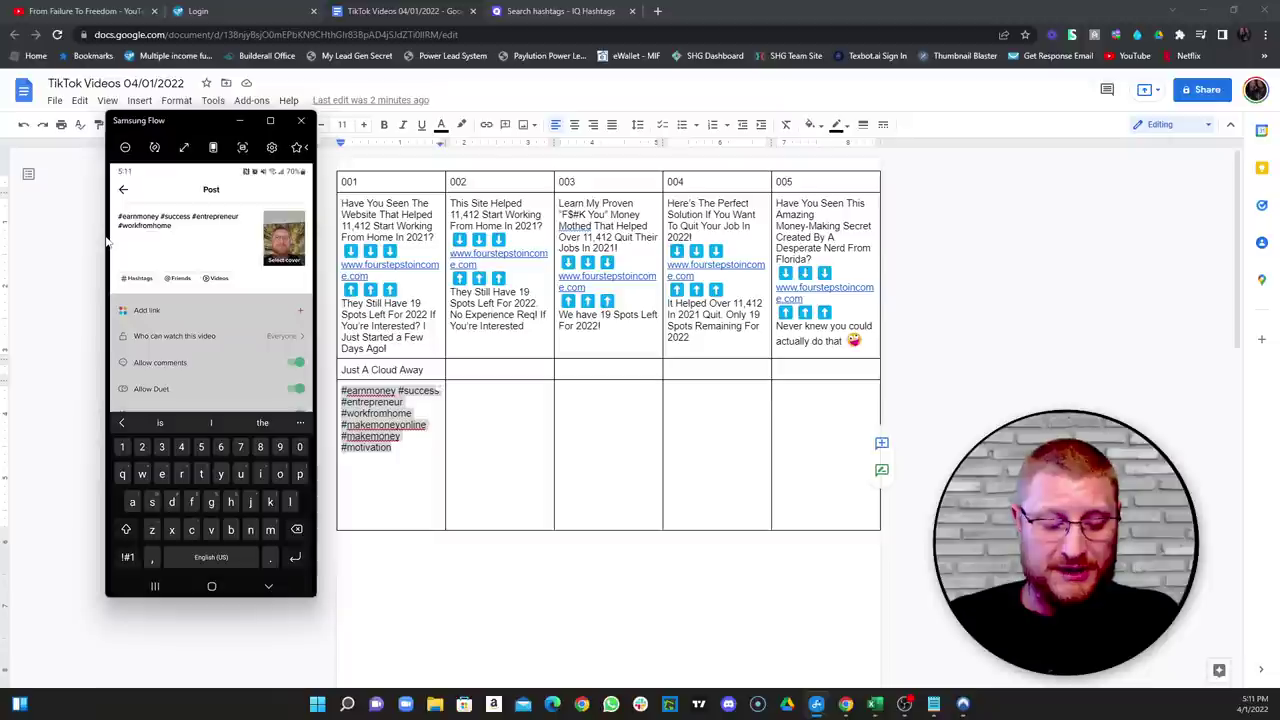
pyautogui.write('#')
pyautogui.write('makemoneyonli')
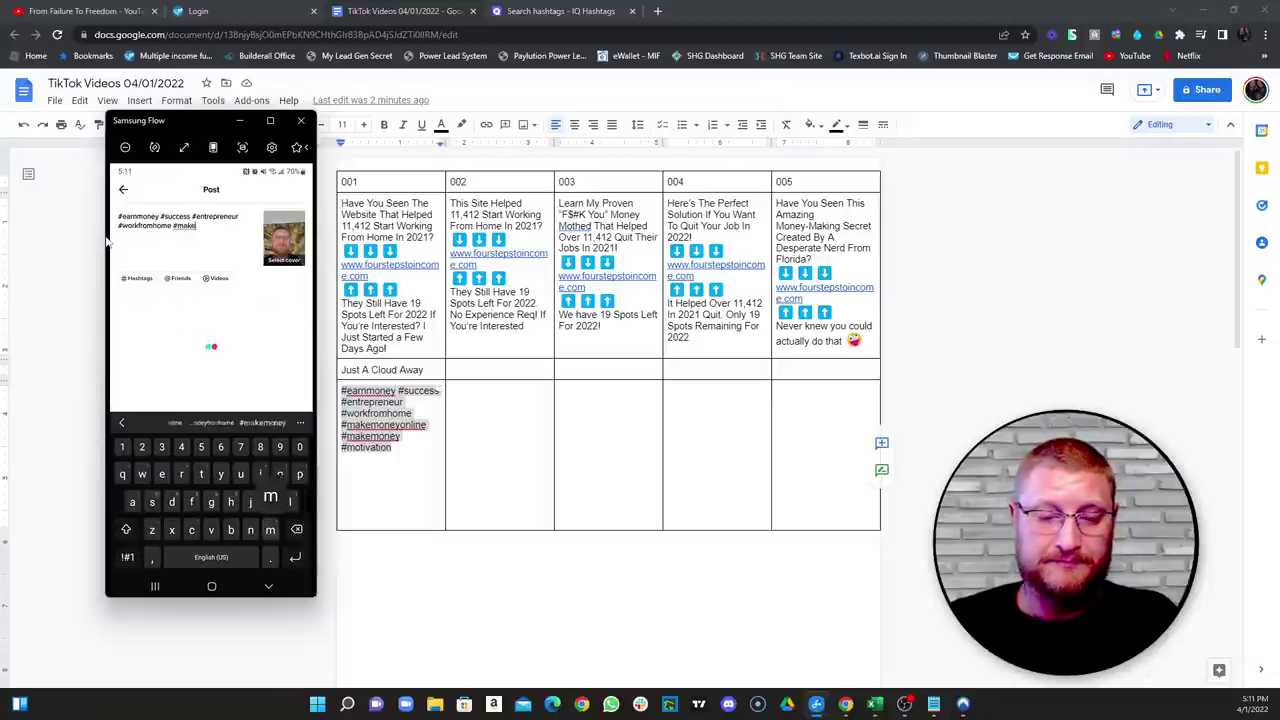
pyautogui.write('ne #')
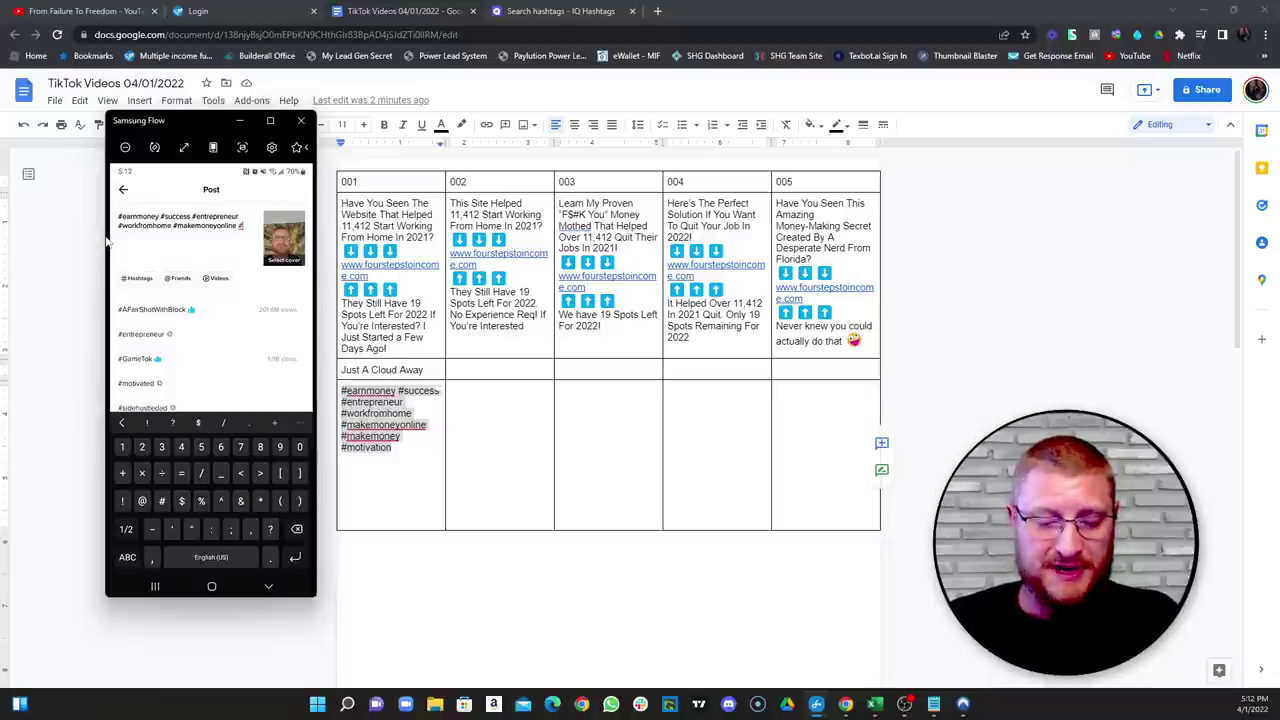
pyautogui.write('makem')
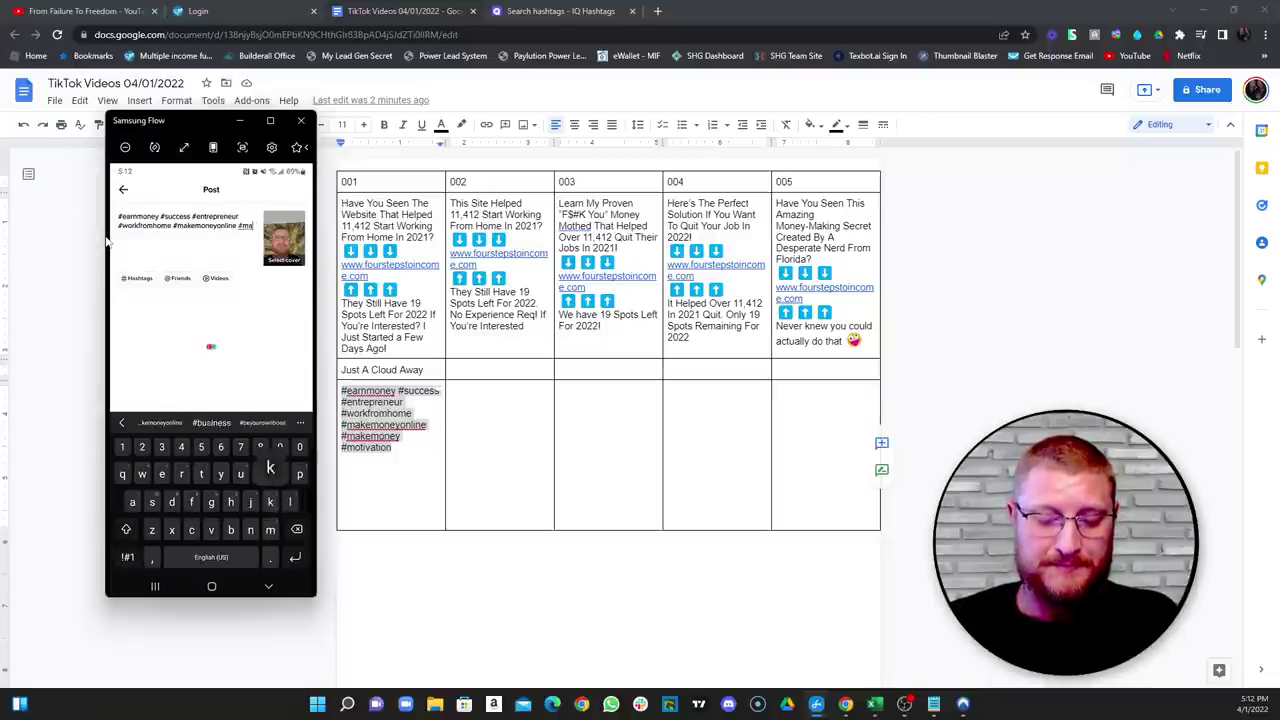
pyautogui.write('oney #')
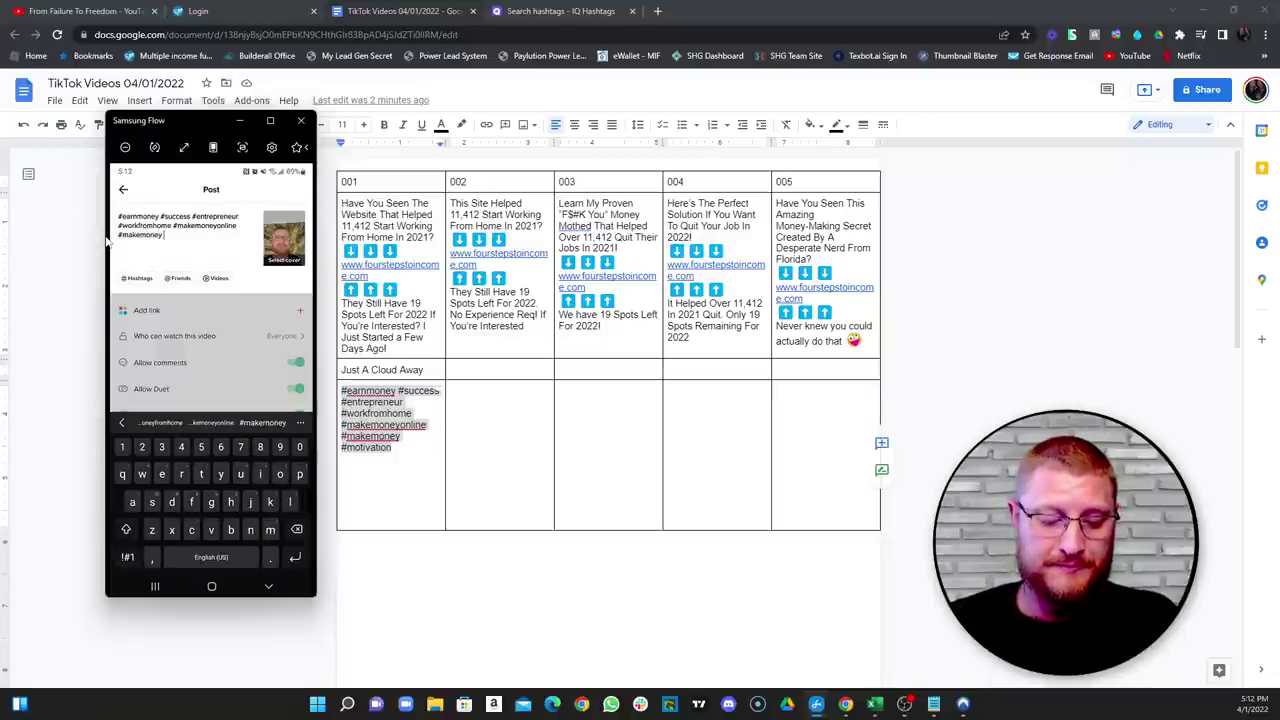
pyautogui.write('motivatio')
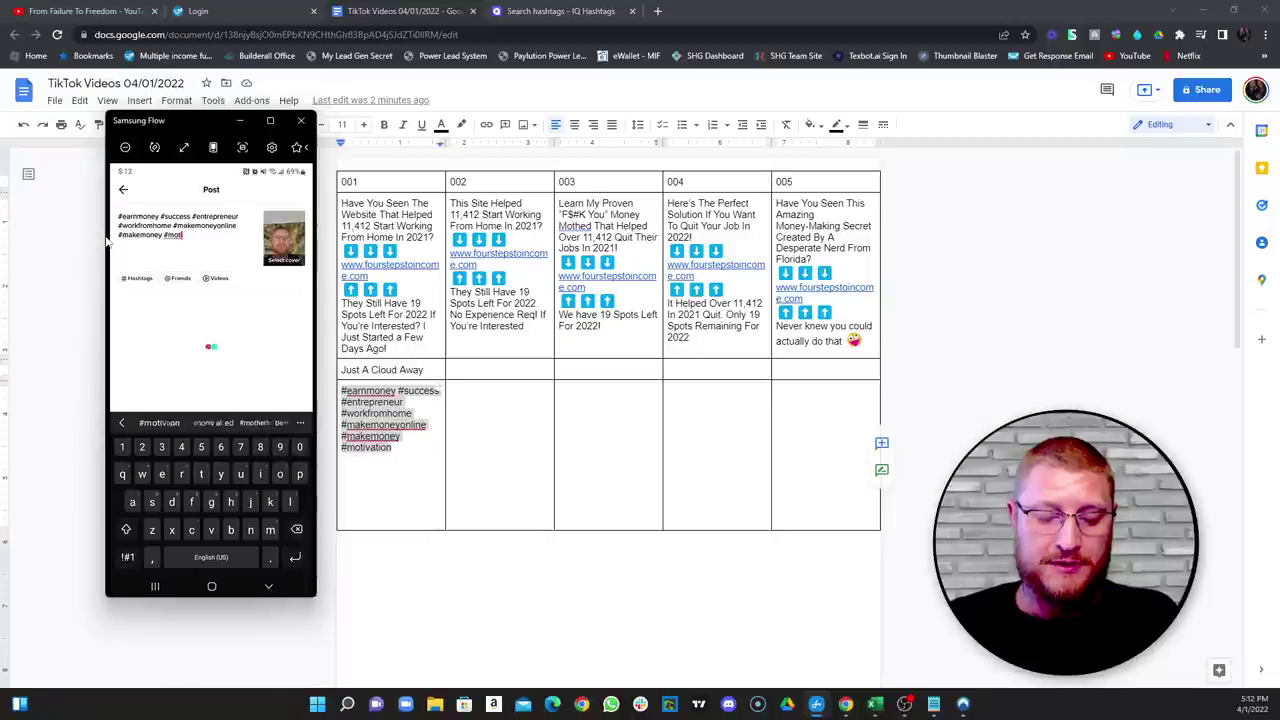
pyautogui.write('n')
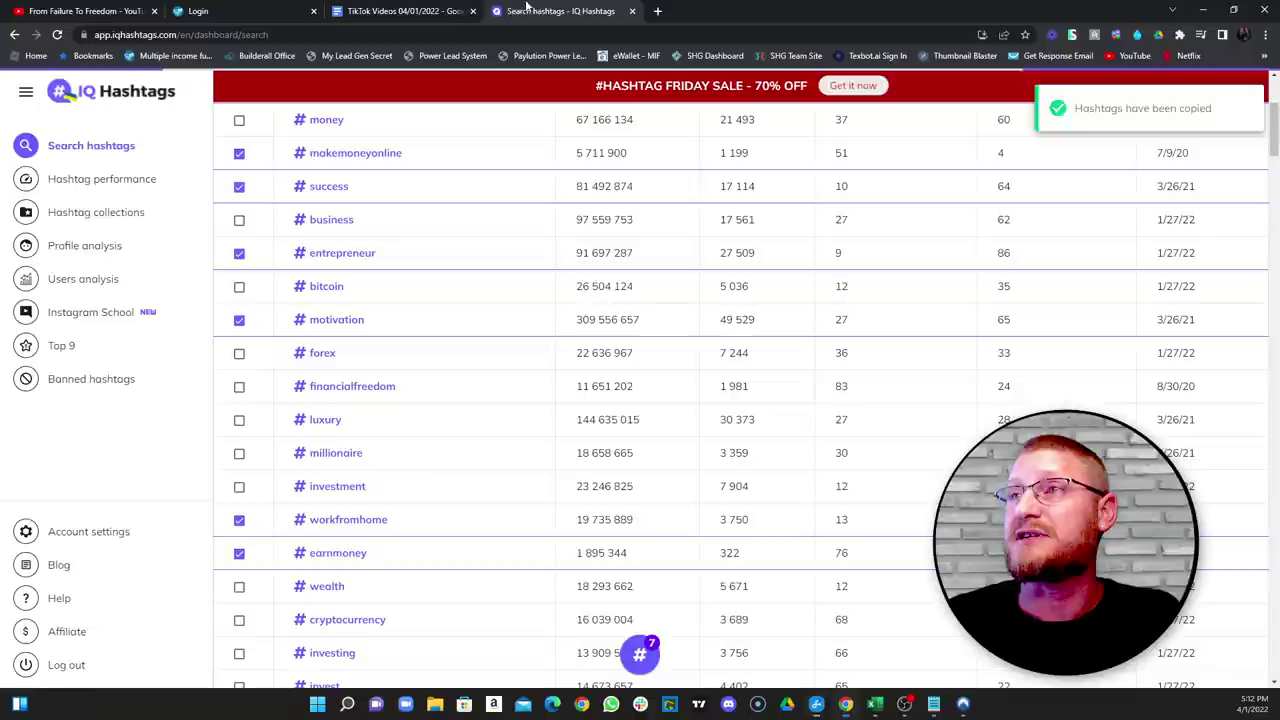
# Step: Review the related hashtags for "makemoney" in IQ Hashtags and return to the TikTok Videos 04/01/2022 document
pyautogui.click(560, 11)
pyautogui.scroll(5, 731, 360)
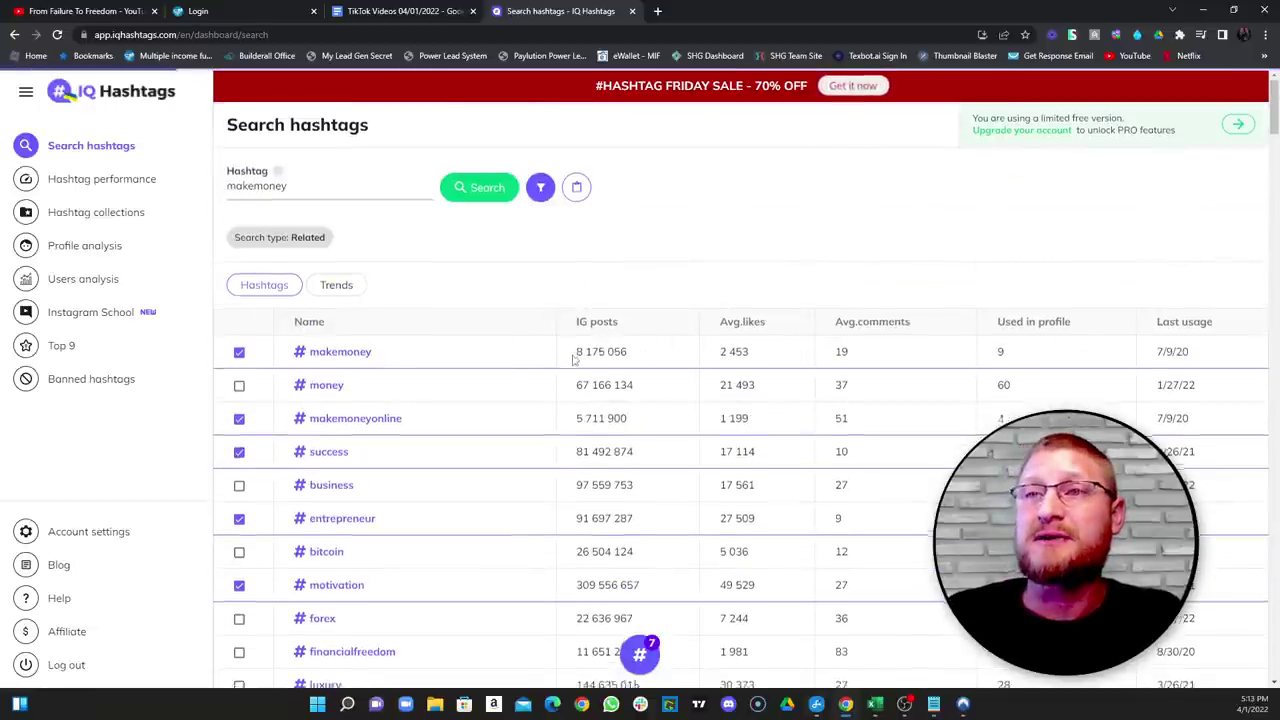
pyautogui.scroll(-2, 580, 363)
pyautogui.scroll(2, 450, 365)
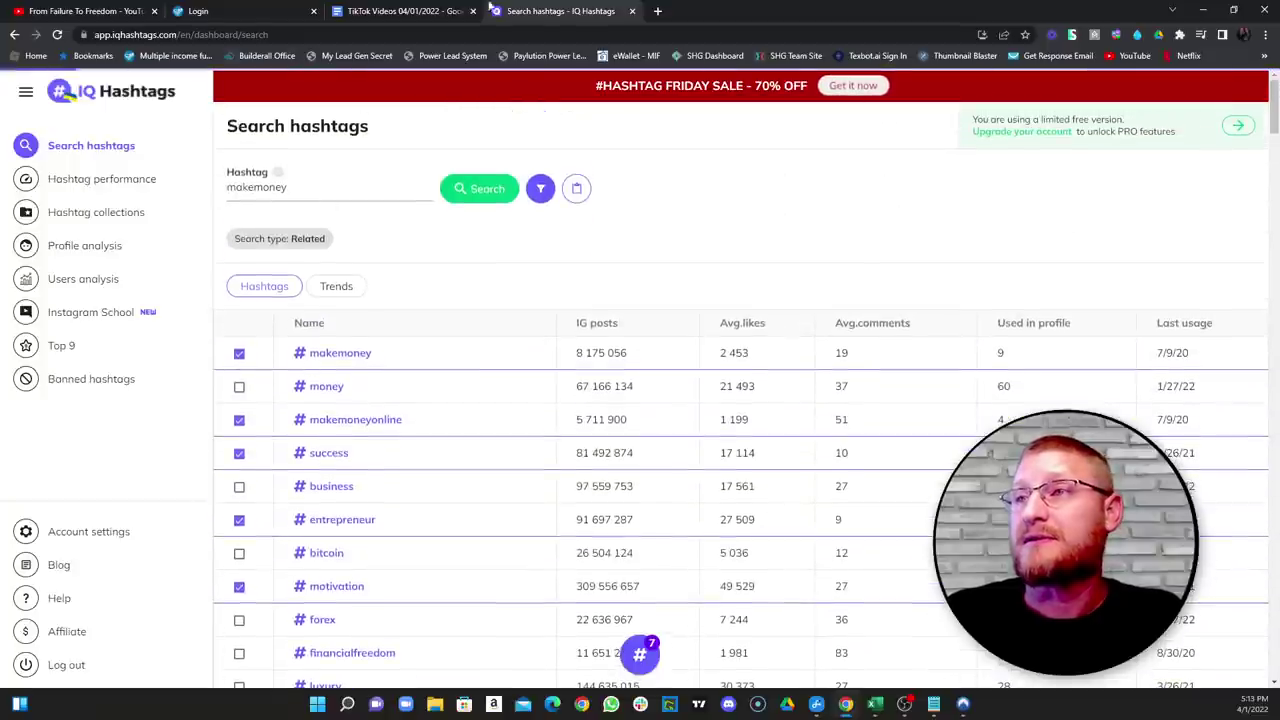
pyautogui.click(420, 11)
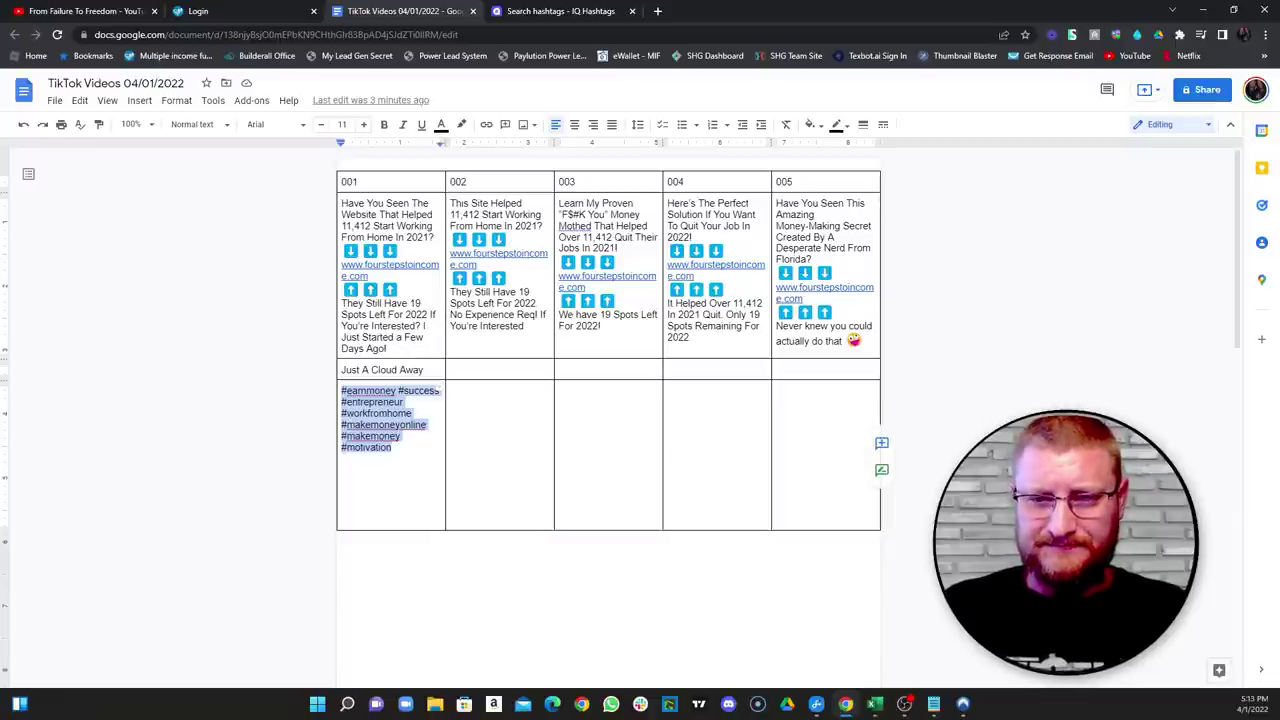
# Step: Return to the TikTok post screen in Samsung Flow and post the video with its hashtag description
pyautogui.hotkey('alt', 'Tab')
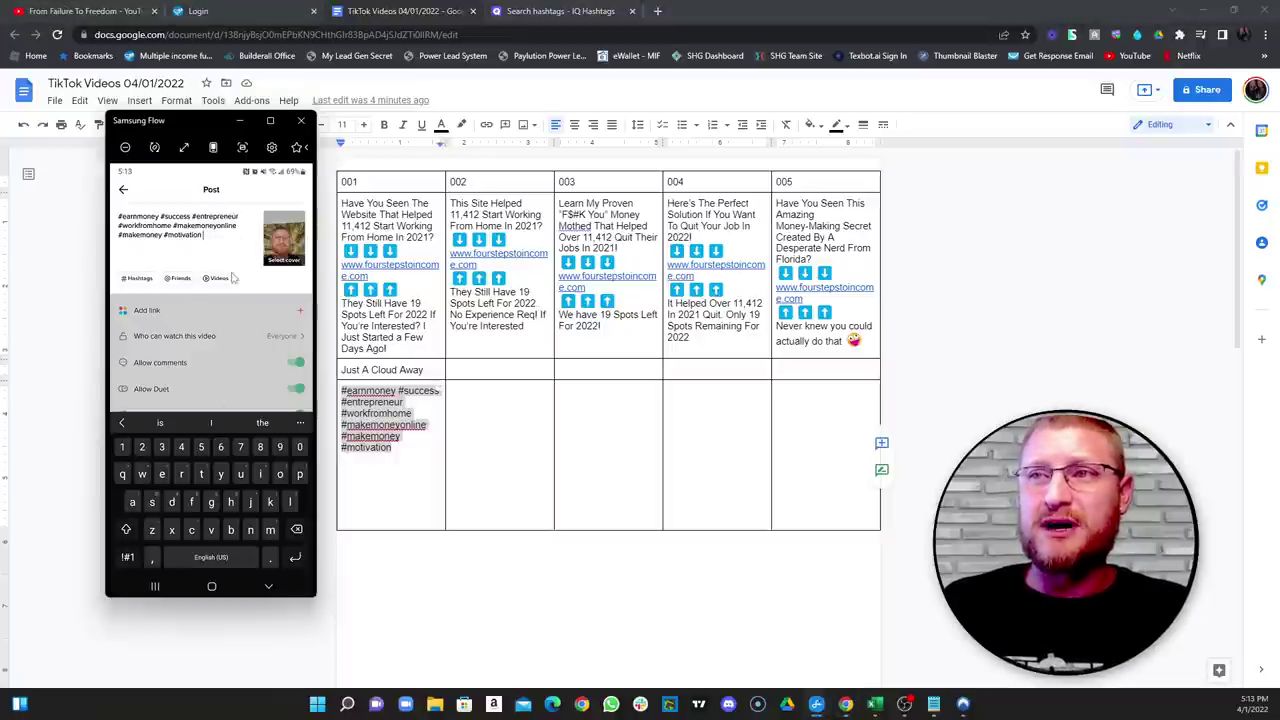
pyautogui.click(268, 590)
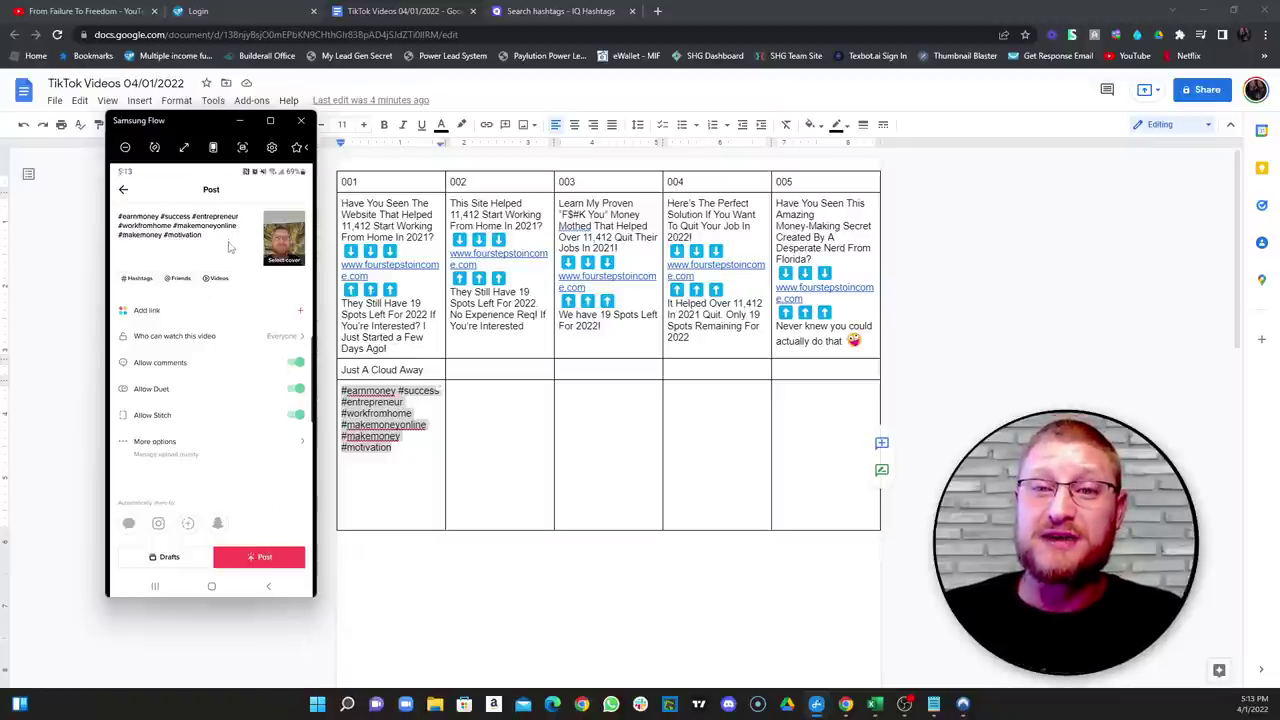
pyautogui.click(263, 560)
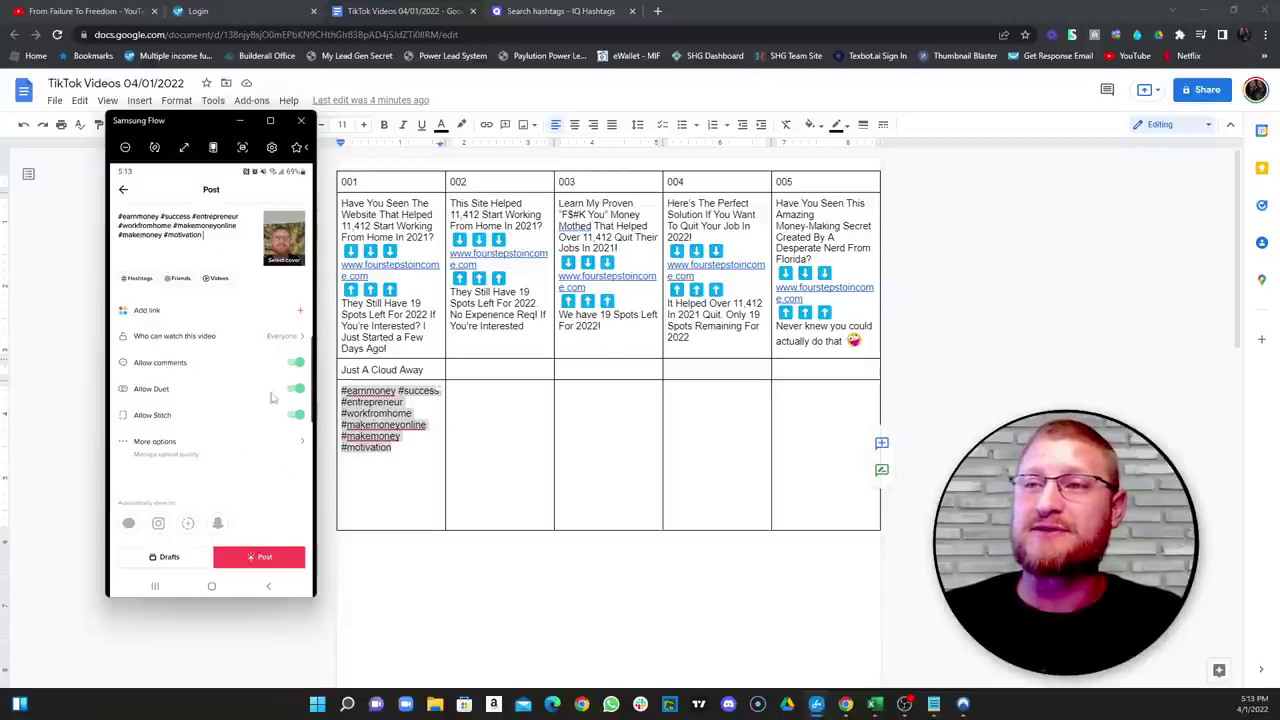
pyautogui.click(249, 241)
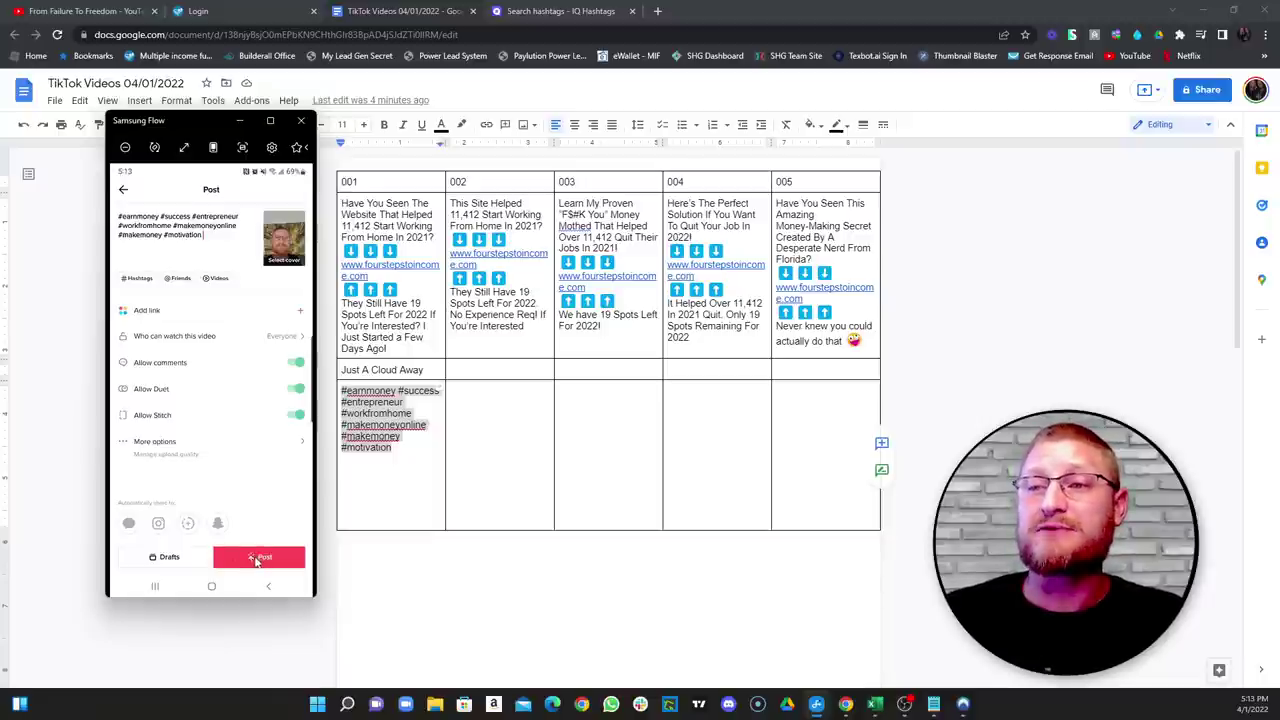
pyautogui.click(257, 560)
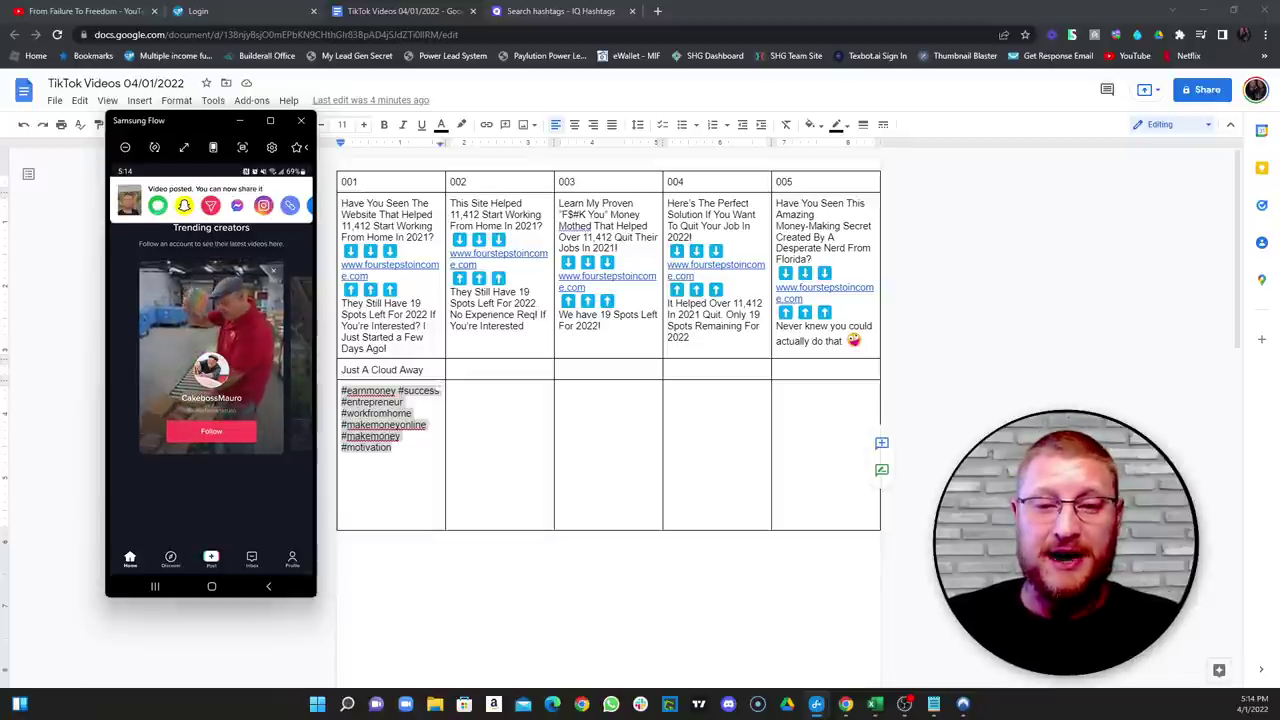
# Step: View the newly posted video from the TikTok profile and minimize the phone window
pyautogui.click(292, 557)
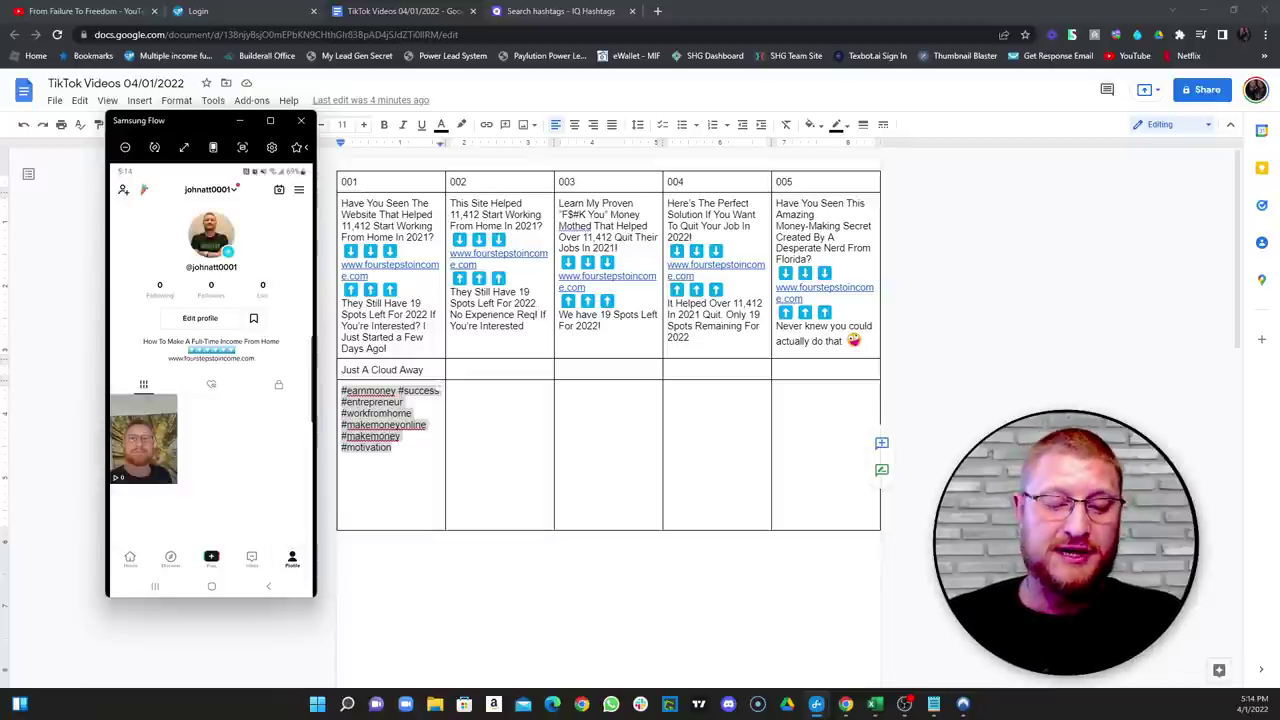
pyautogui.click(143, 440)
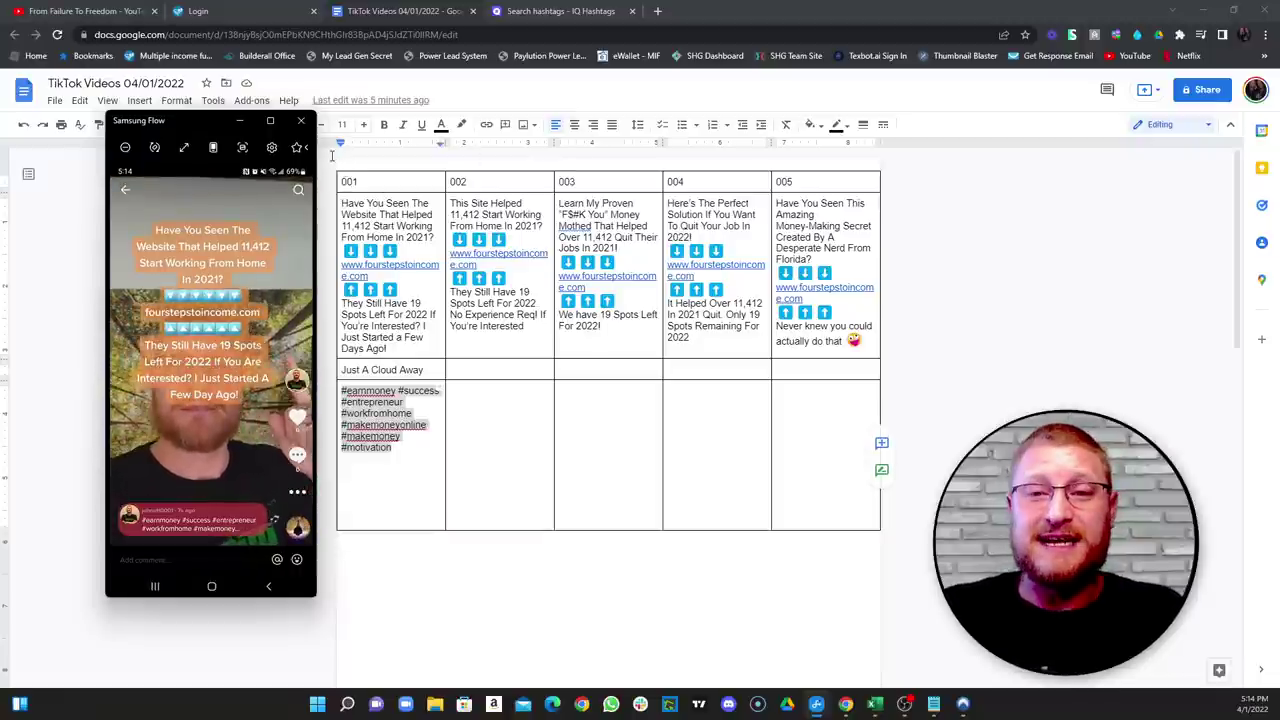
pyautogui.click(241, 126)
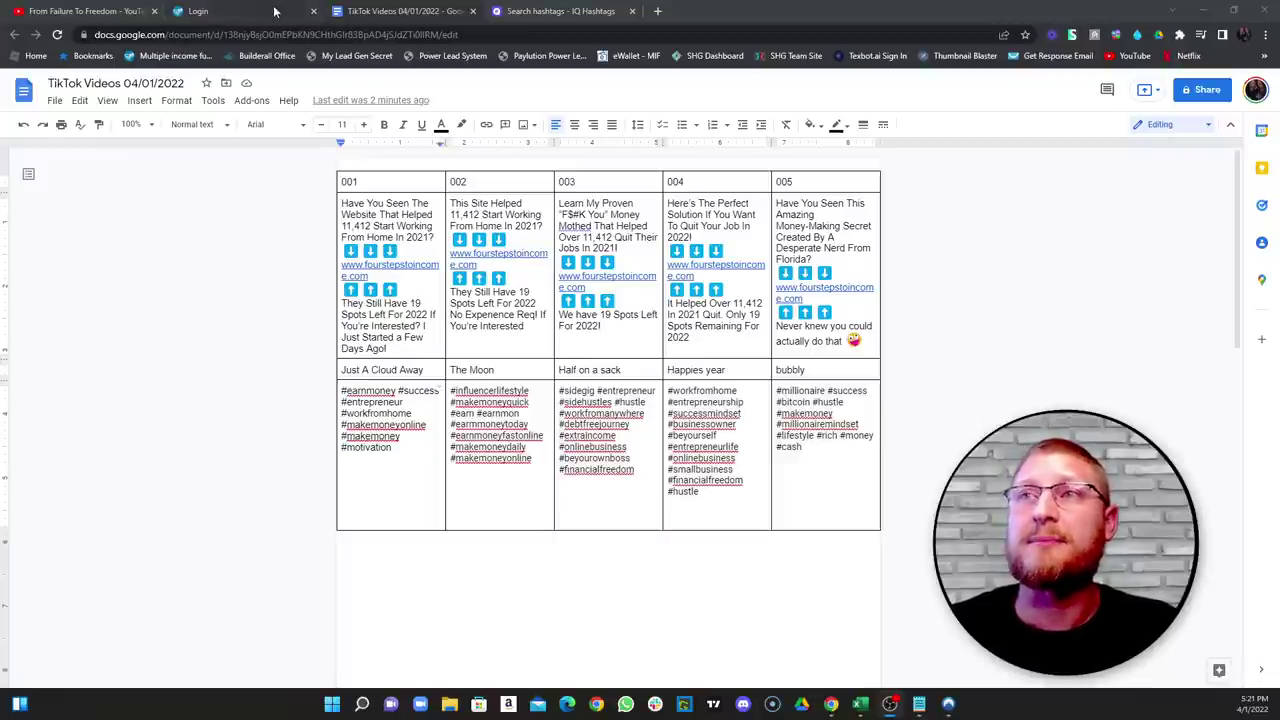
# Step: Log in to the Multiple Income Funnel members site with the saved credentials and open the Bonus Income Streams page
pyautogui.click(230, 11)
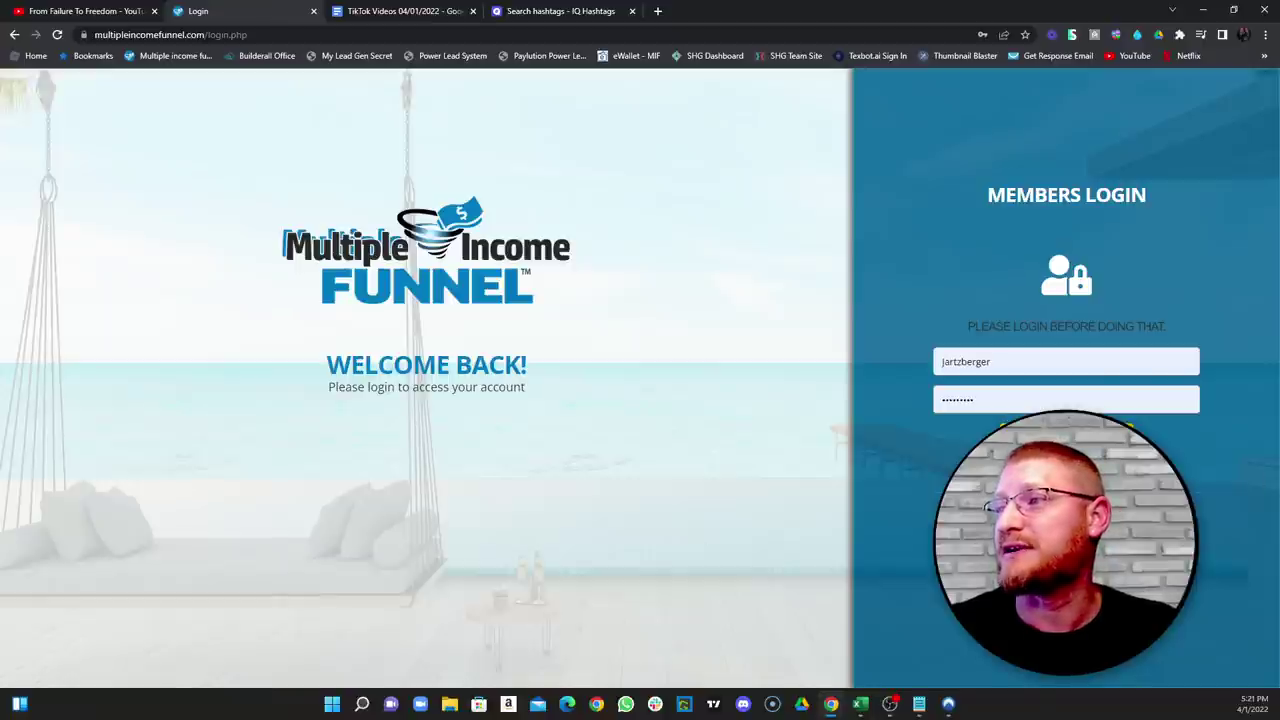
pyautogui.click(1170, 432)
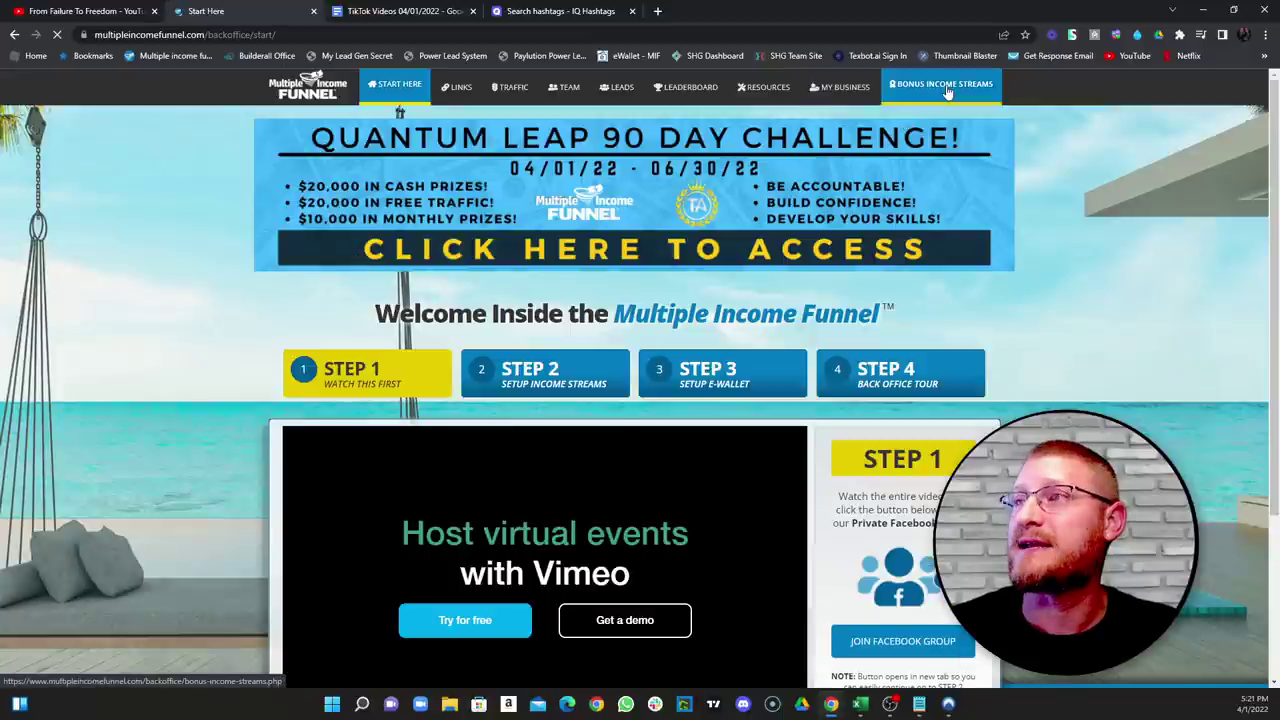
pyautogui.click(945, 86)
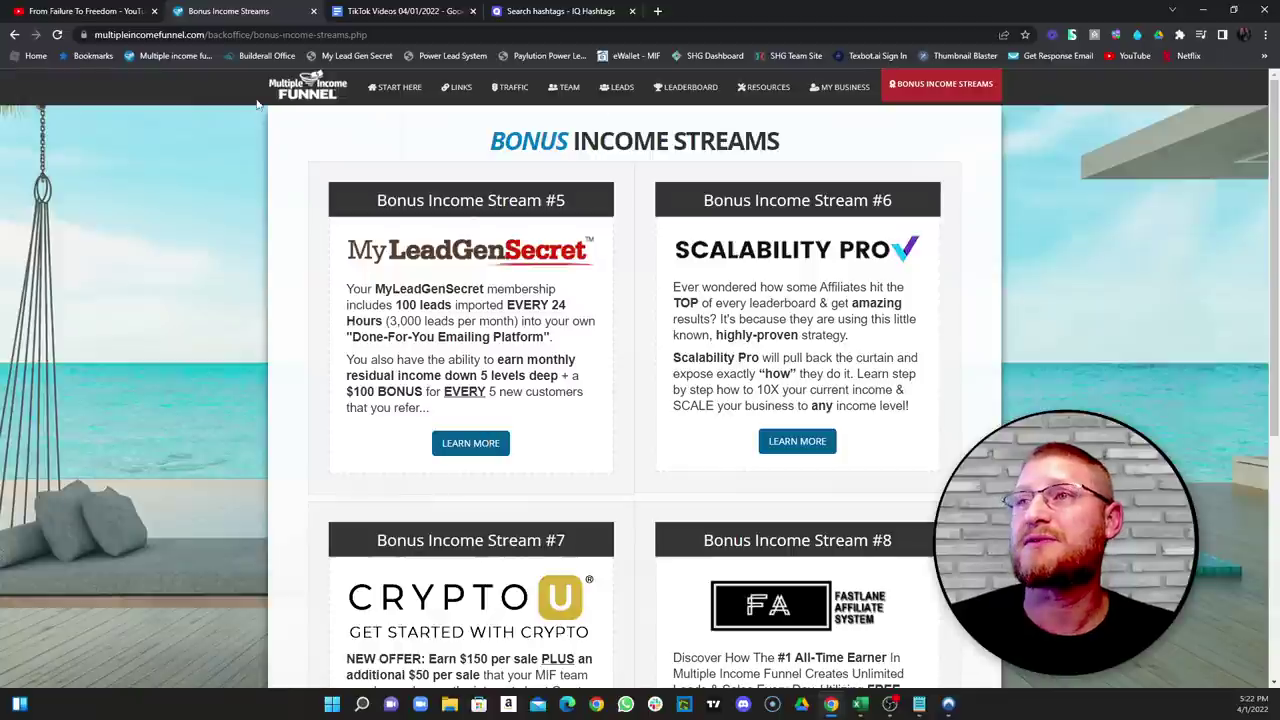
# Step: Log in to the My Lead Gen Secret account with the saved credentials and open its Mailing System
pyautogui.click(357, 56)
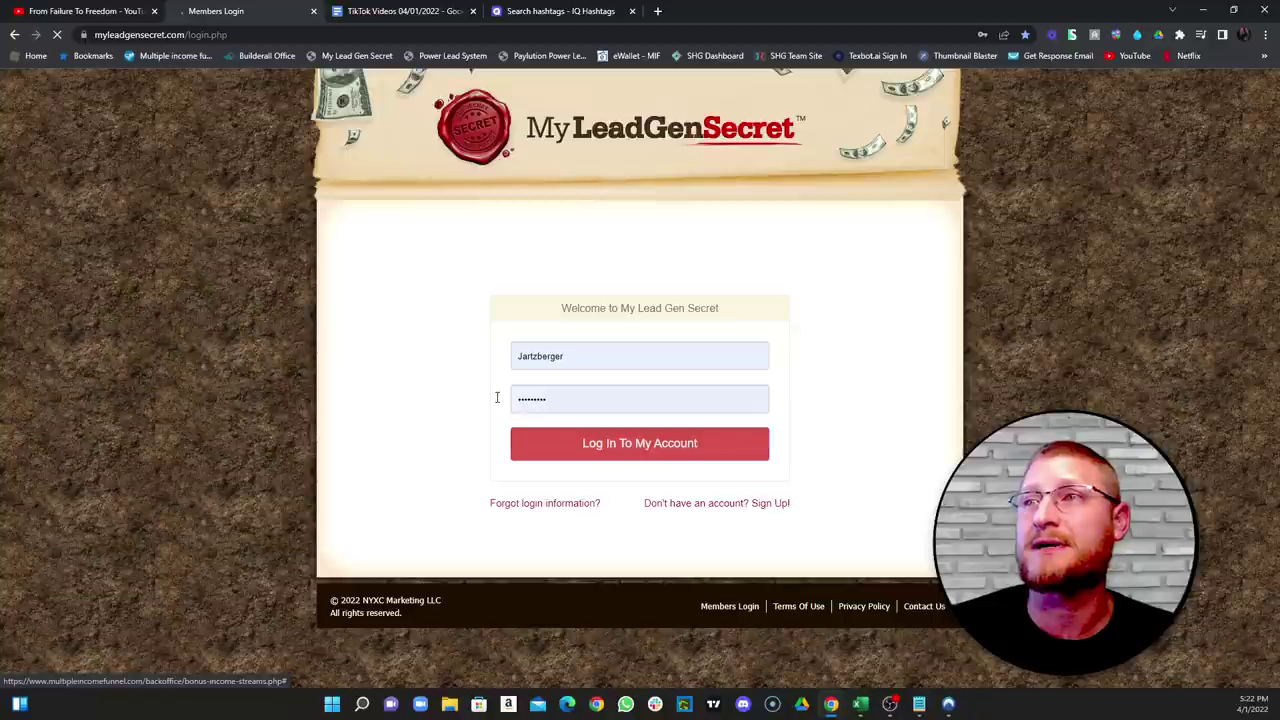
pyautogui.click(662, 447)
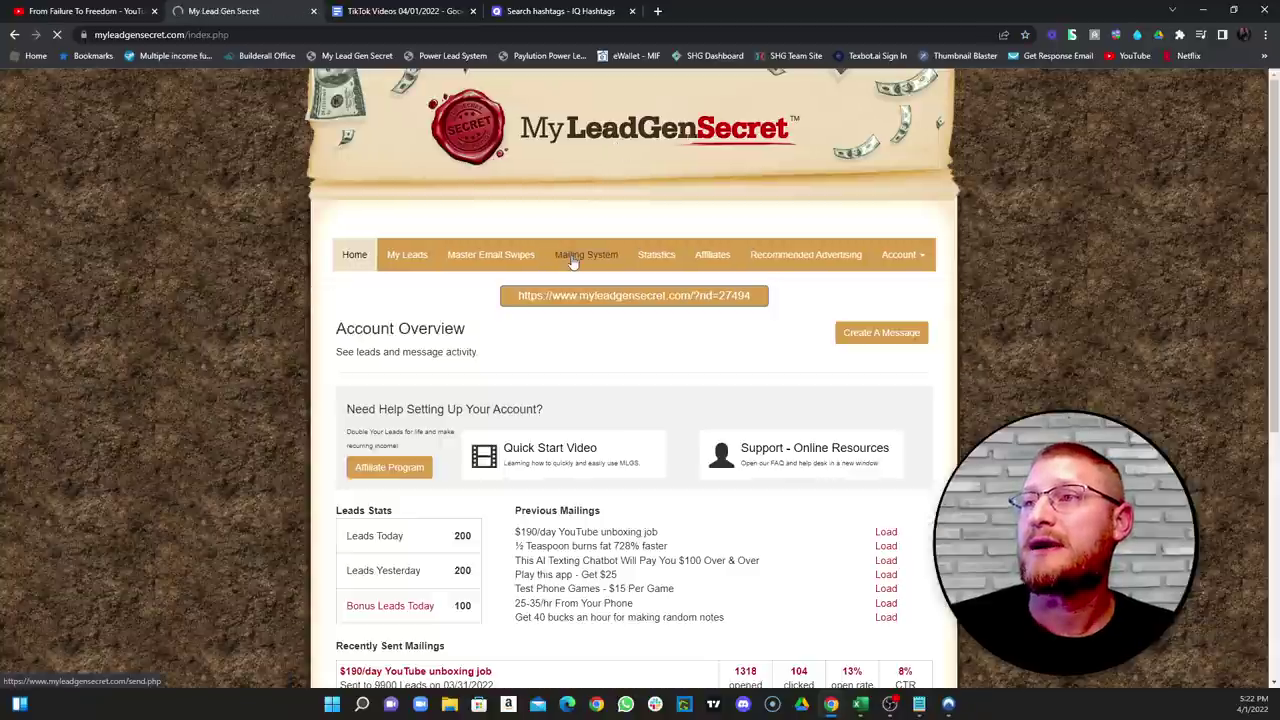
pyautogui.click(568, 254)
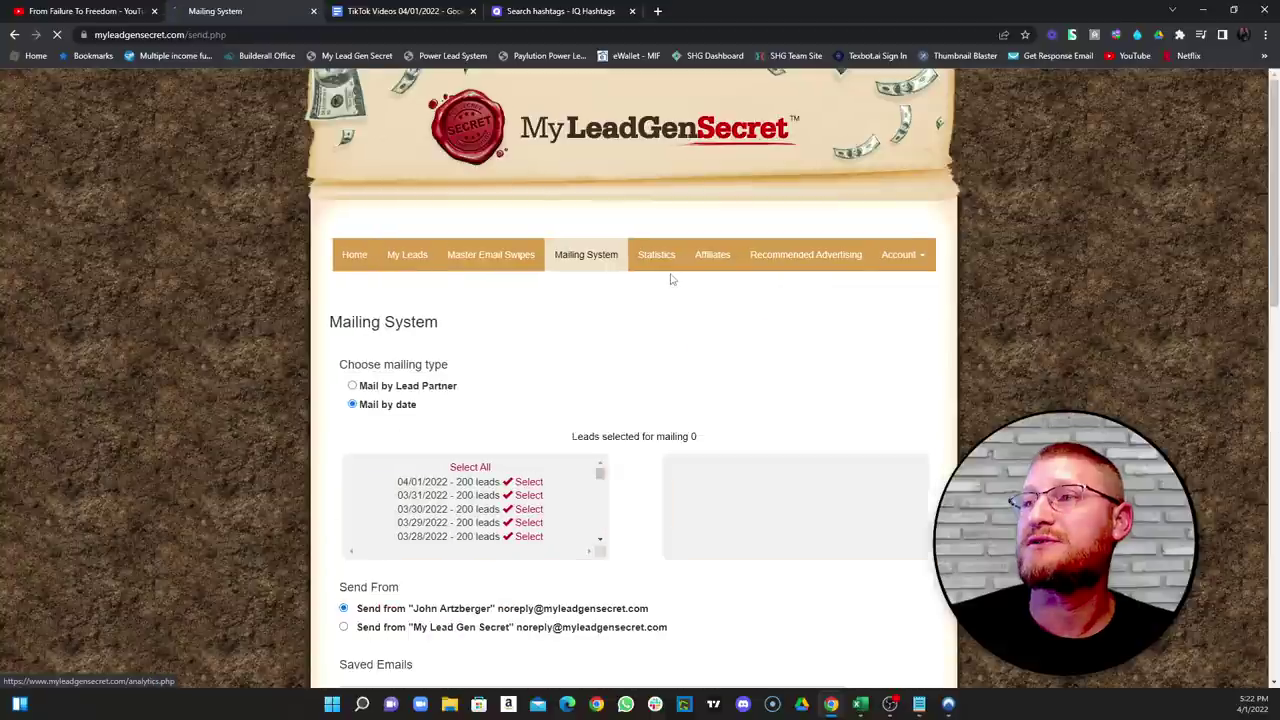
# Step: Look over the mailing form, from the mailing type and lead dates to the subject and email body editor
pyautogui.scroll(-5, 665, 310)
pyautogui.scroll(-2, 660, 337)
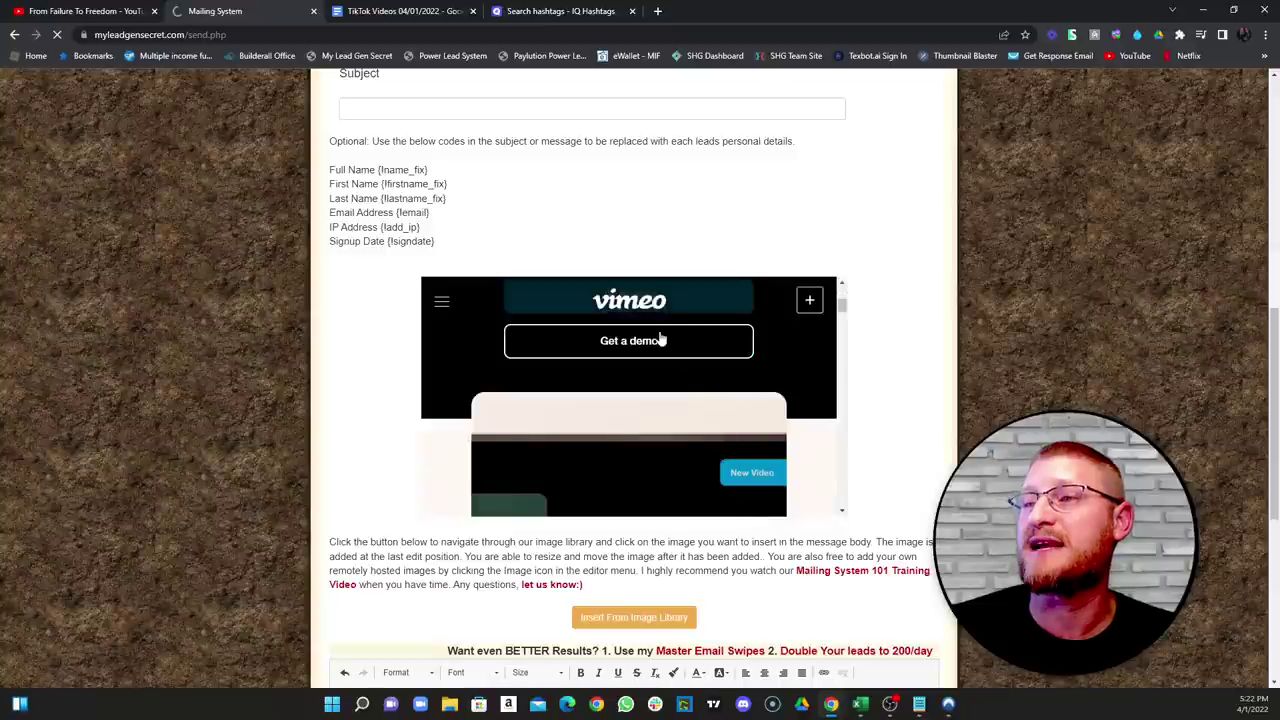
pyautogui.scroll(-5, 660, 340)
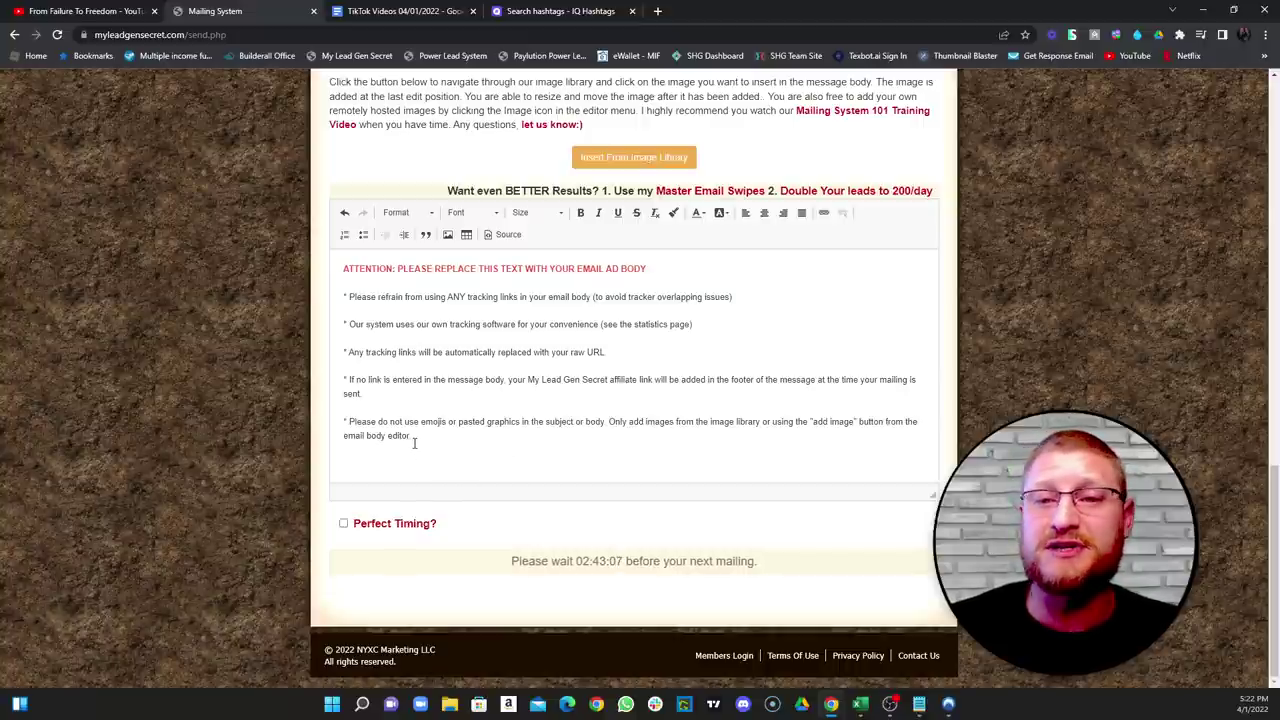
pyautogui.scroll(6, 549, 476)
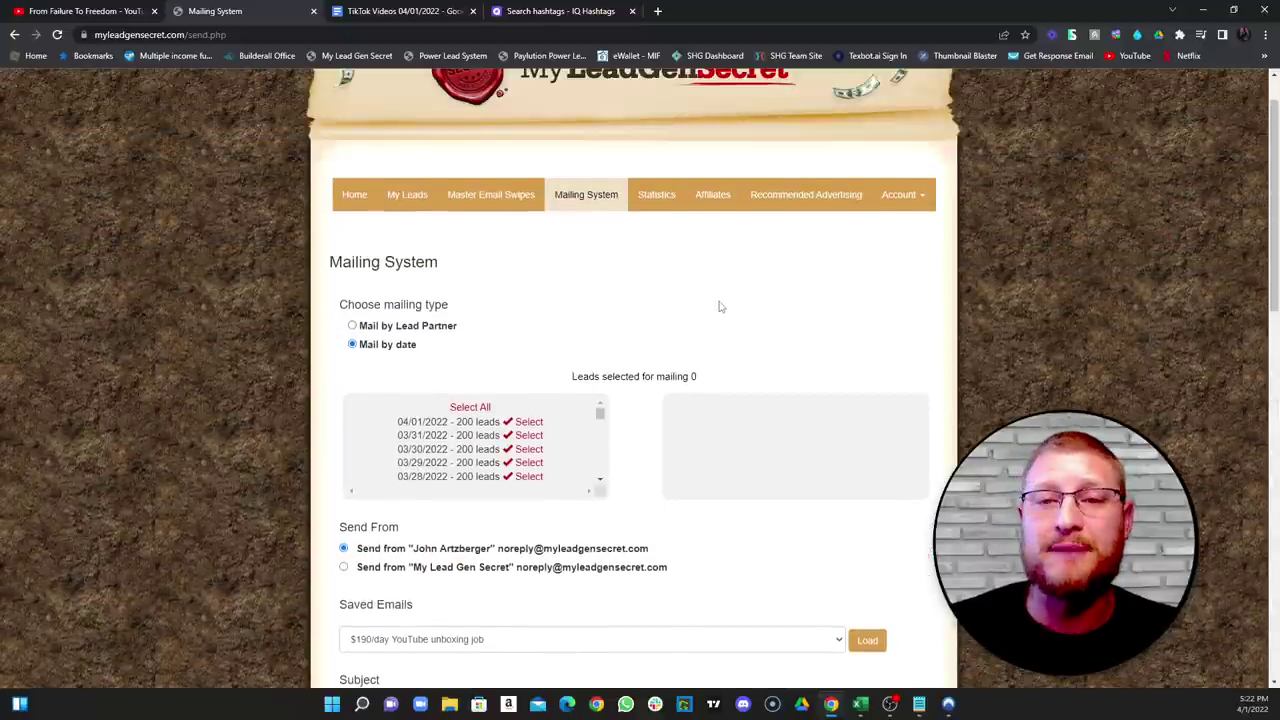
pyautogui.scroll(-2, 712, 320)
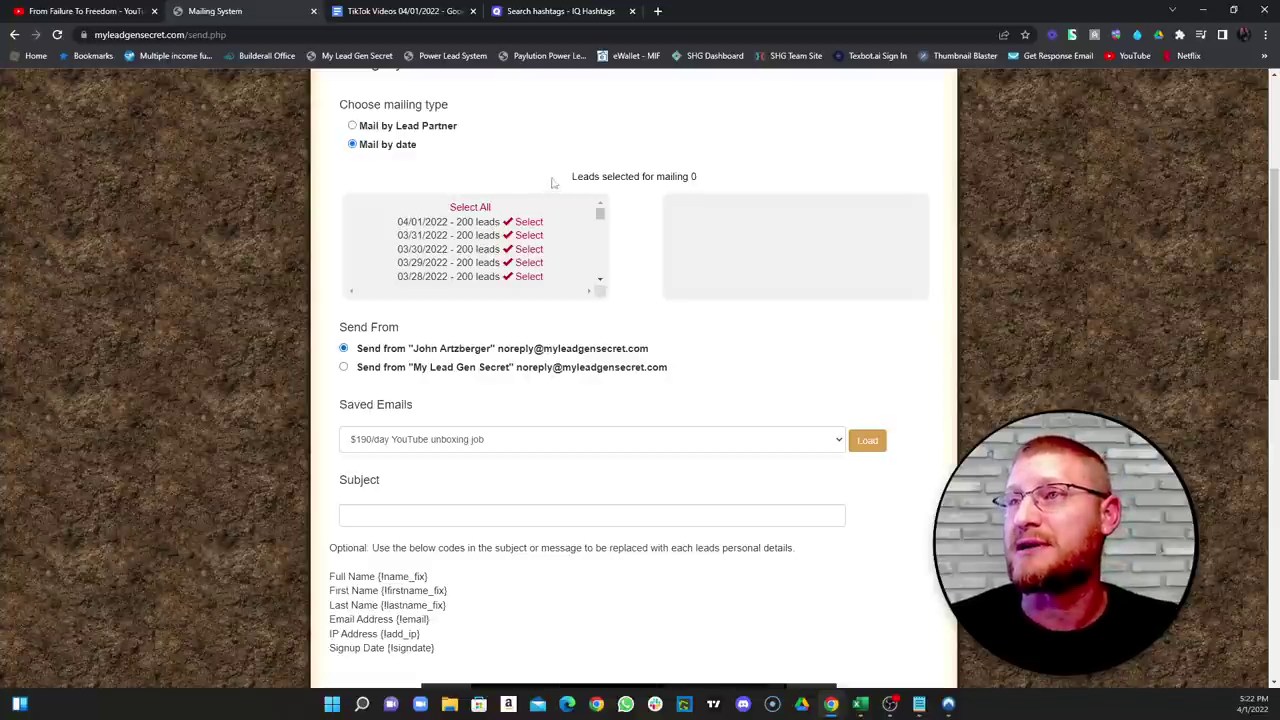
pyautogui.scroll(2, 624, 350)
pyautogui.scroll(1, 624, 350)
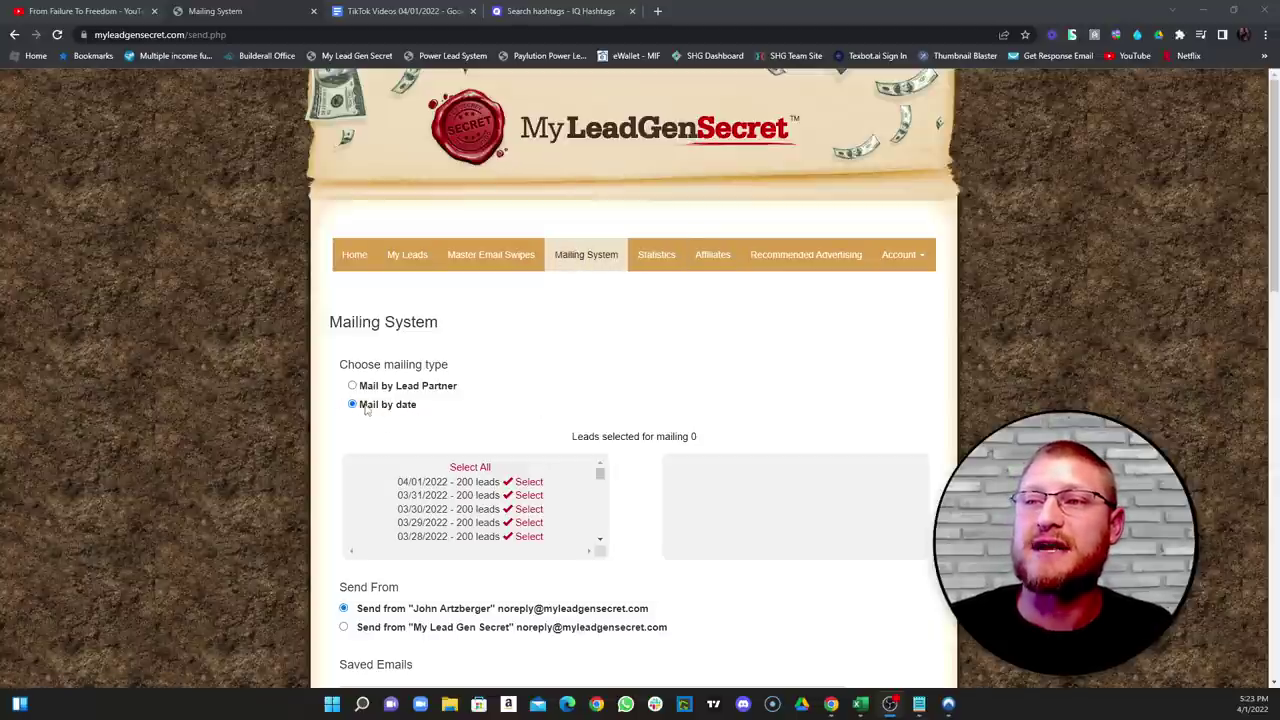
# Step: Select all lead dates as recipients of the mailing by date
pyautogui.scroll(-1, 531, 438)
pyautogui.scroll(-2, 531, 438)
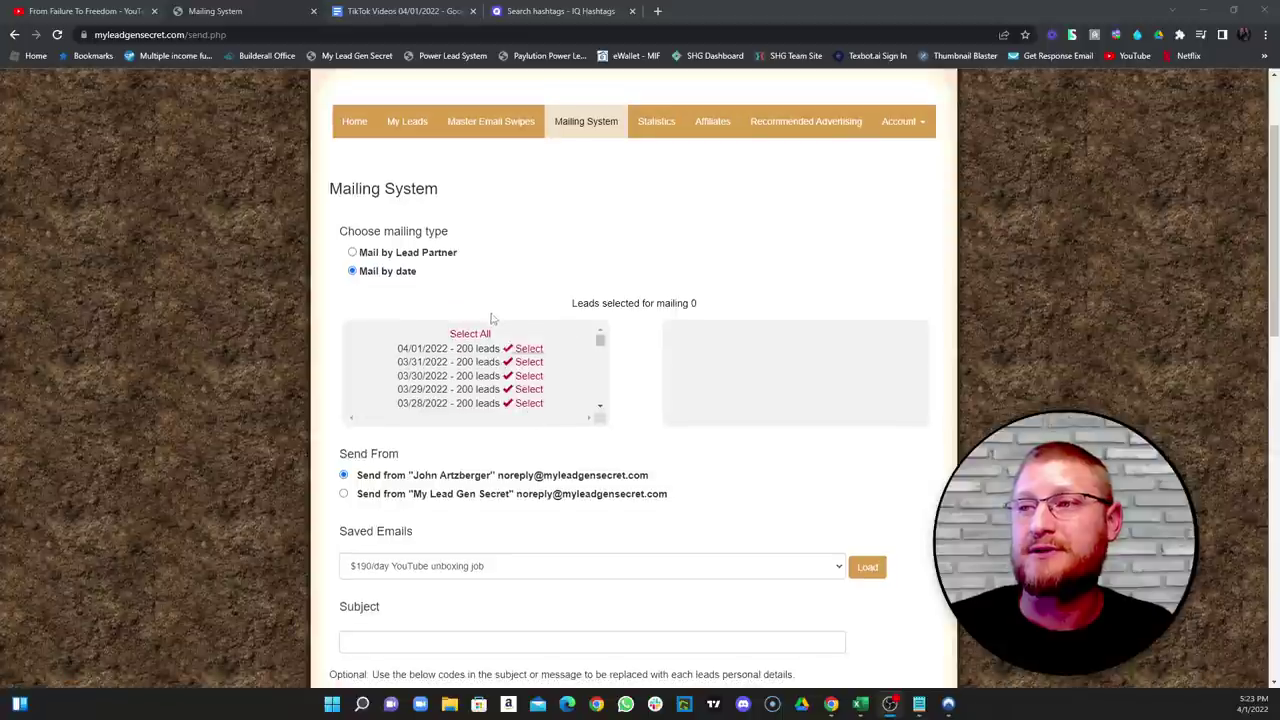
pyautogui.click(474, 338)
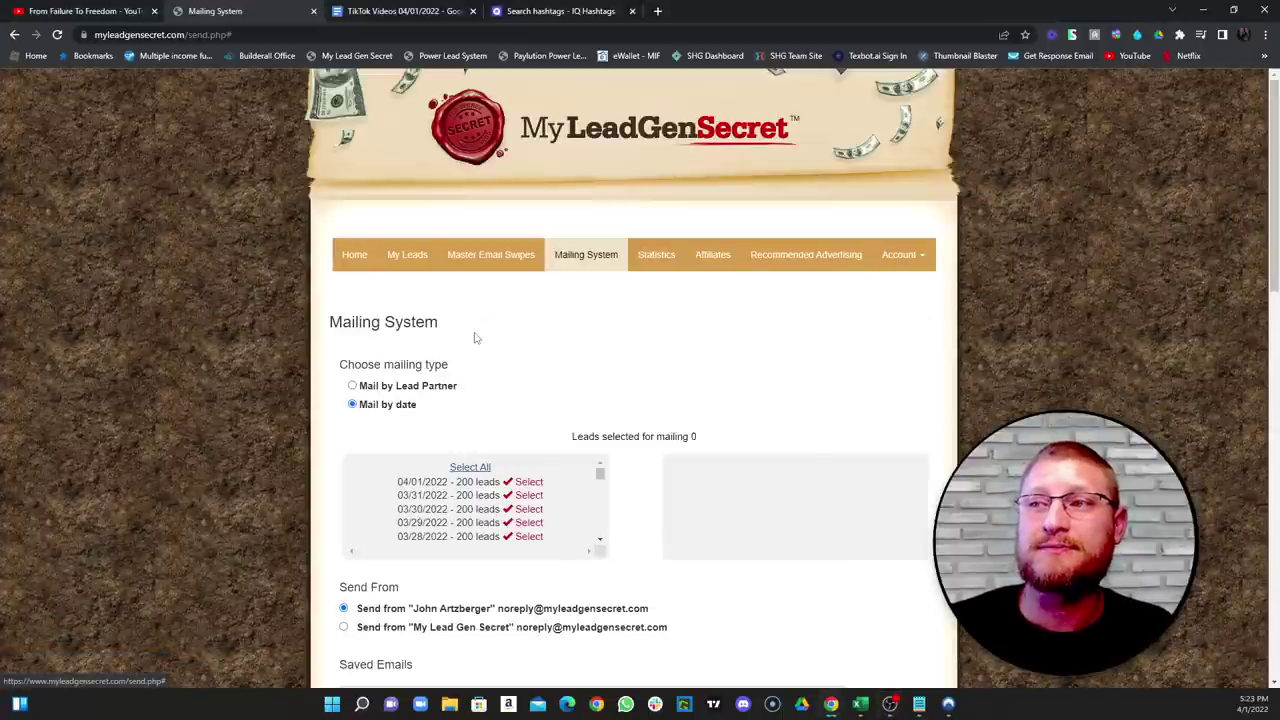
# Step: Replace the placeholder email body with the copied message about the $300 commission check and read through it
pyautogui.scroll(-8, 480, 343)
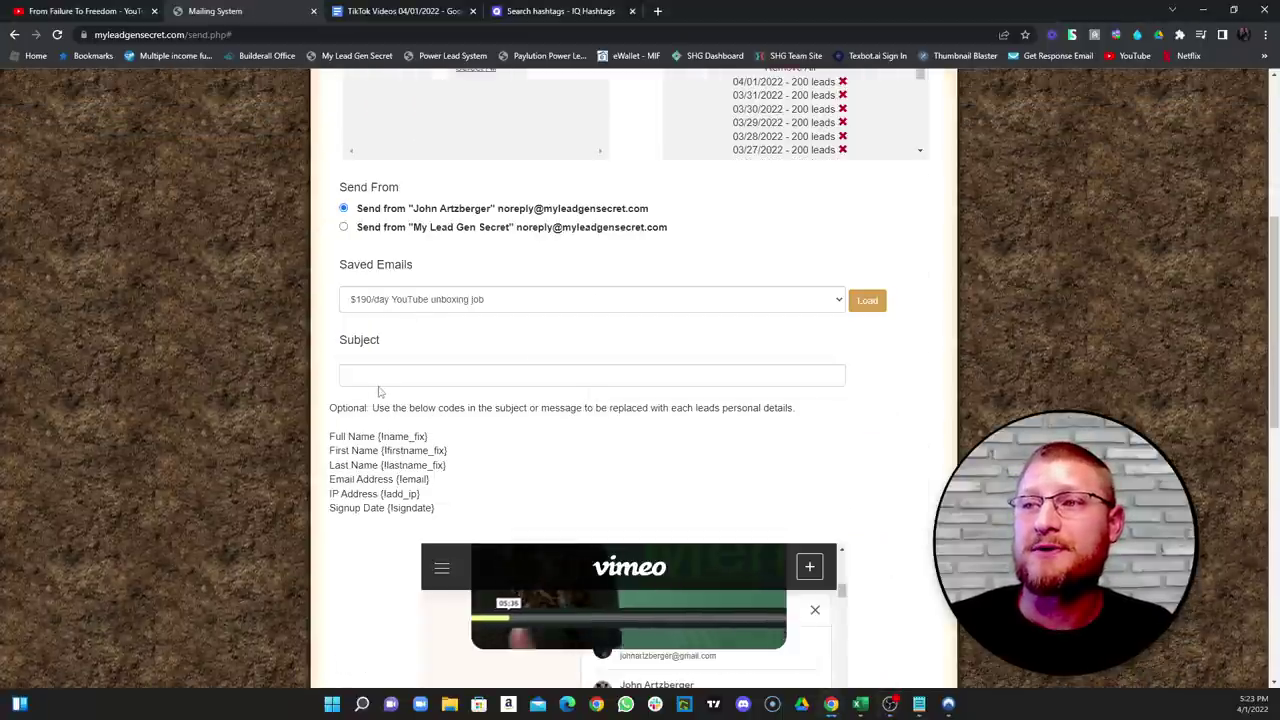
pyautogui.scroll(-4, 380, 390)
pyautogui.scroll(-3, 374, 175)
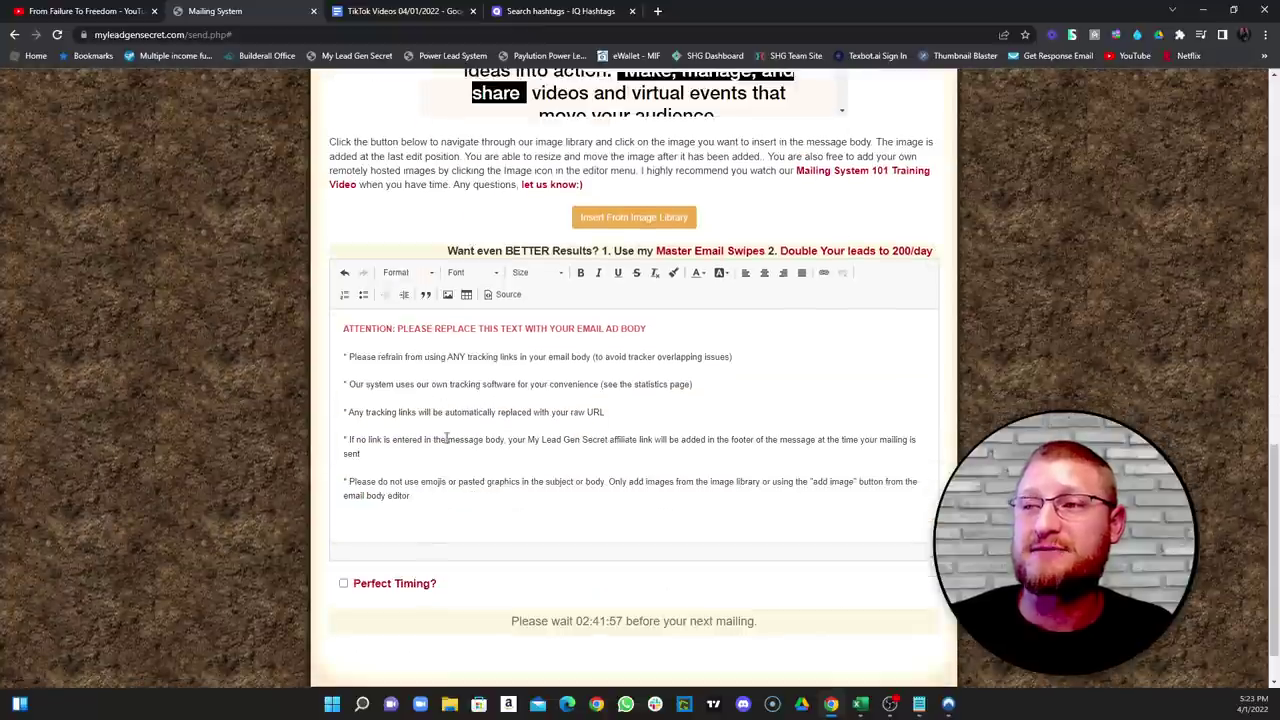
pyautogui.moveTo(444, 516); pyautogui.dragTo(316, 298)
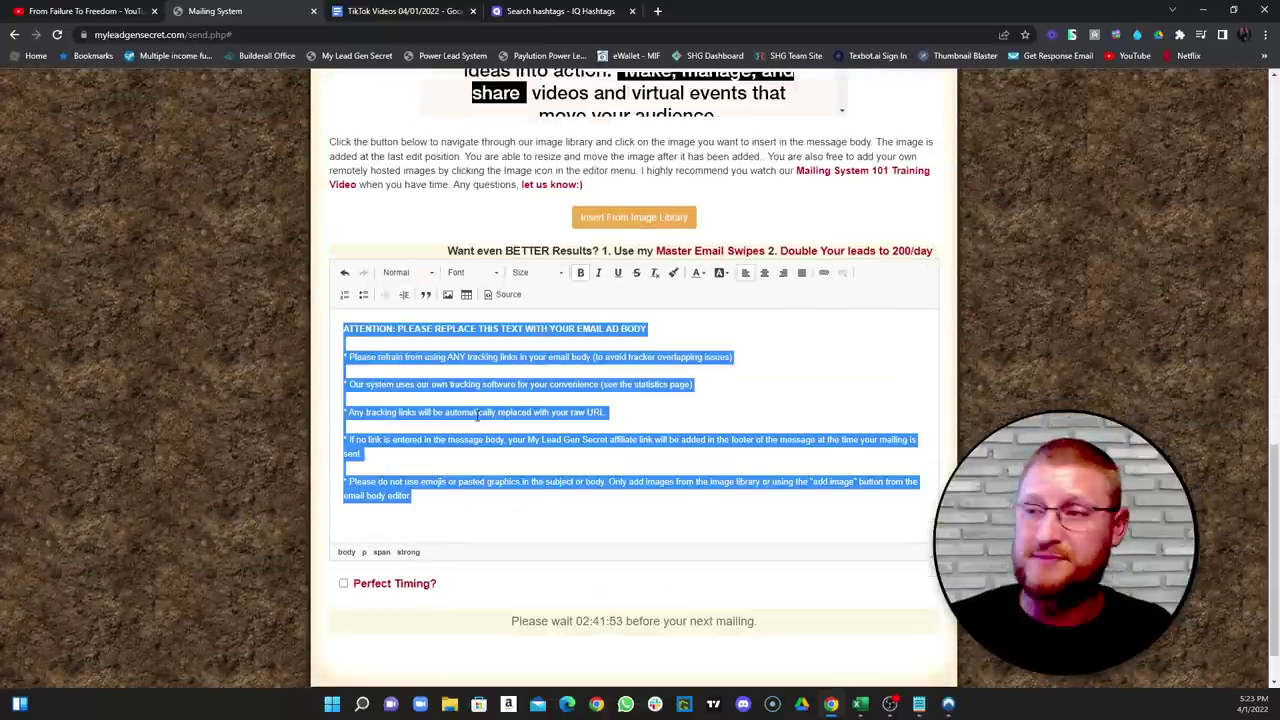
pyautogui.press('Delete')
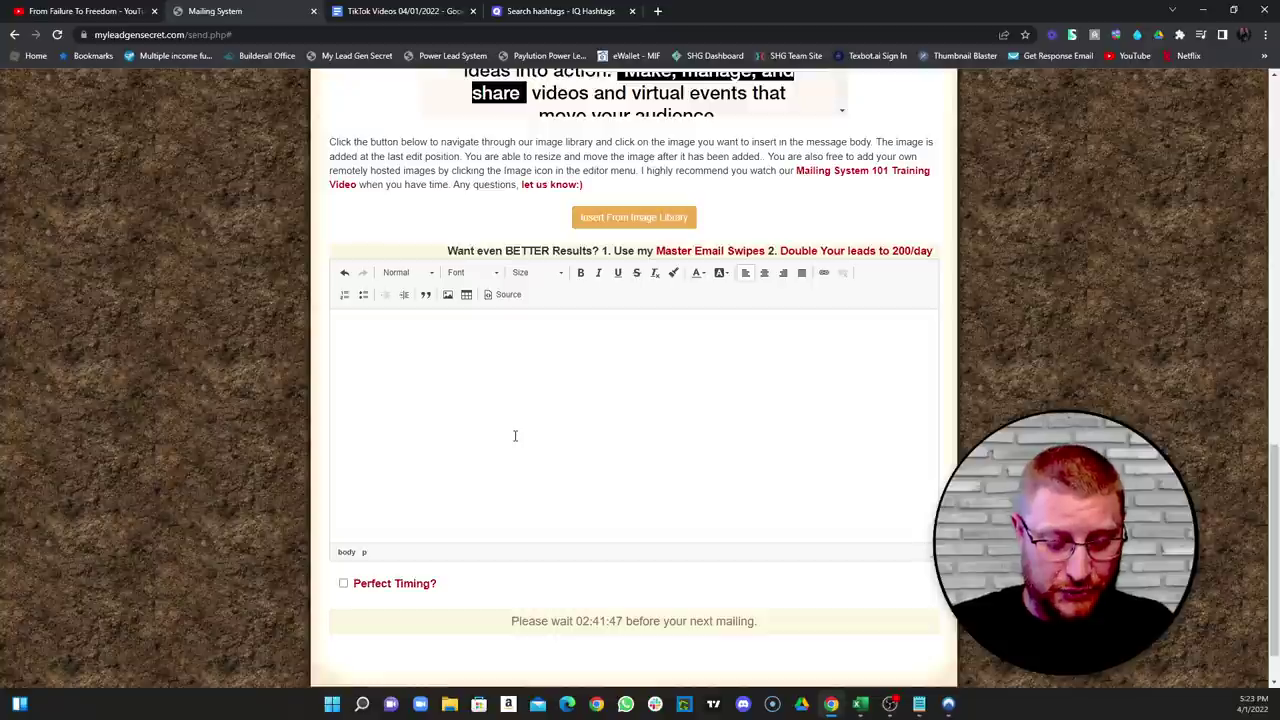
pyautogui.hotkey('ctrl', 'v')
pyautogui.scroll(2, 424, 428)
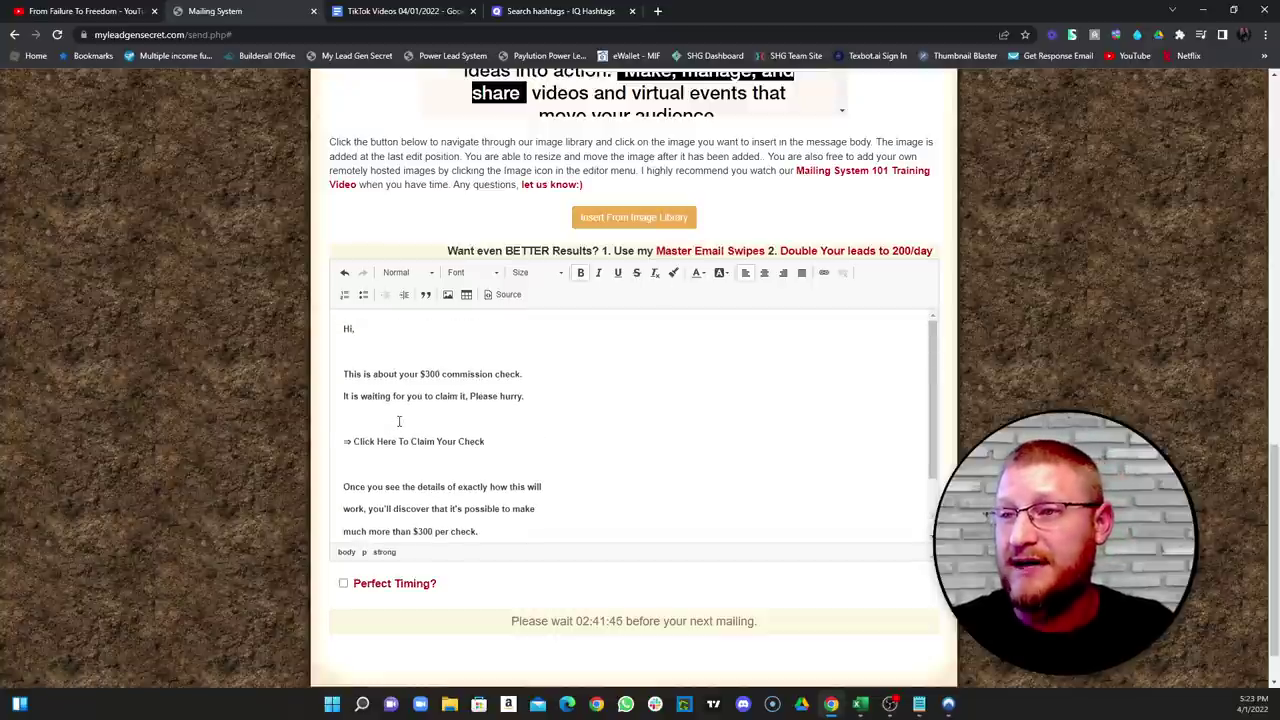
pyautogui.scroll(-2, 428, 417)
pyautogui.scroll(2, 400, 360)
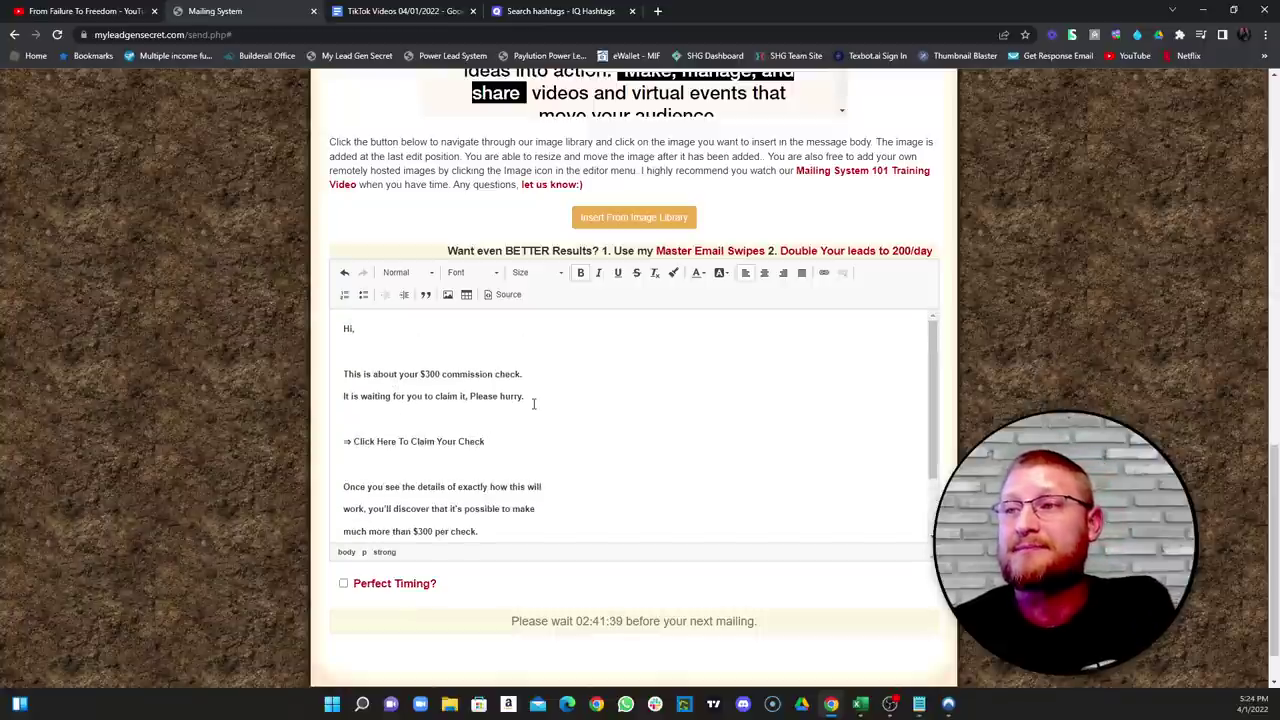
# Step: Paste "Your $300 Commission Check" as the email's subject
pyautogui.scroll(2, 535, 403)
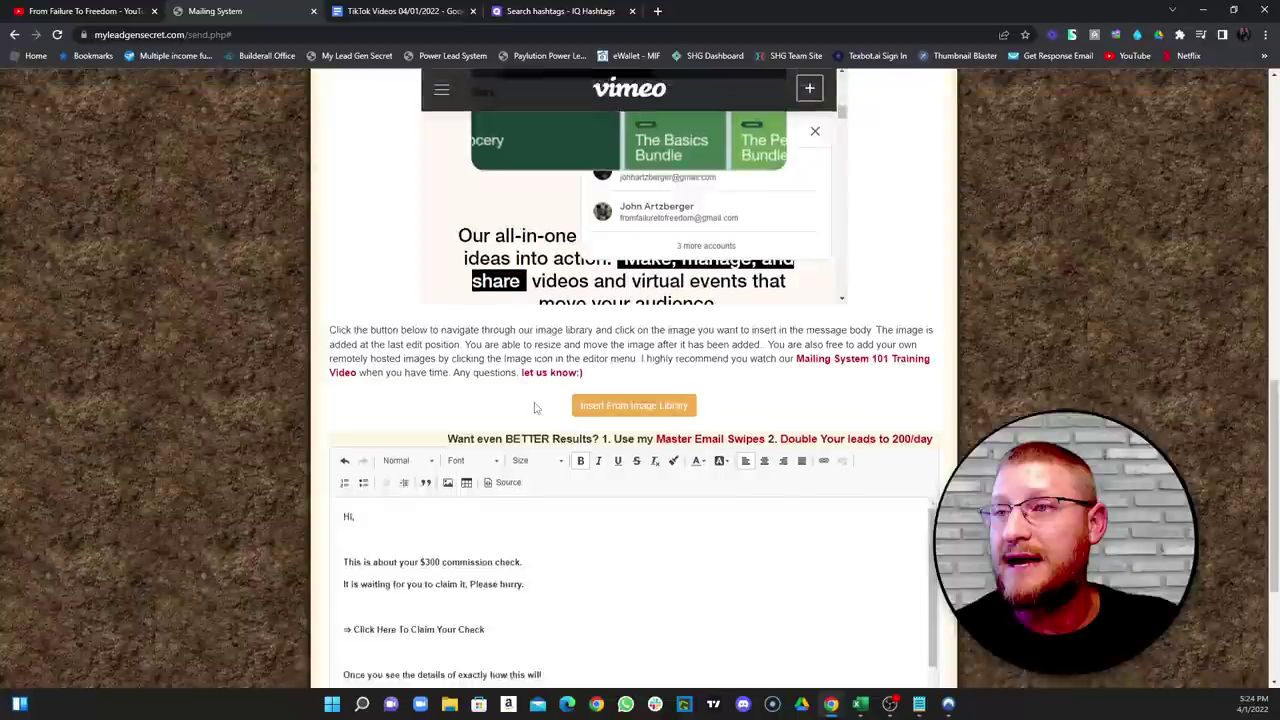
pyautogui.scroll(-3, 574, 466)
pyautogui.scroll(1, 583, 508)
pyautogui.scroll(3, 477, 286)
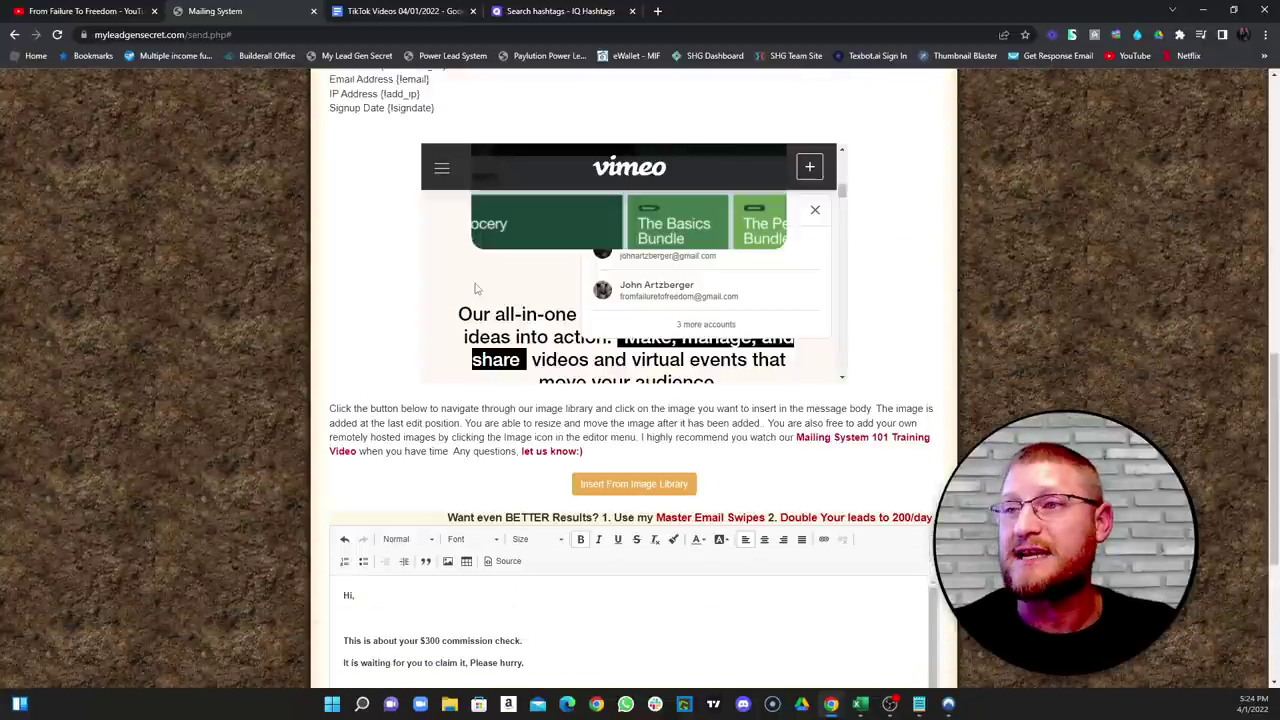
pyautogui.scroll(3, 645, 383)
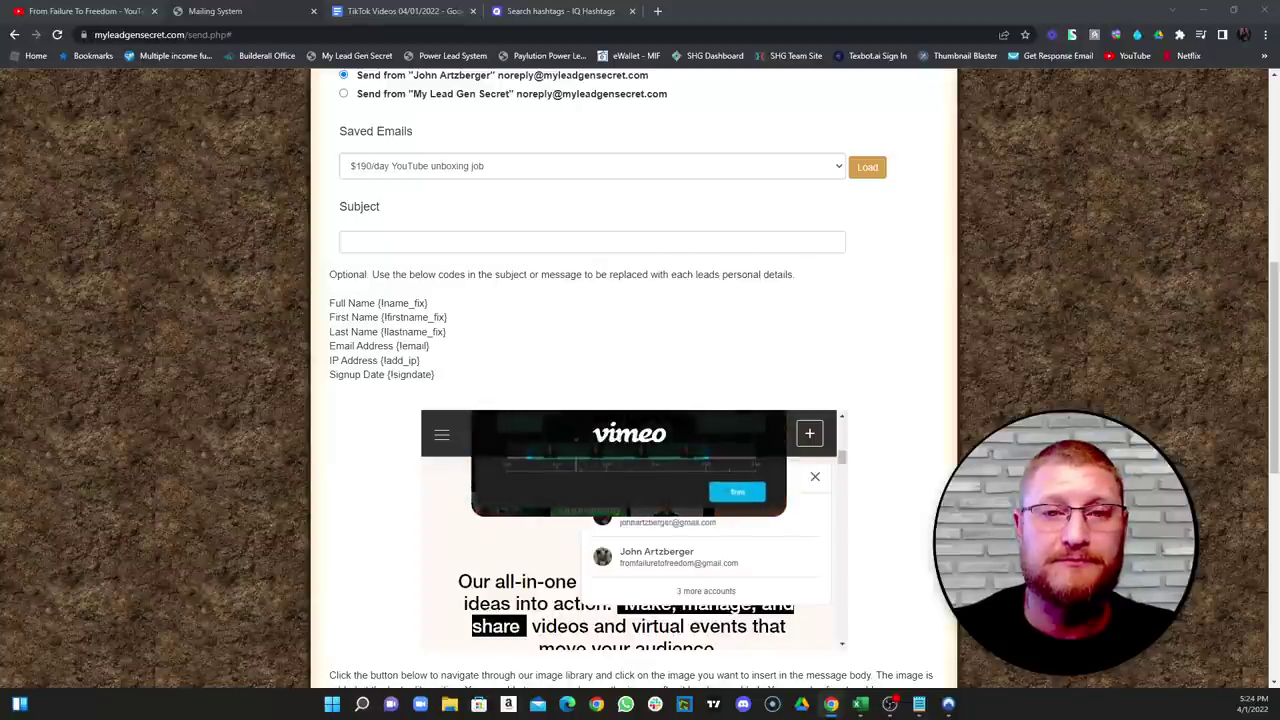
pyautogui.rightClick(420, 242)
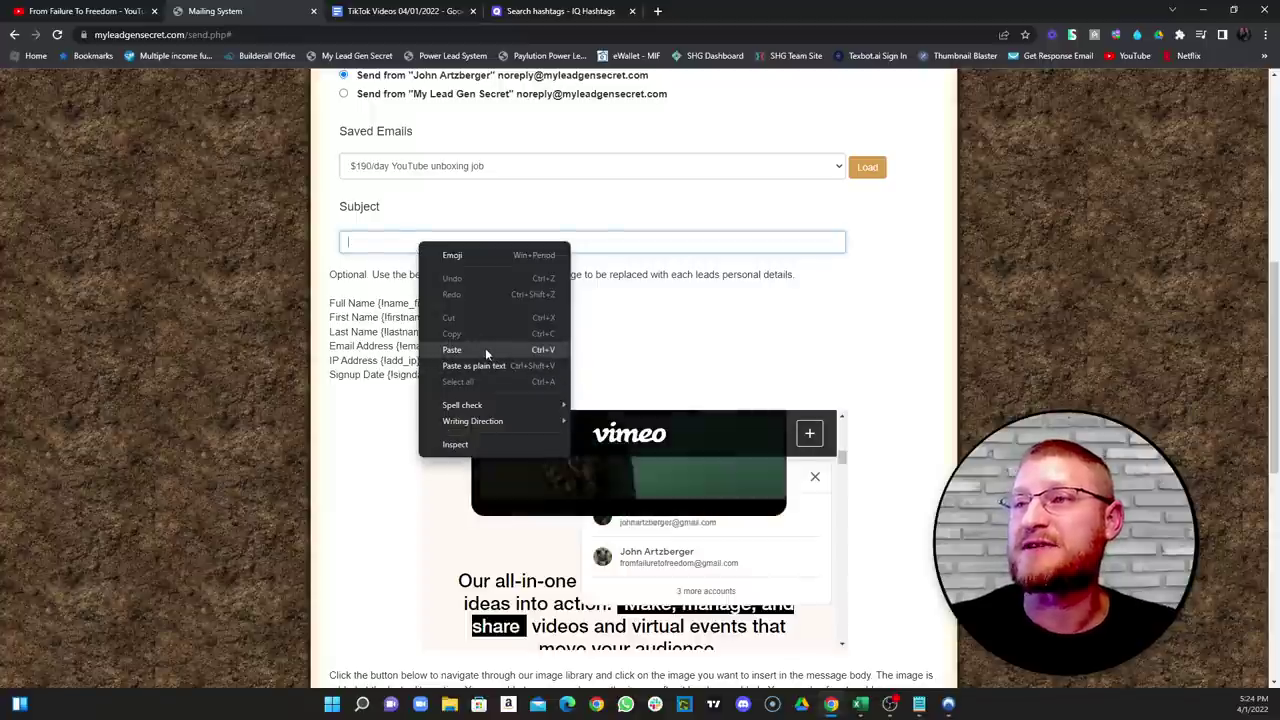
pyautogui.click(452, 349)
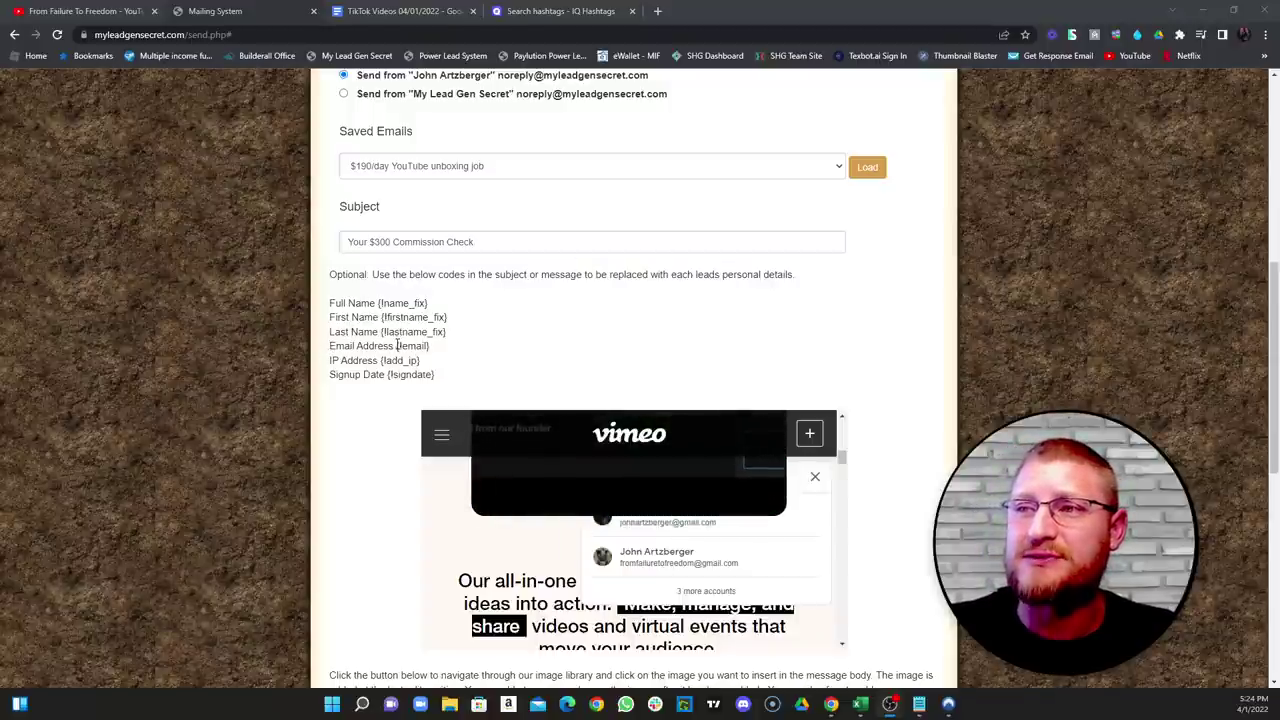
# Step: Copy the email address code {!email} and append it to the end of the subject line
pyautogui.moveTo(397, 345); pyautogui.dragTo(430, 346)
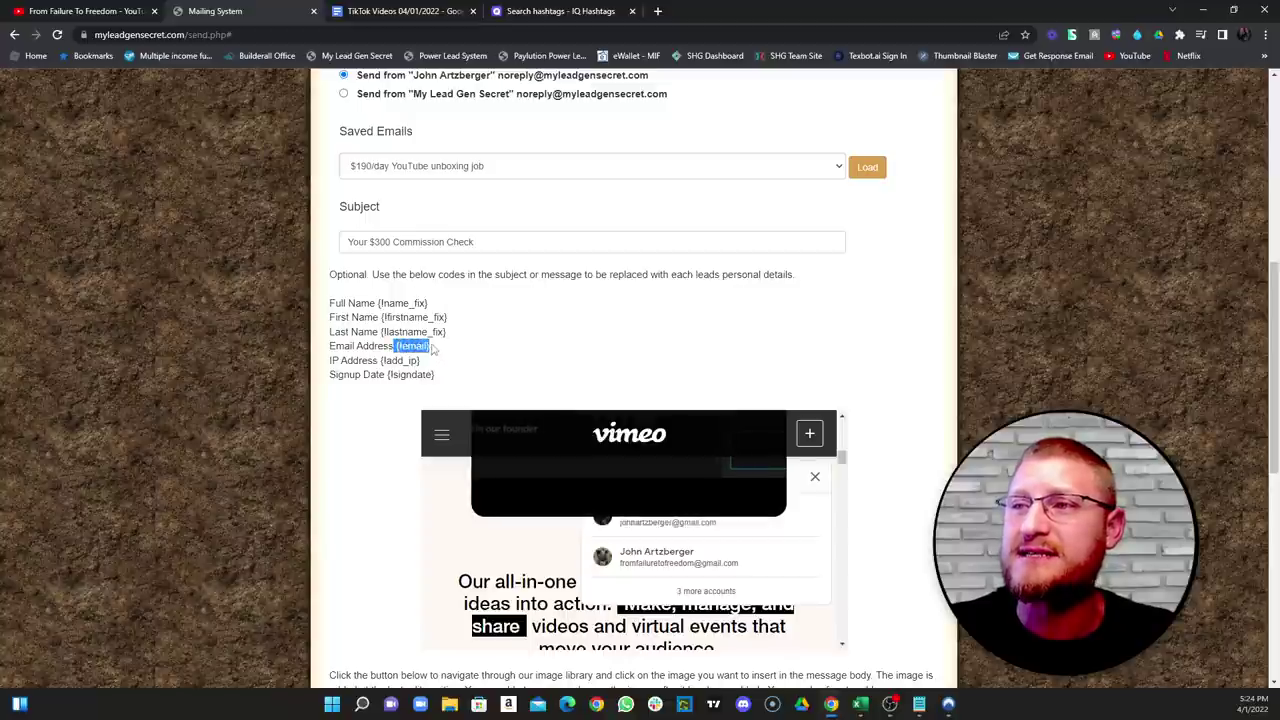
pyautogui.rightClick(430, 346)
pyautogui.click(450, 354)
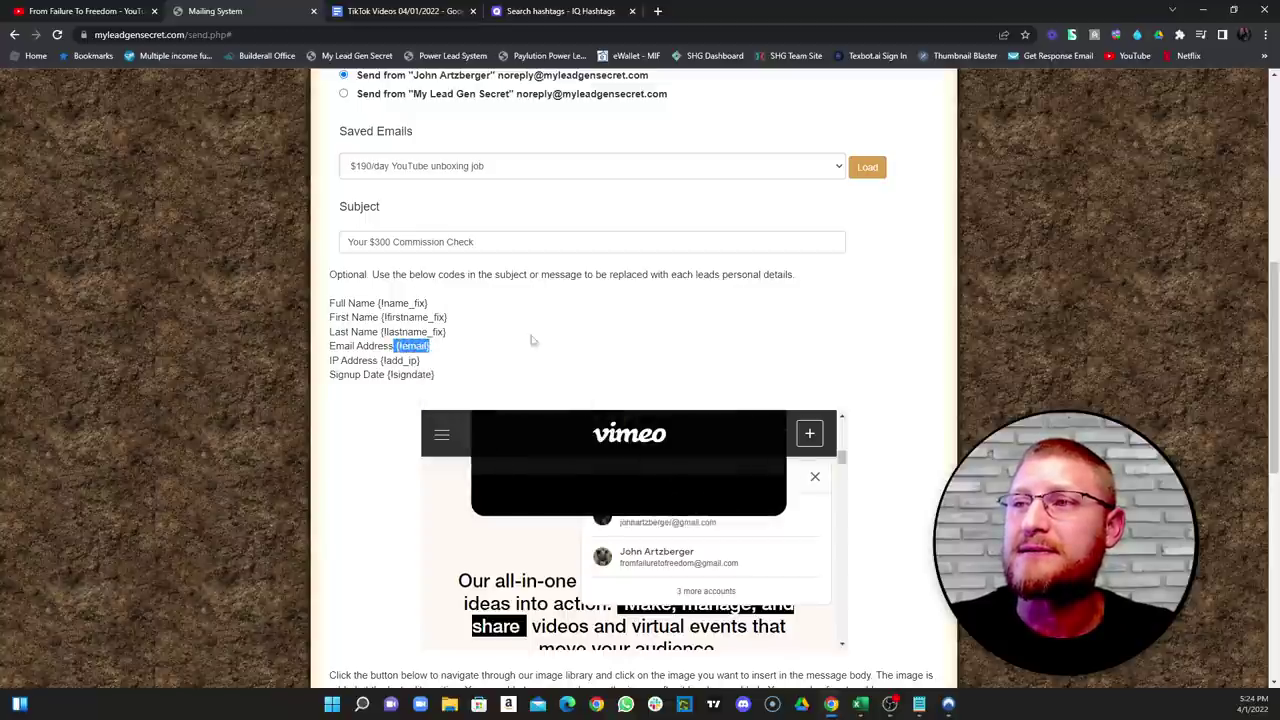
pyautogui.rightClick(507, 242)
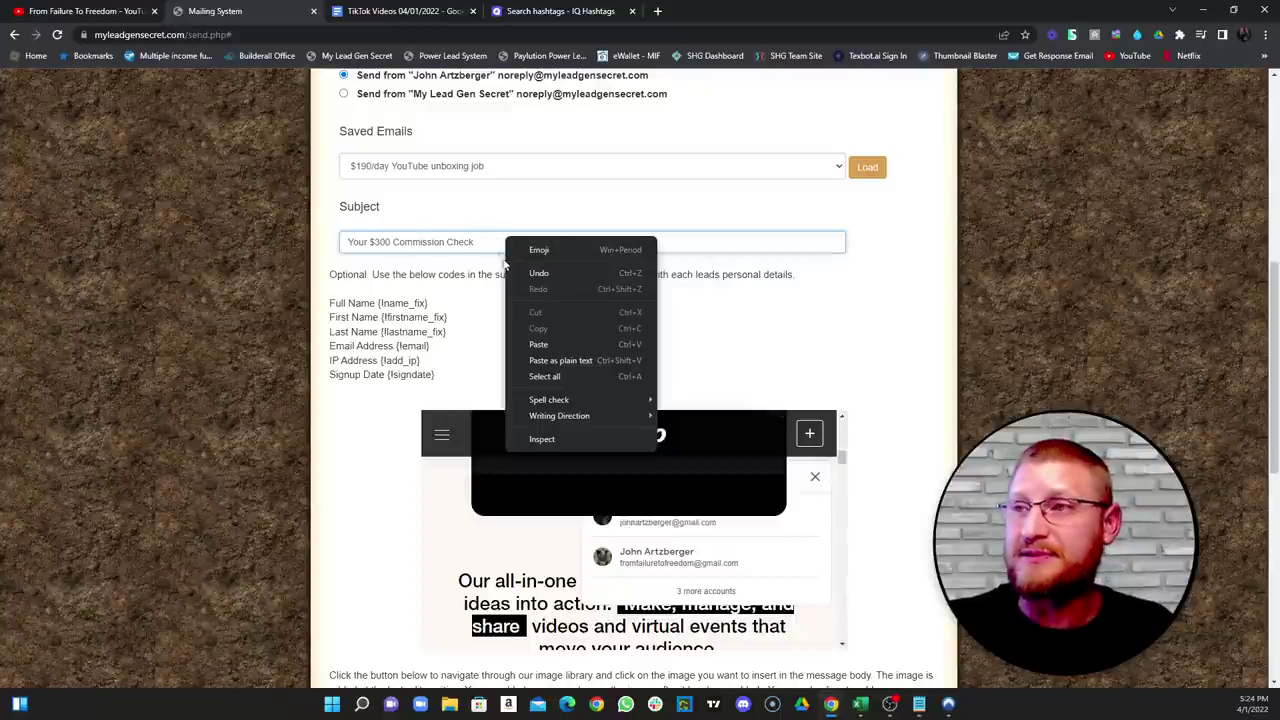
pyautogui.click(487, 242)
pyautogui.rightClick(498, 243)
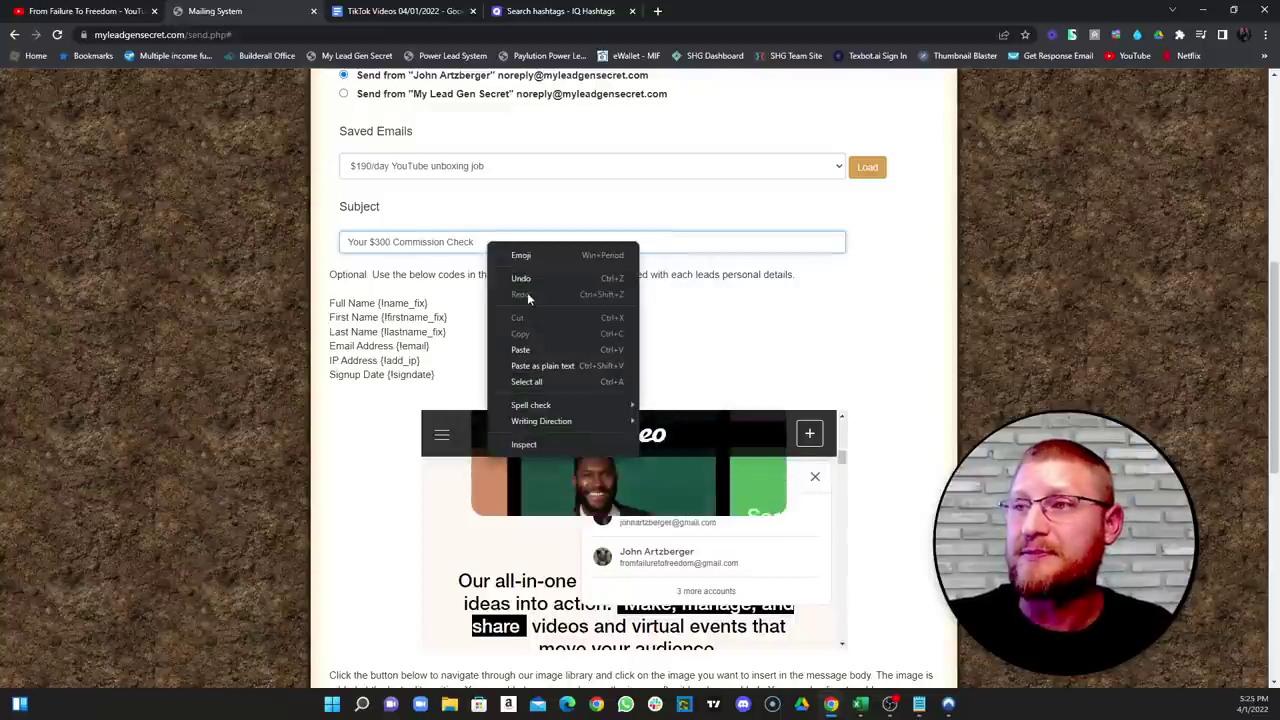
pyautogui.click(537, 350)
pyautogui.hotkey('ctrl', 'v')
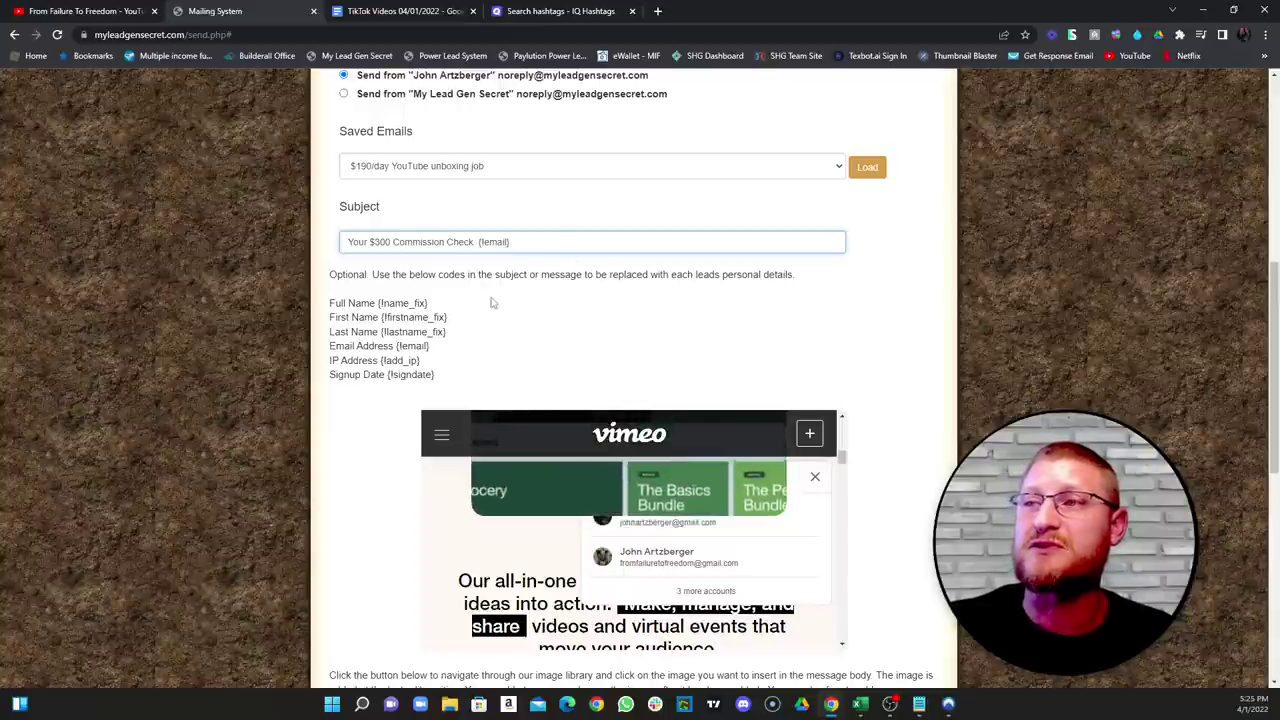
# Step: Review the selected lead dates, the subject line and the full email body of the prepared mailing
pyautogui.scroll(1, 489, 314)
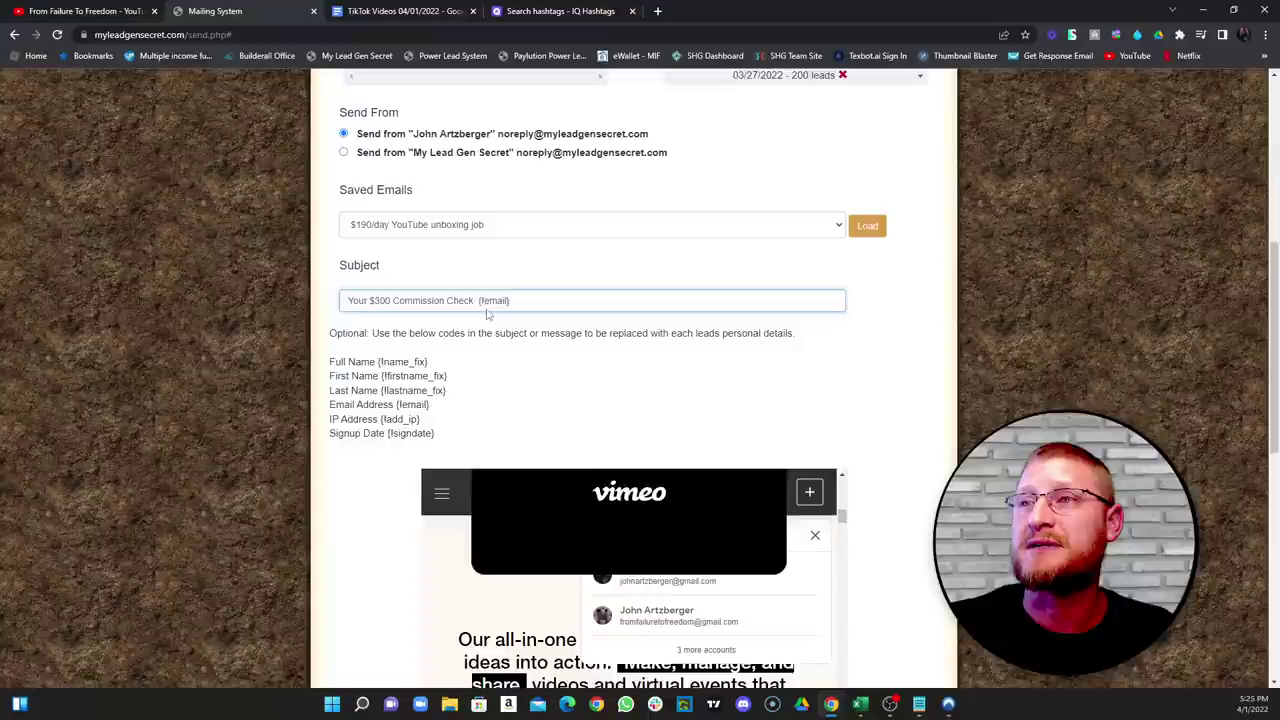
pyautogui.scroll(6, 489, 314)
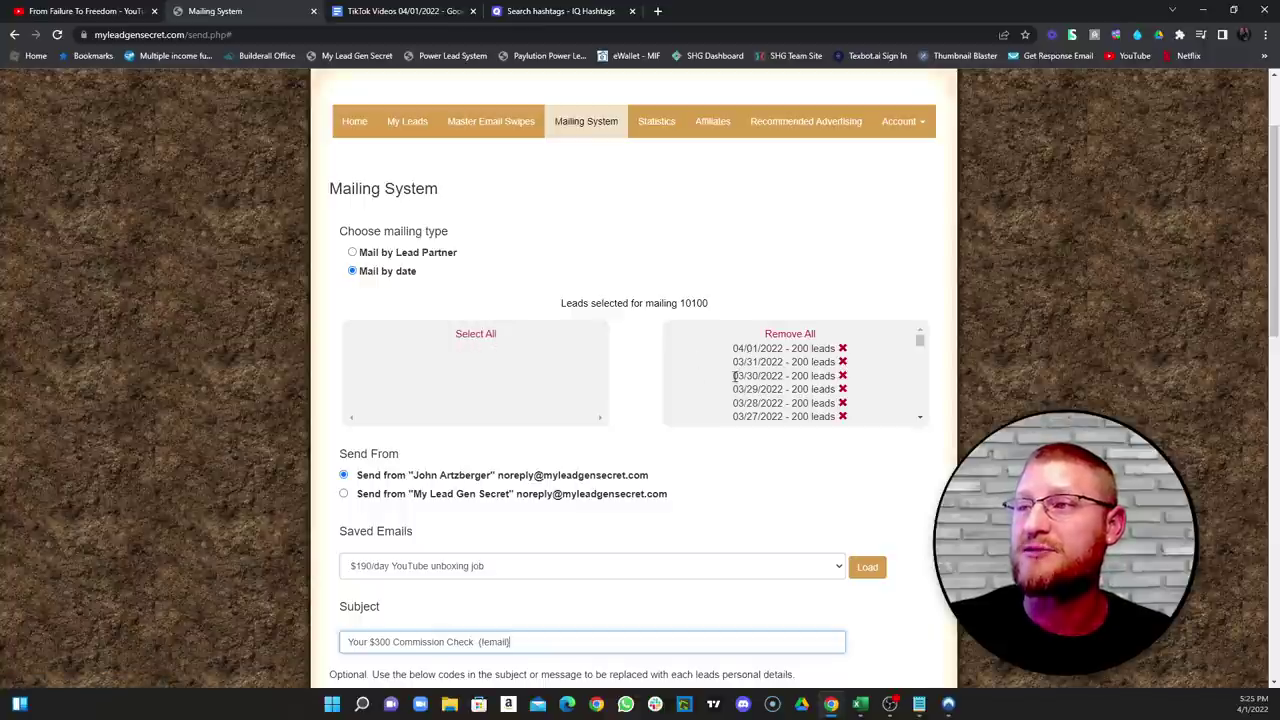
pyautogui.scroll(-3, 640, 378)
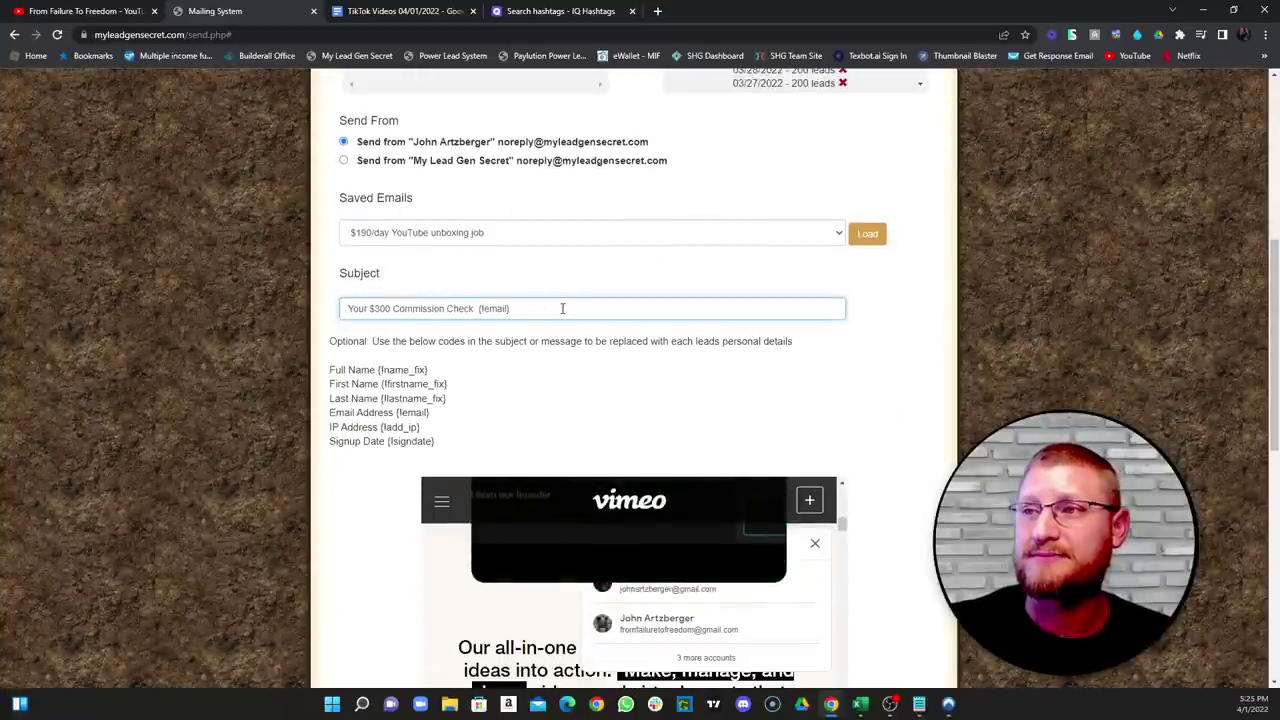
pyautogui.scroll(-6, 562, 308)
pyautogui.scroll(2, 601, 433)
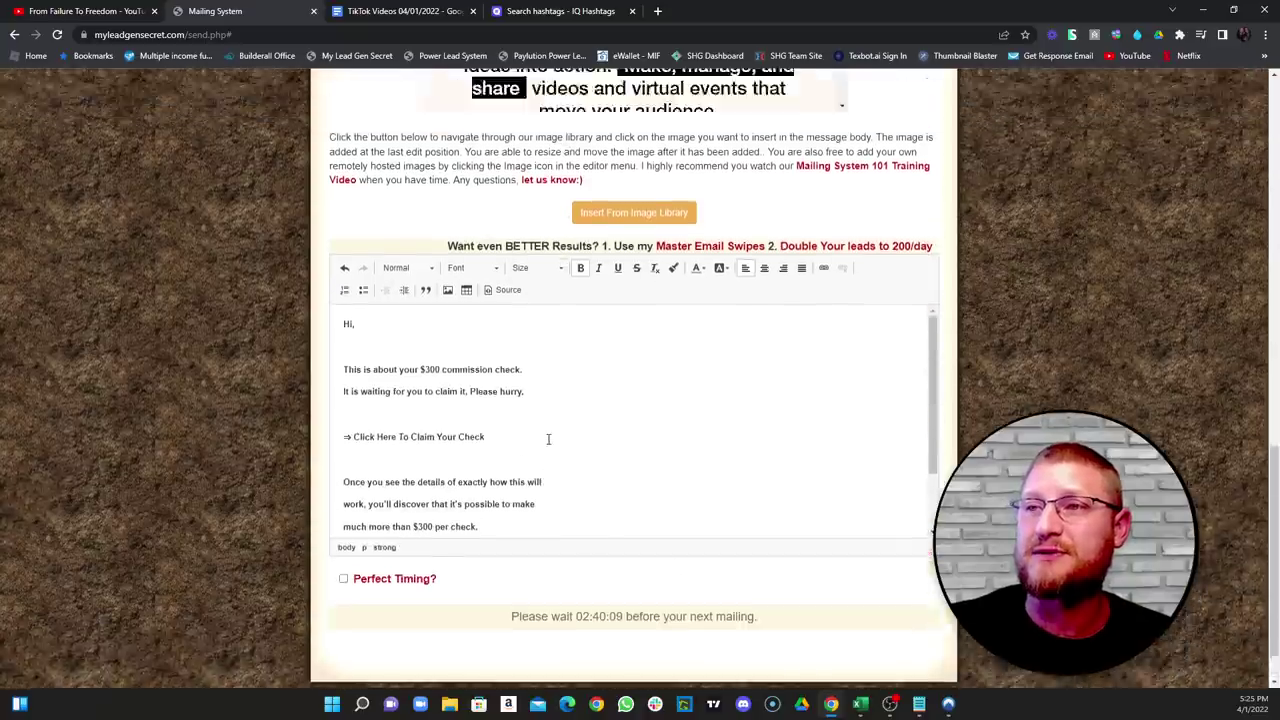
pyautogui.scroll(-3, 669, 431)
pyautogui.scroll(3, 645, 415)
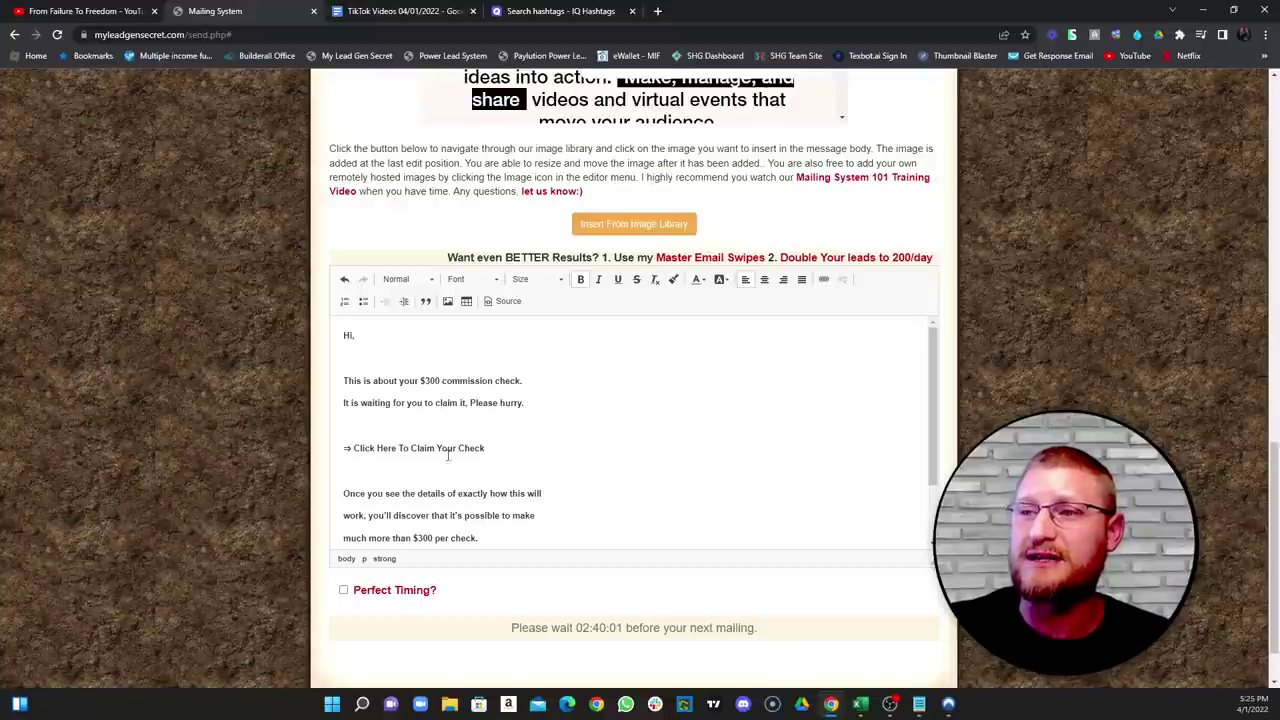
pyautogui.scroll(-2, 448, 453)
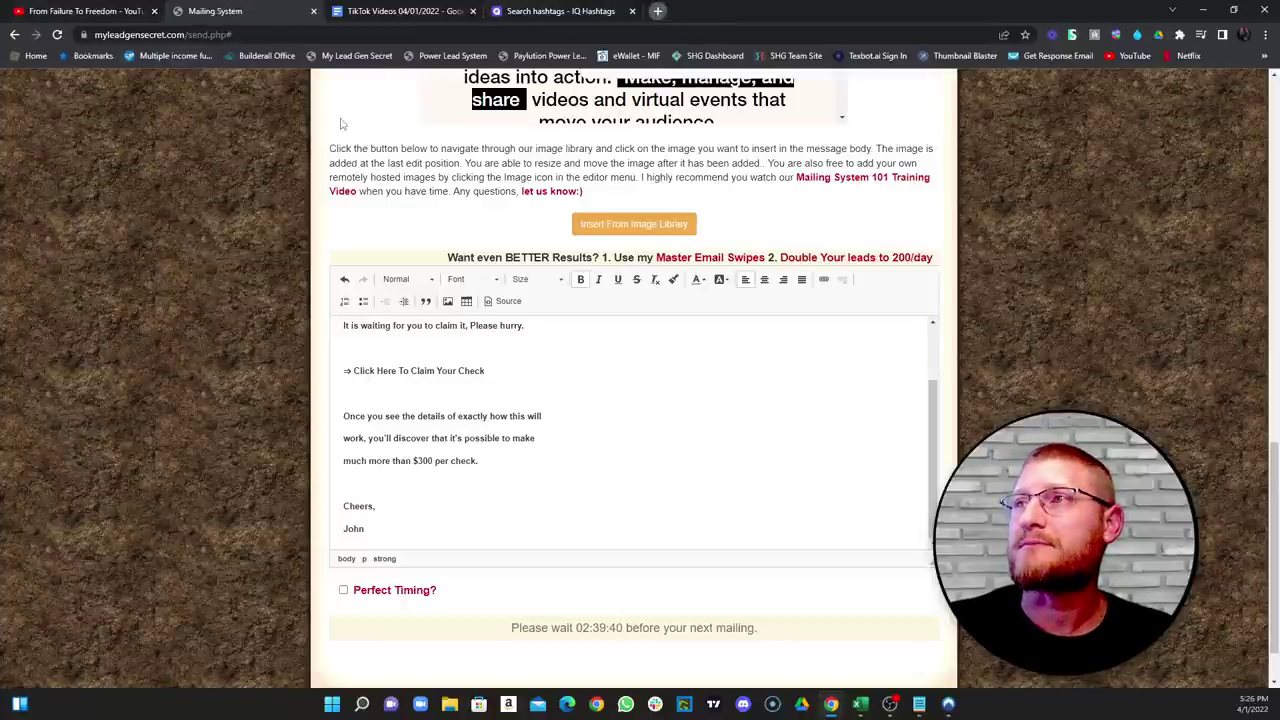
# Step: Open the default links page of the Multiple Income Funnel back office in a new tab and copy the Lead Capture Page 3 link address
pyautogui.hotkey('ctrl', 't')
pyautogui.click(183, 56)
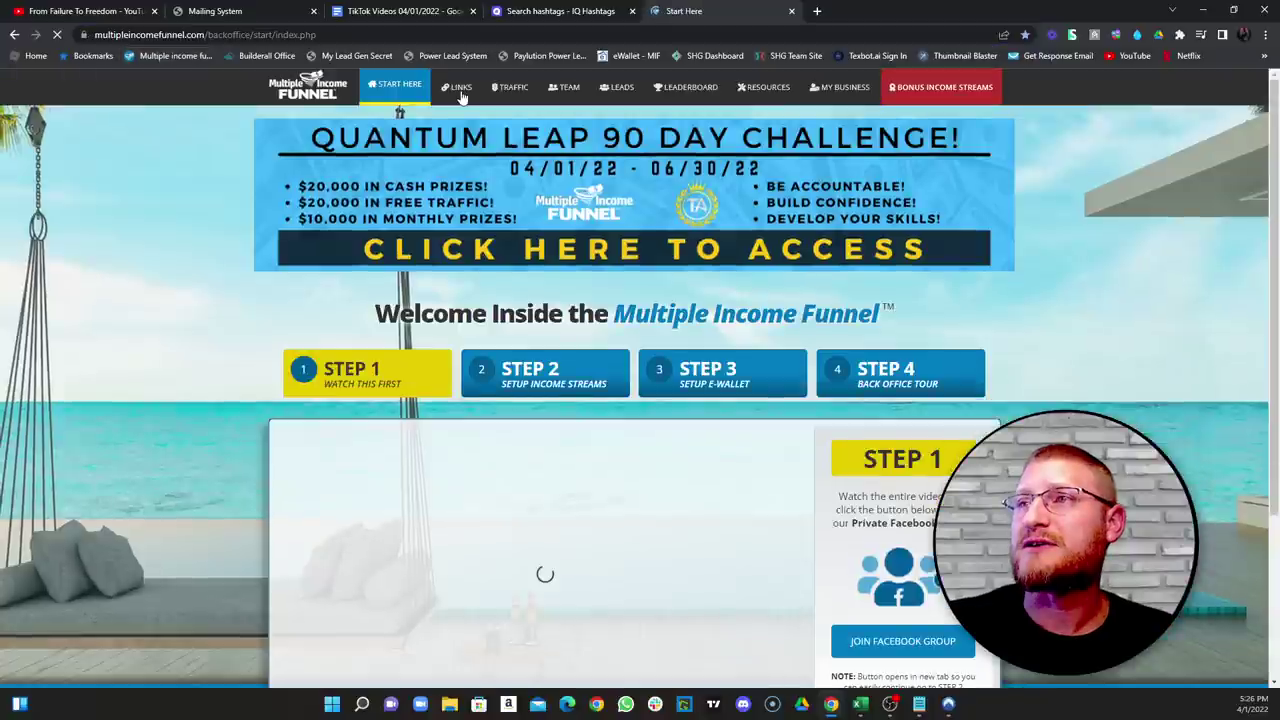
pyautogui.click(461, 92)
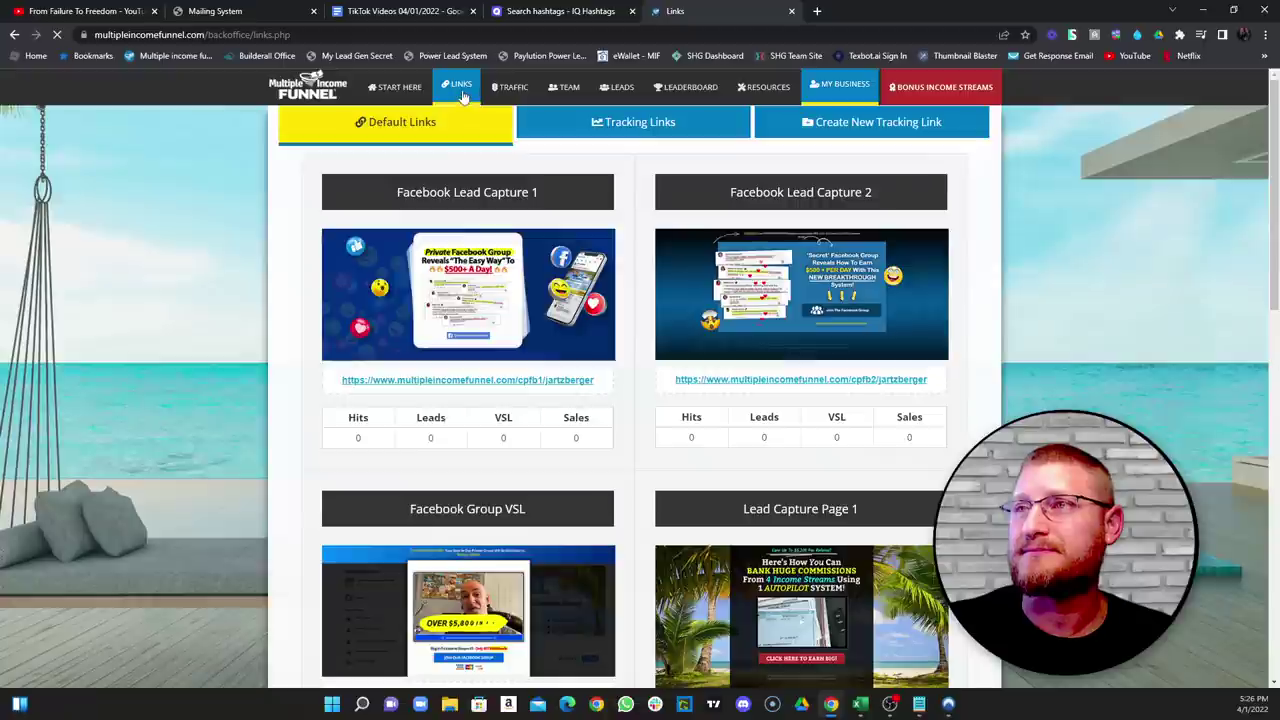
pyautogui.scroll(-2, 864, 510)
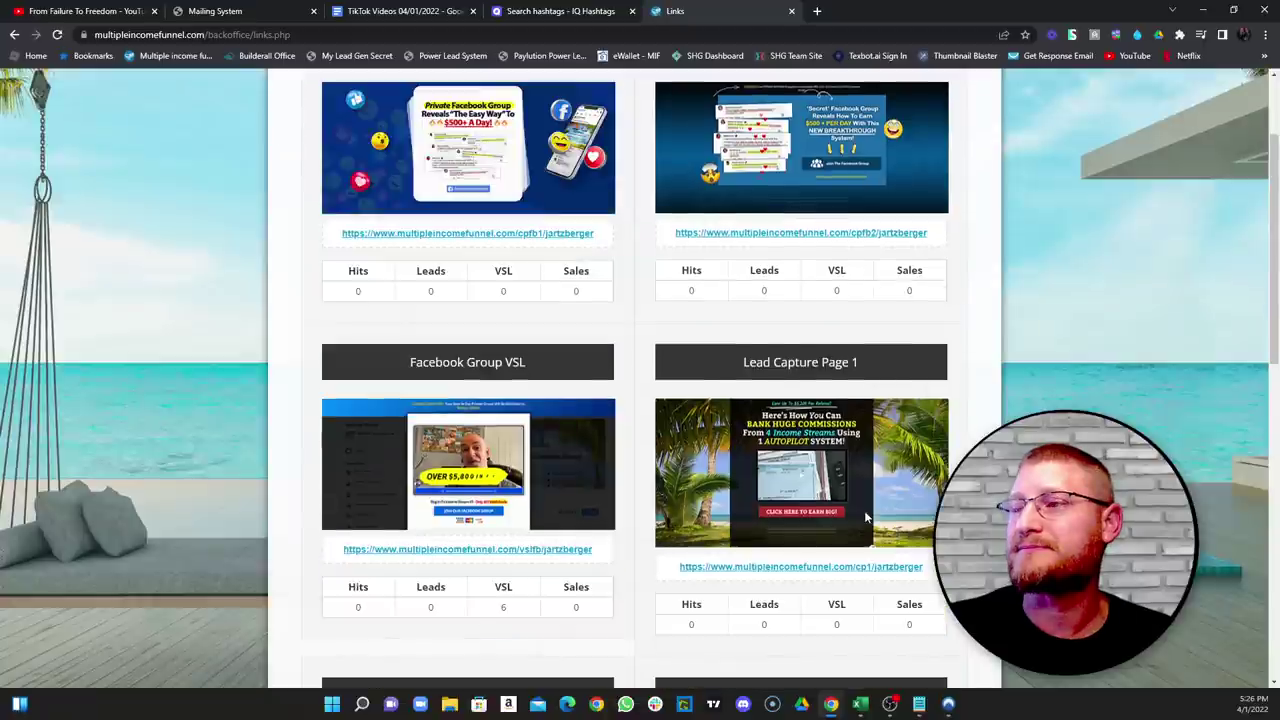
pyautogui.scroll(-4, 864, 510)
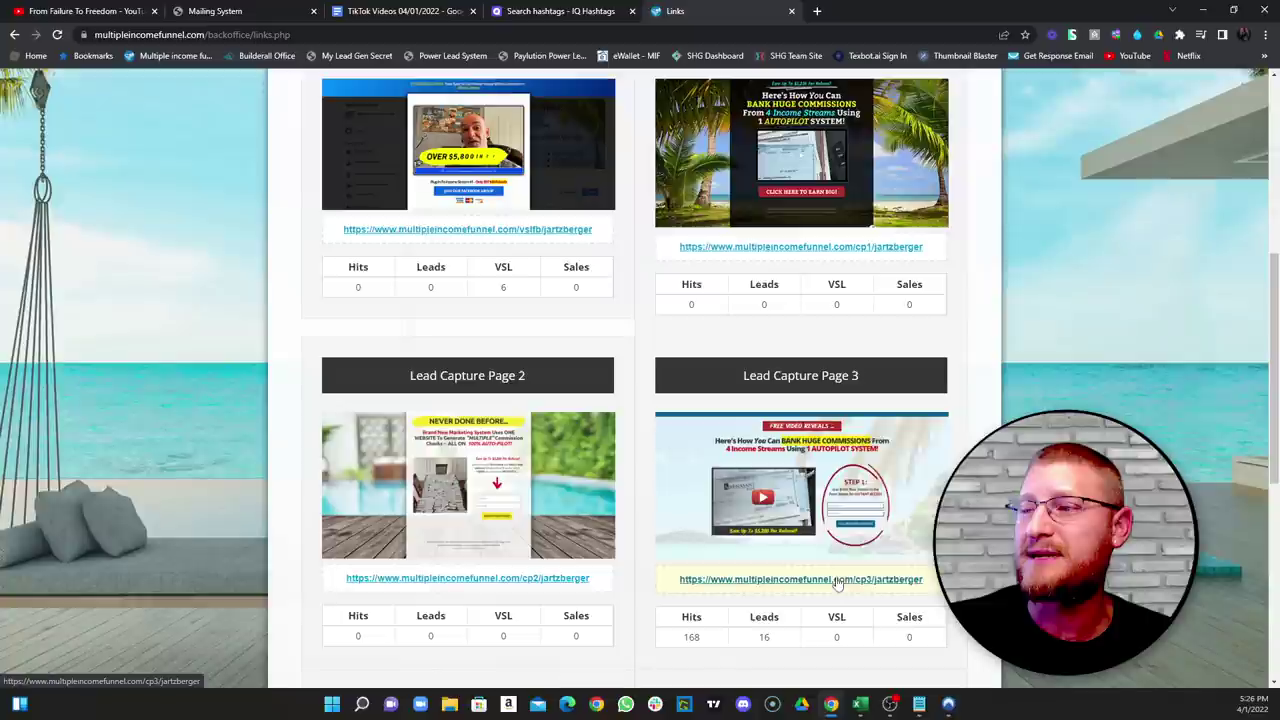
pyautogui.rightClick(838, 580)
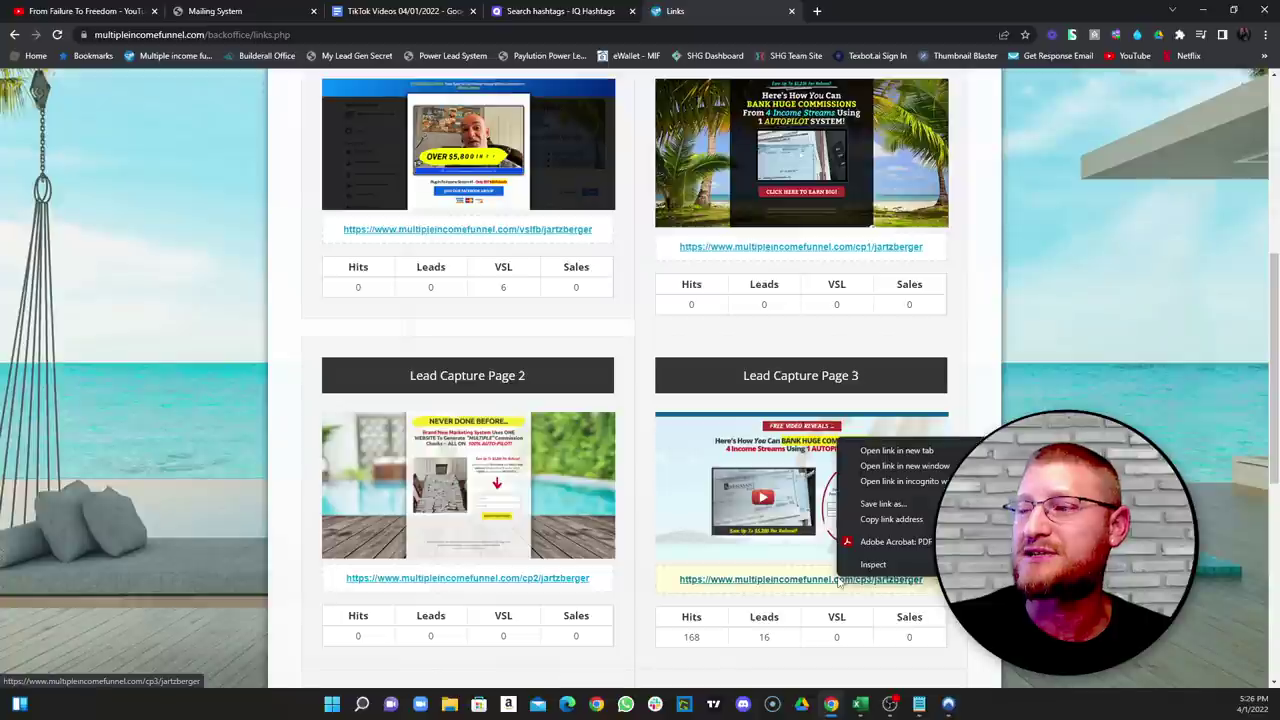
pyautogui.click(893, 519)
# Step: In the mailing's email body, link "Click Here To Claim Your Check" to the copied Lead Capture Page 3 address with /mlgs appended
pyautogui.click(203, 11)
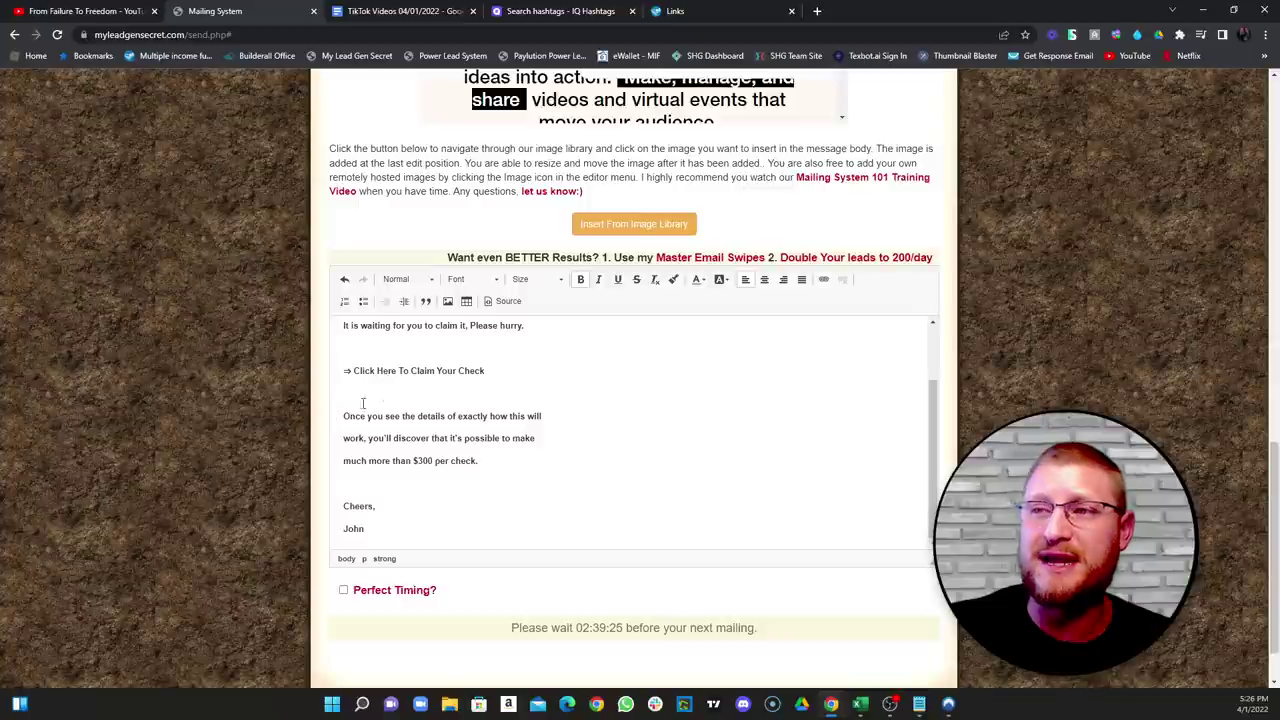
pyautogui.moveTo(353, 370); pyautogui.dragTo(490, 370)
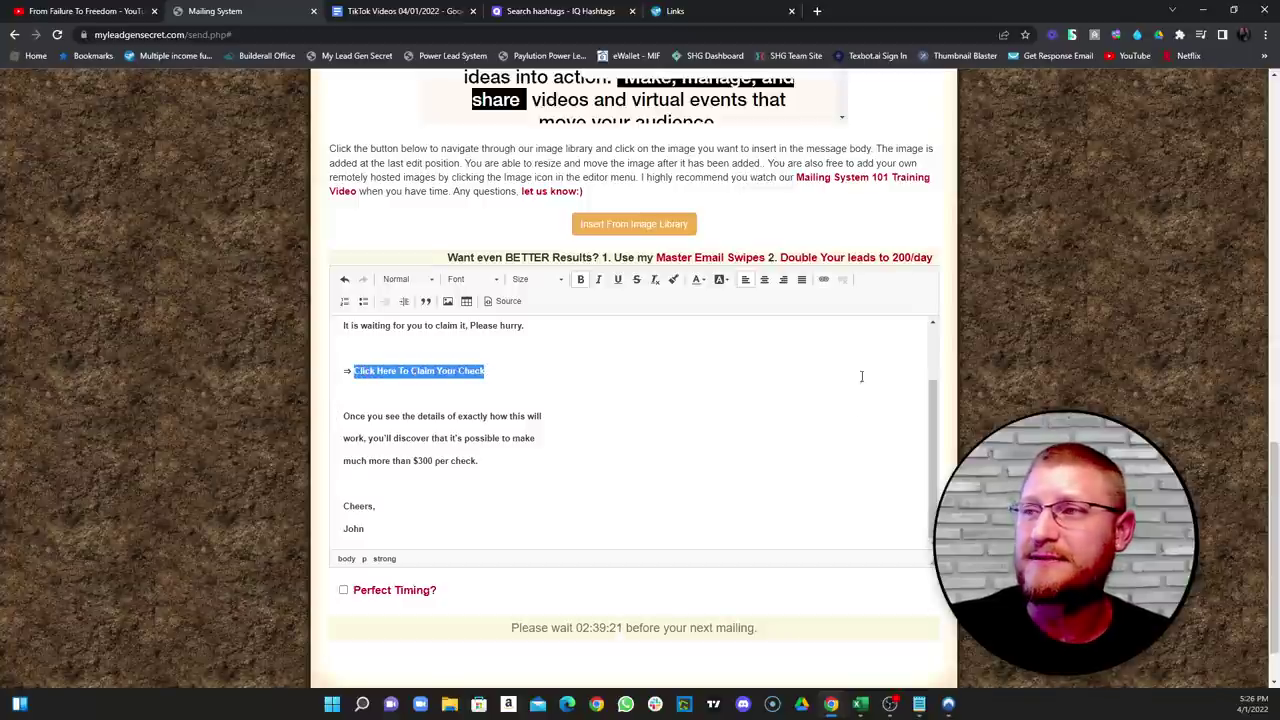
pyautogui.click(823, 280)
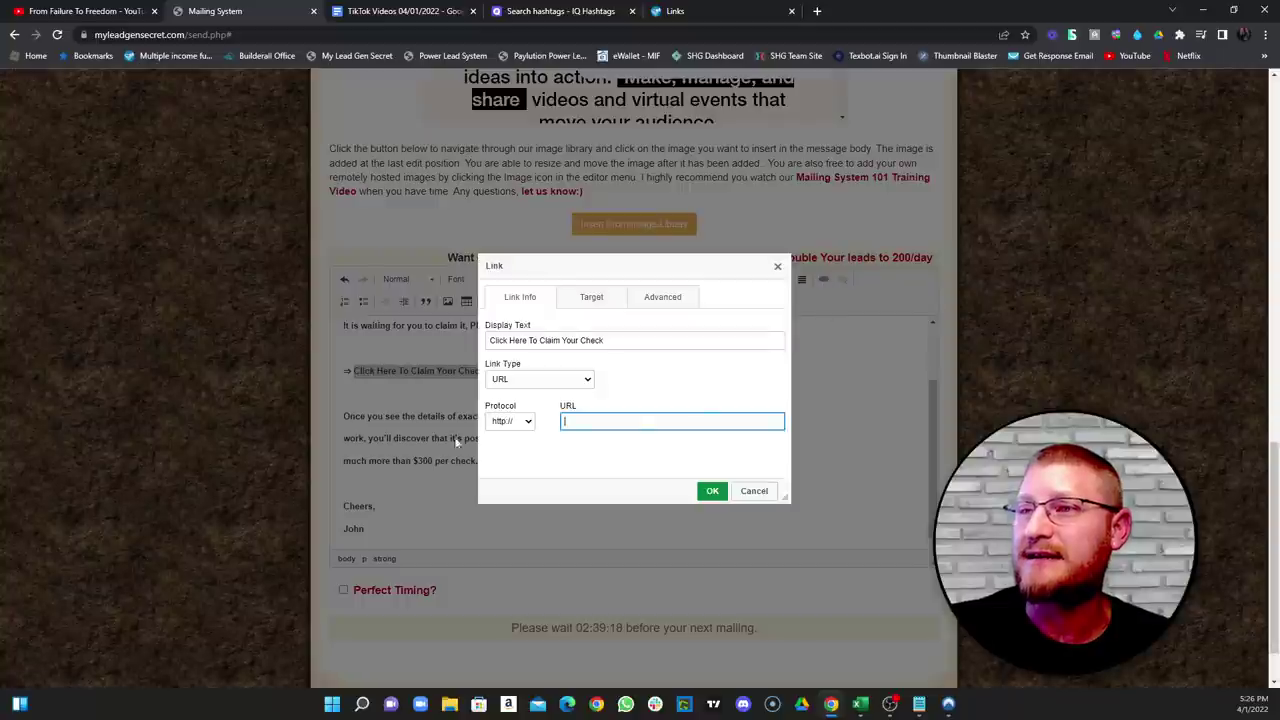
pyautogui.rightClick(622, 421)
pyautogui.click(664, 527)
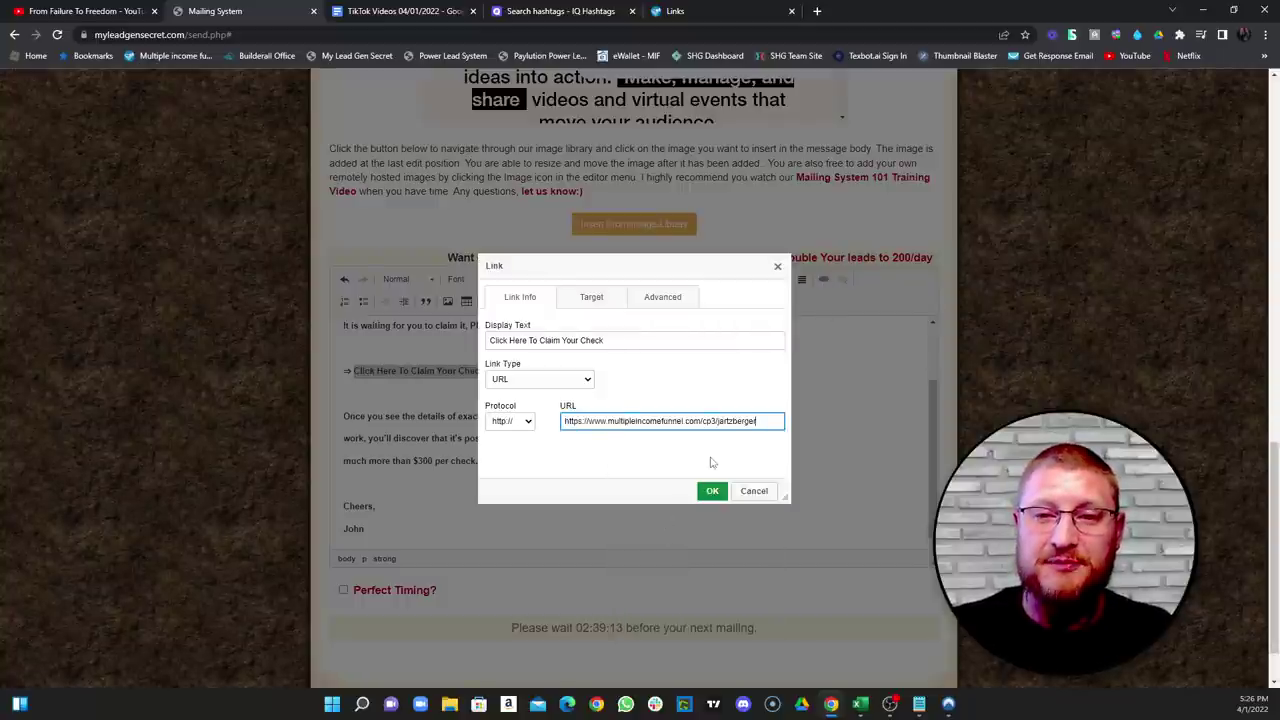
pyautogui.write('m')
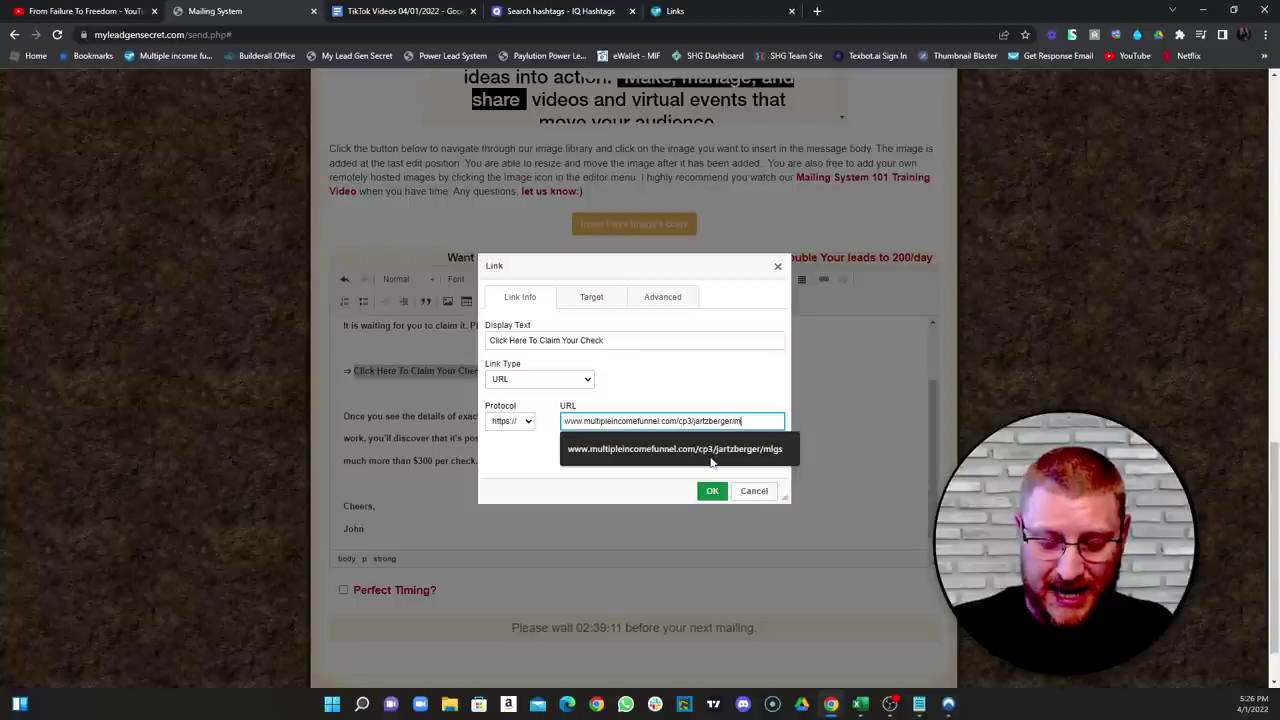
pyautogui.write('lgs')
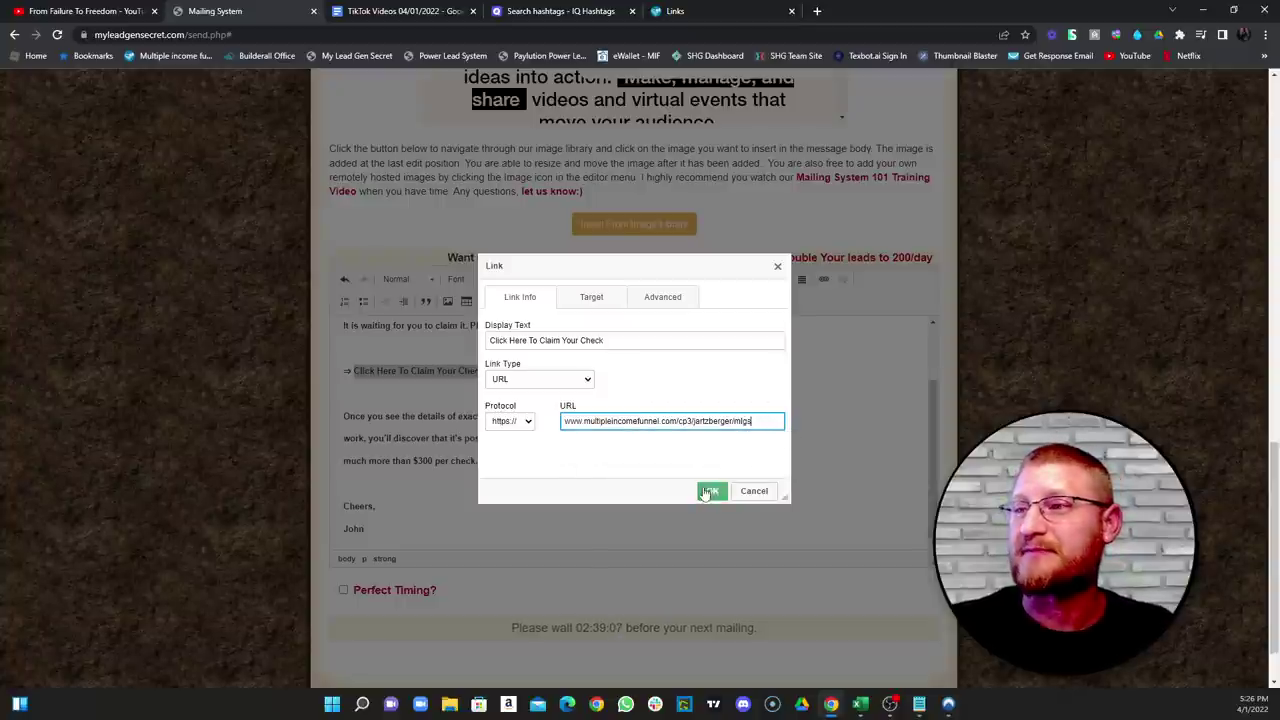
pyautogui.click(712, 491)
pyautogui.click(620, 380)
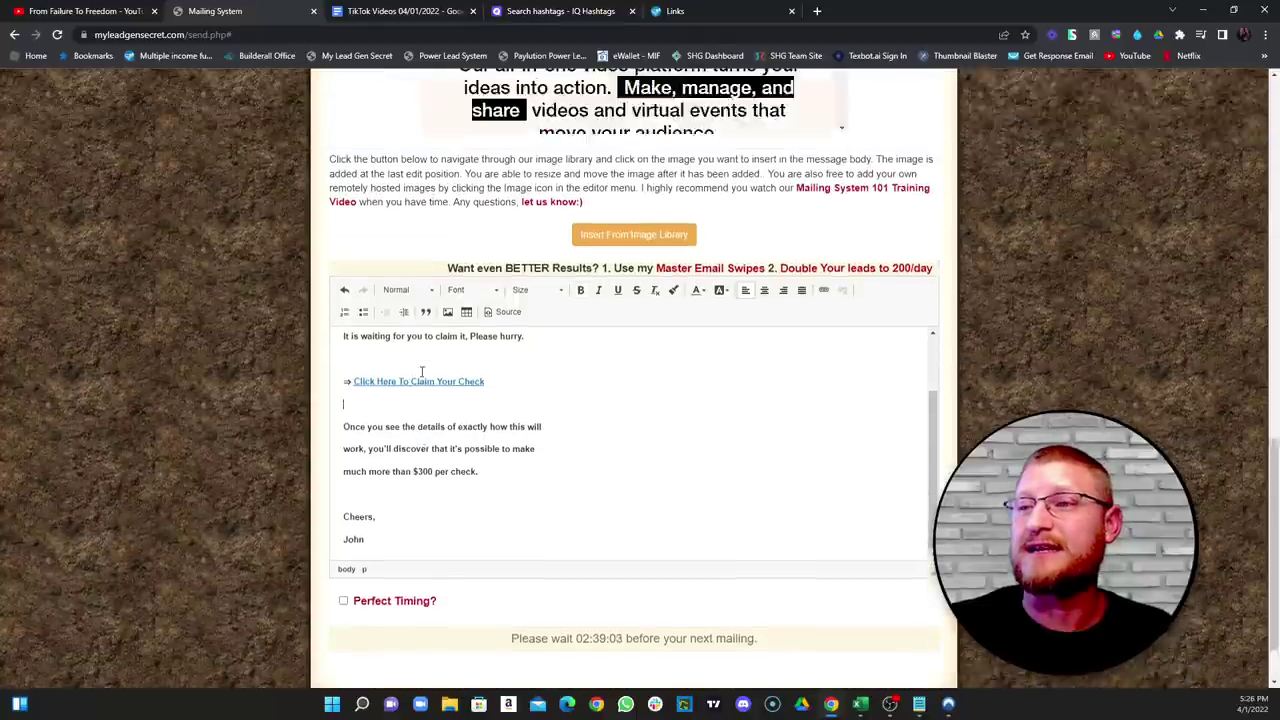
# Step: Enable the Perfect Timing option and recheck the mailing's selected leads, subject line and linked email body
pyautogui.scroll(-1, 496, 402)
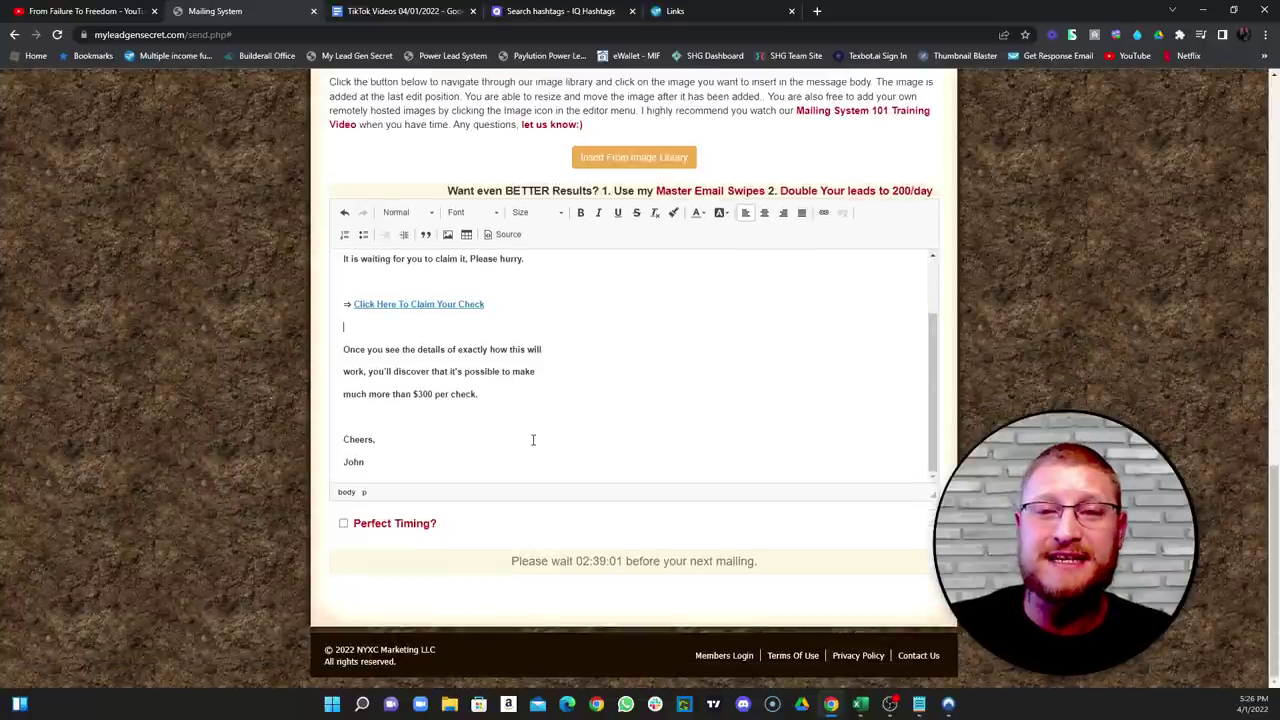
pyautogui.click(343, 525)
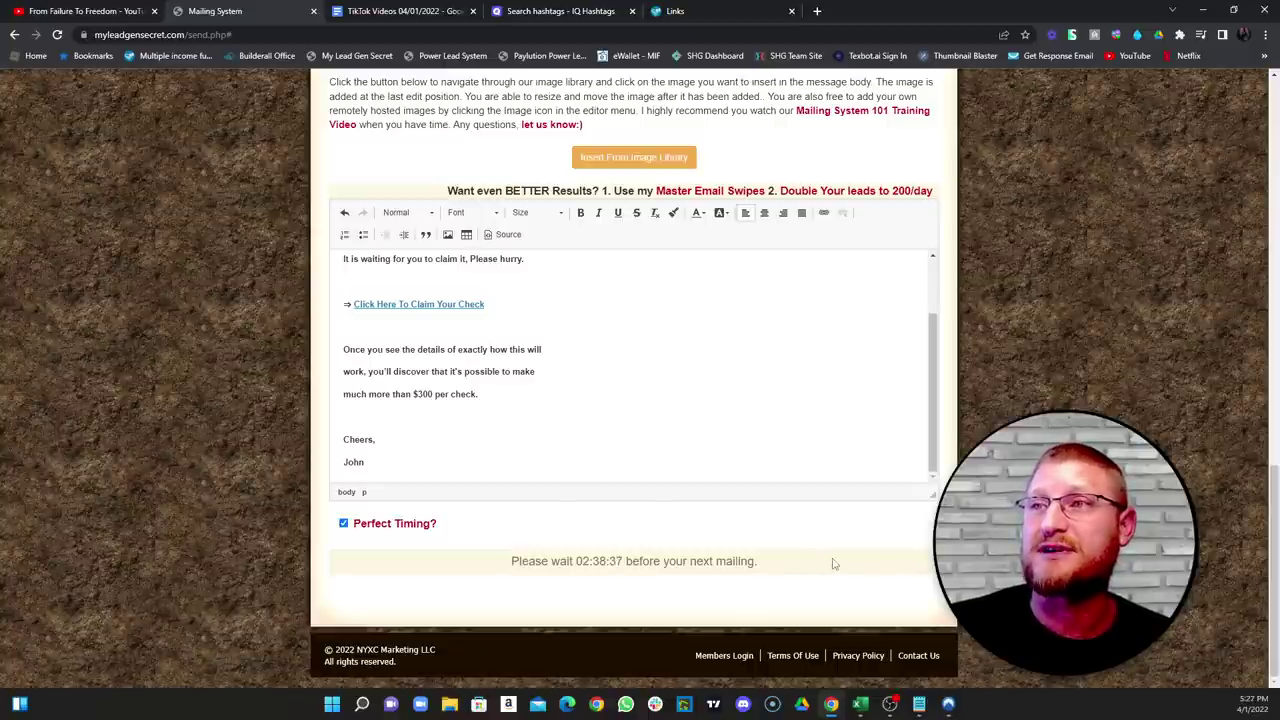
pyautogui.scroll(15, 833, 563)
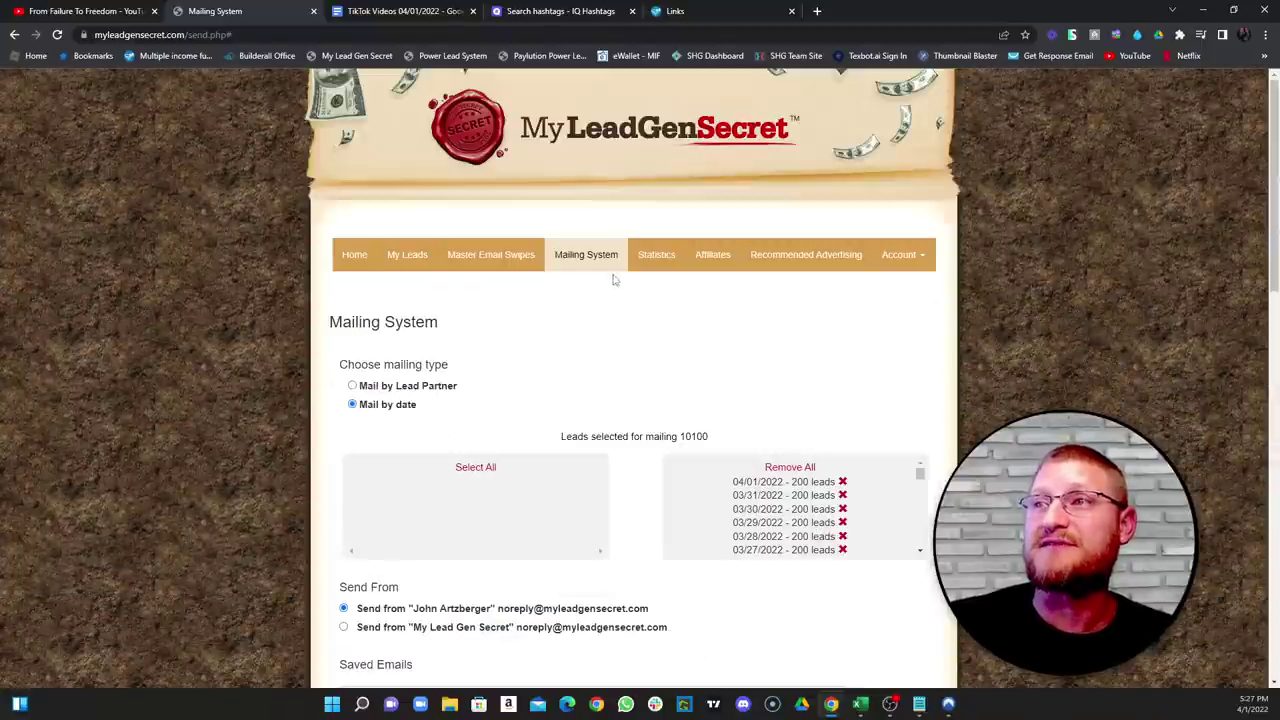
pyautogui.scroll(-4, 622, 392)
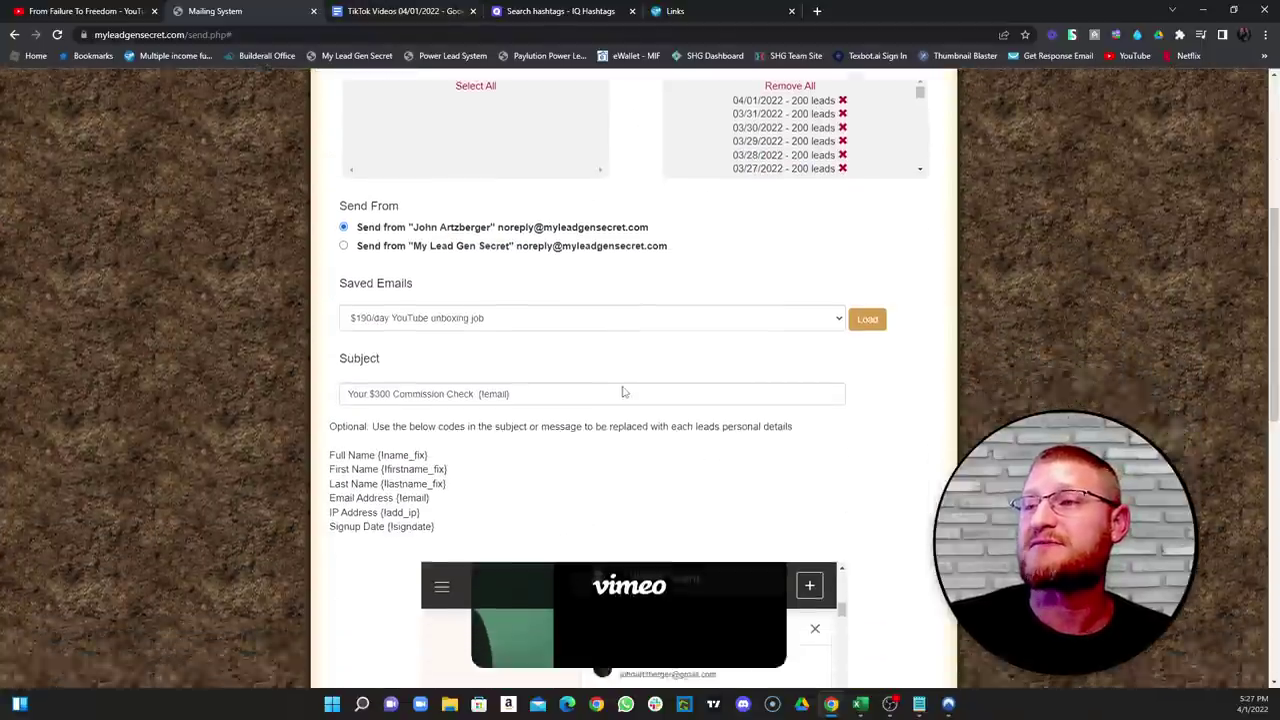
pyautogui.scroll(-6, 622, 392)
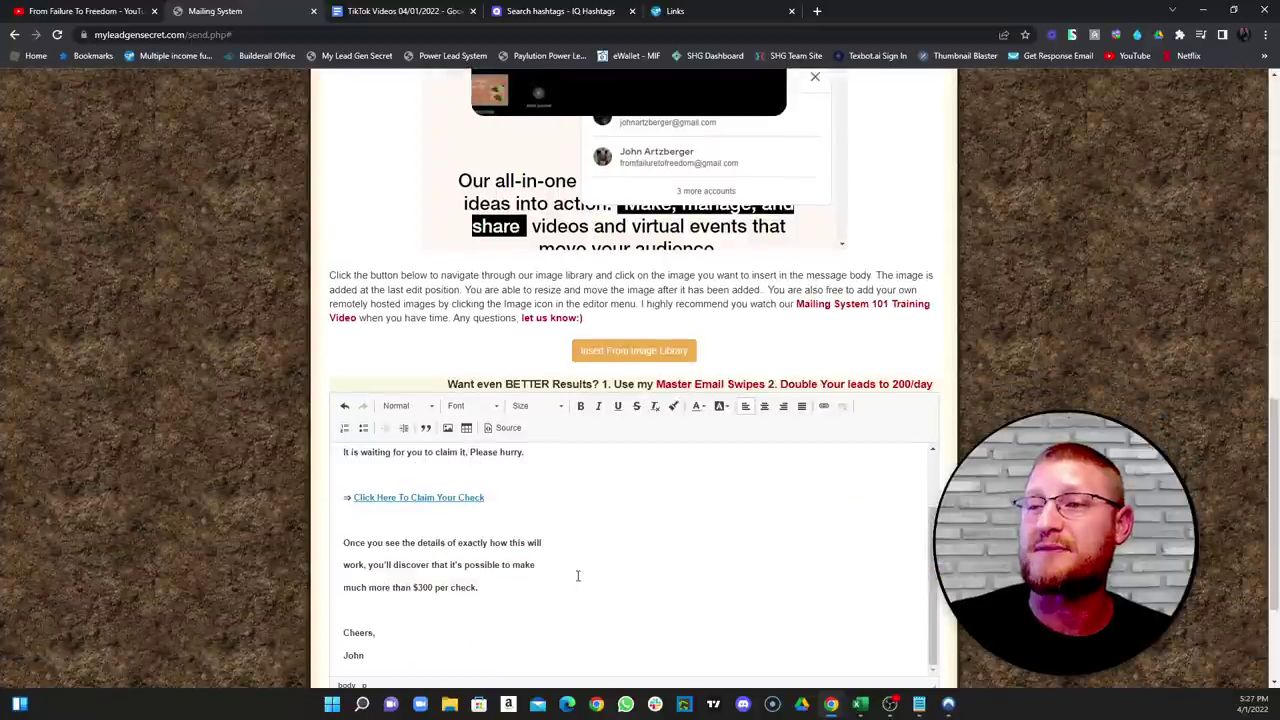
pyautogui.scroll(1, 414, 366)
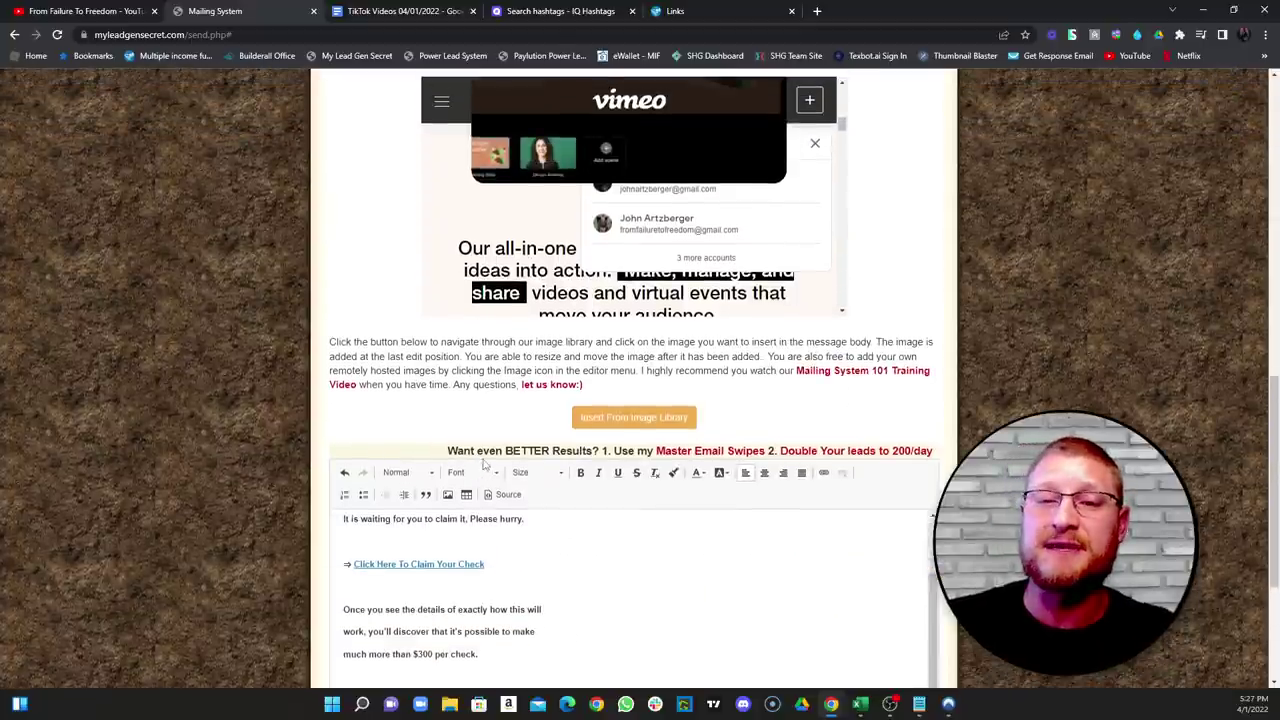
pyautogui.scroll(3, 483, 463)
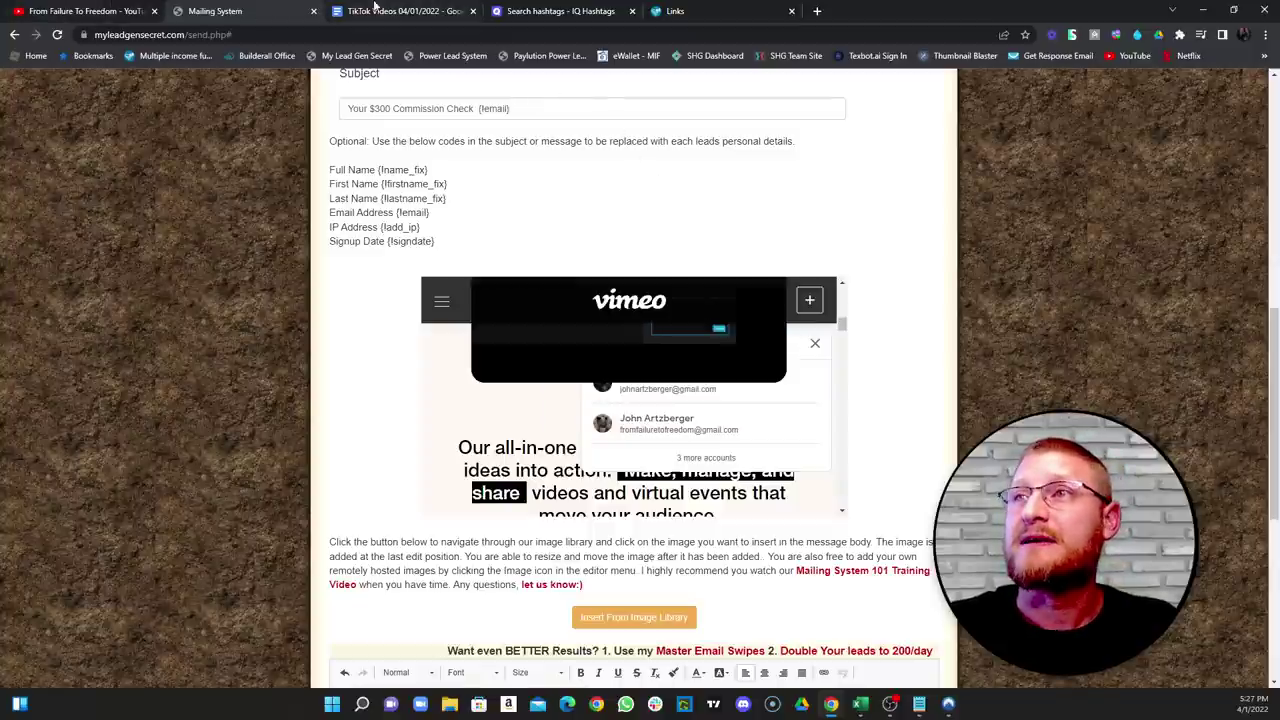
# Step: Look over the four setup steps on the Multiple Income Funnel start page, and switch back to the From Failure To Freedom YouTube channel
pyautogui.click(700, 12)
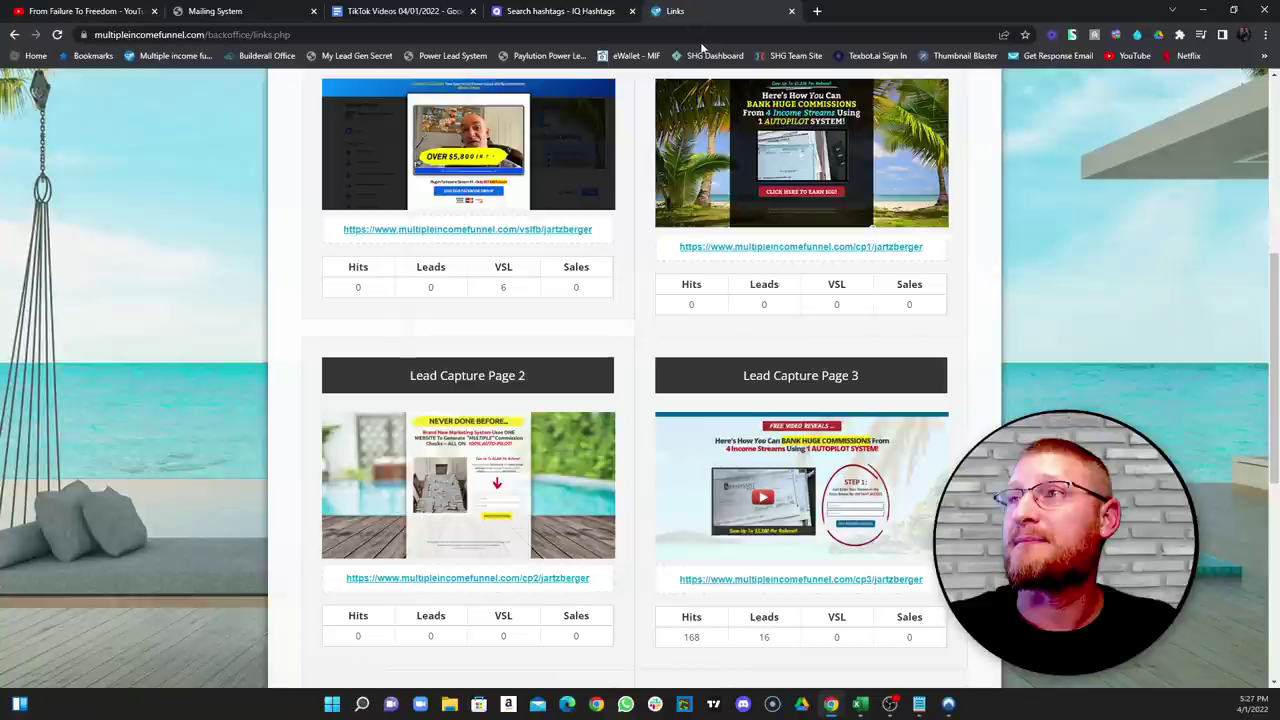
pyautogui.scroll(5, 413, 90)
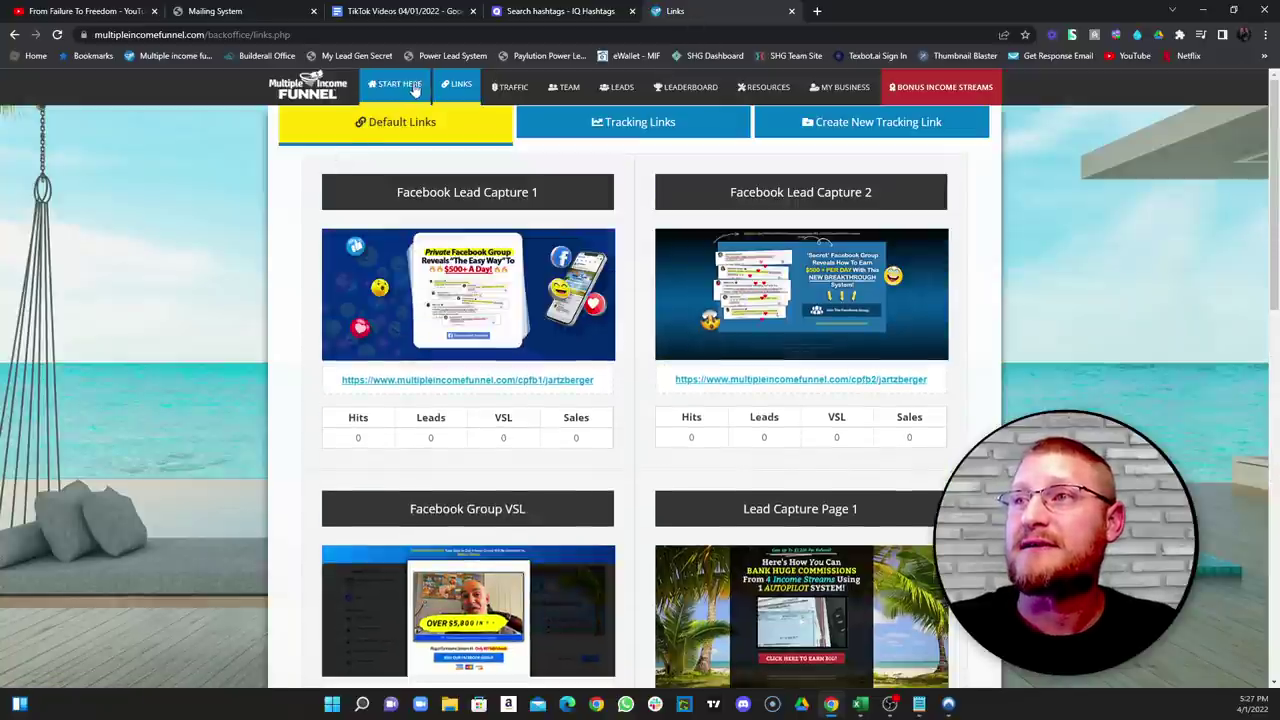
pyautogui.click(413, 90)
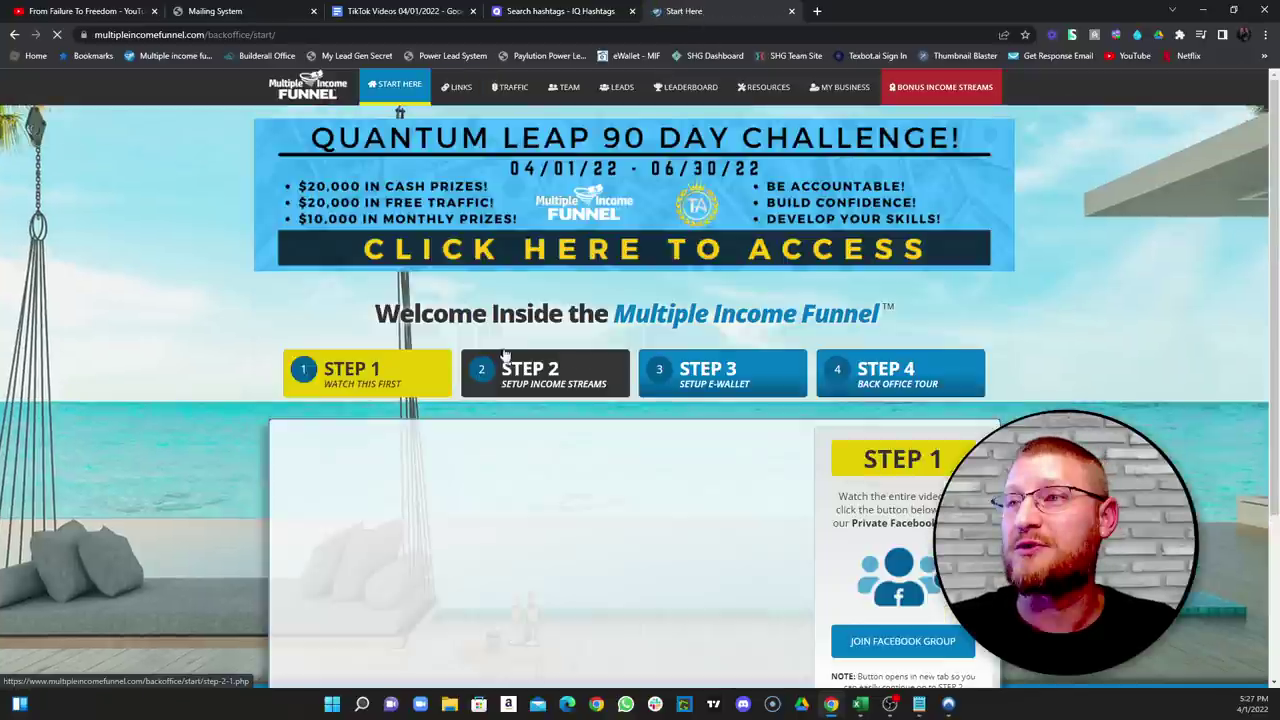
pyautogui.scroll(-1, 540, 340)
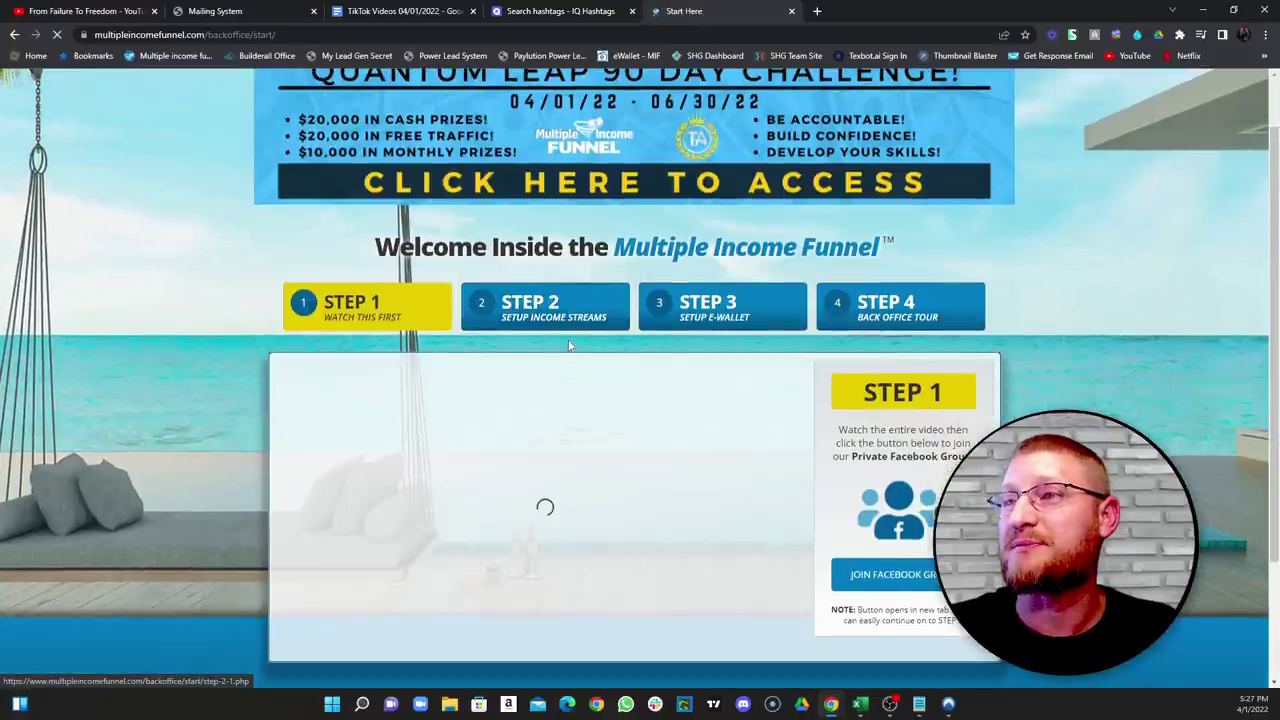
pyautogui.scroll(-1, 569, 345)
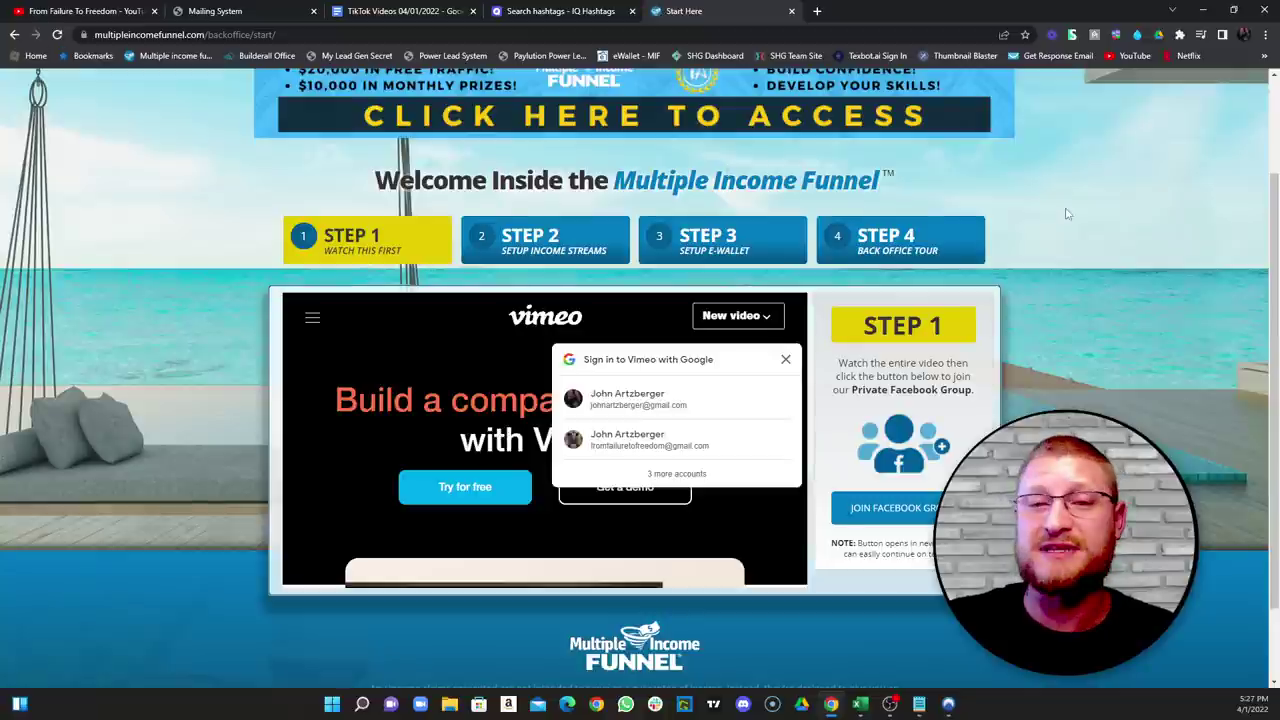
pyautogui.click(785, 359)
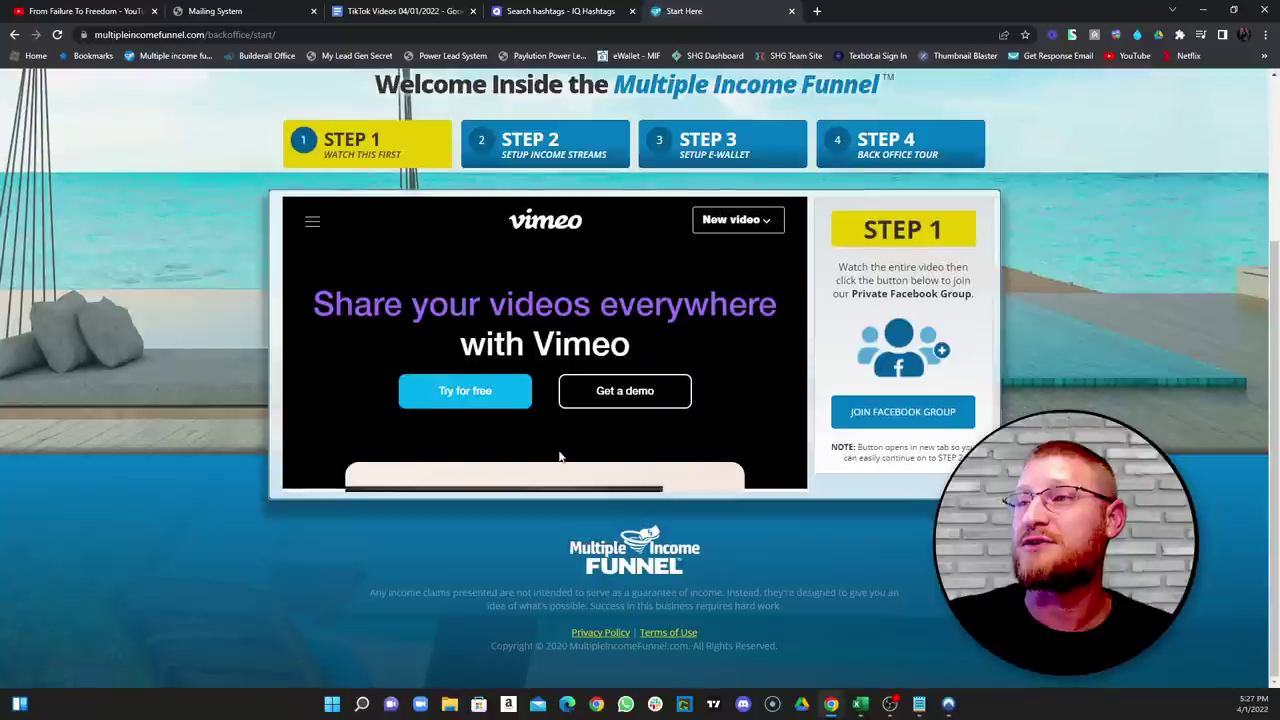
pyautogui.scroll(2, 813, 228)
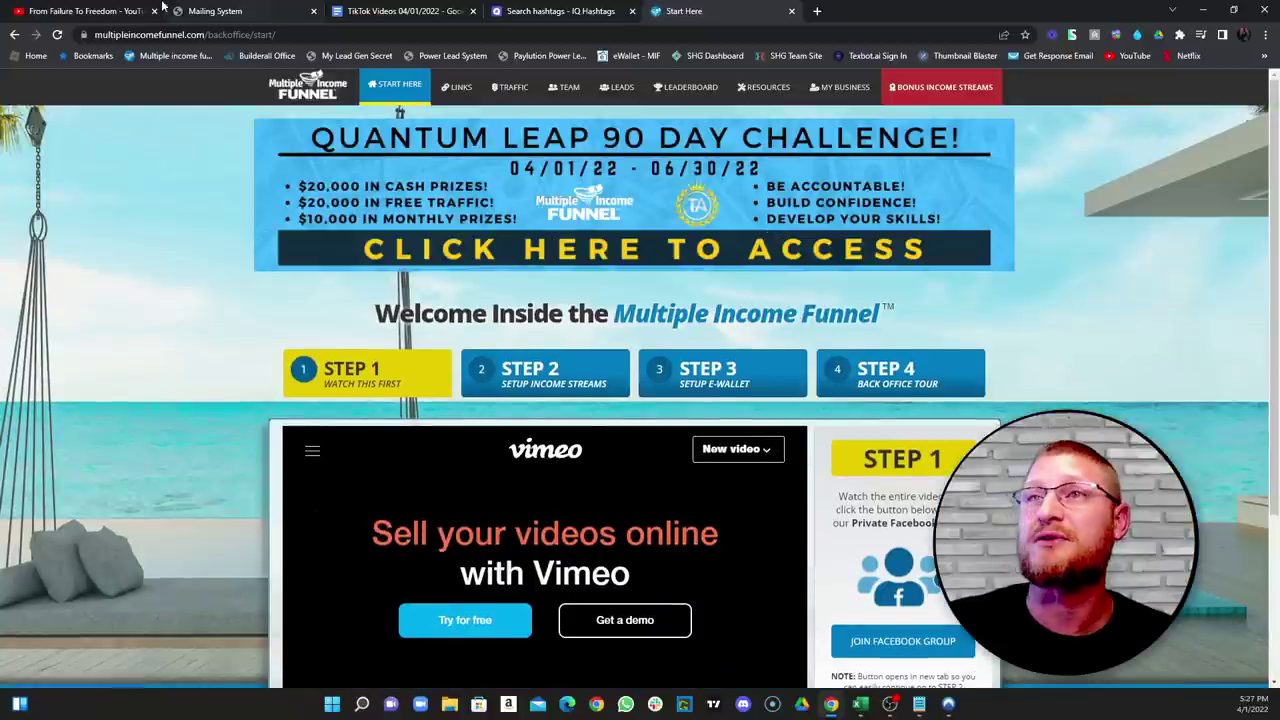
pyautogui.click(104, 9)
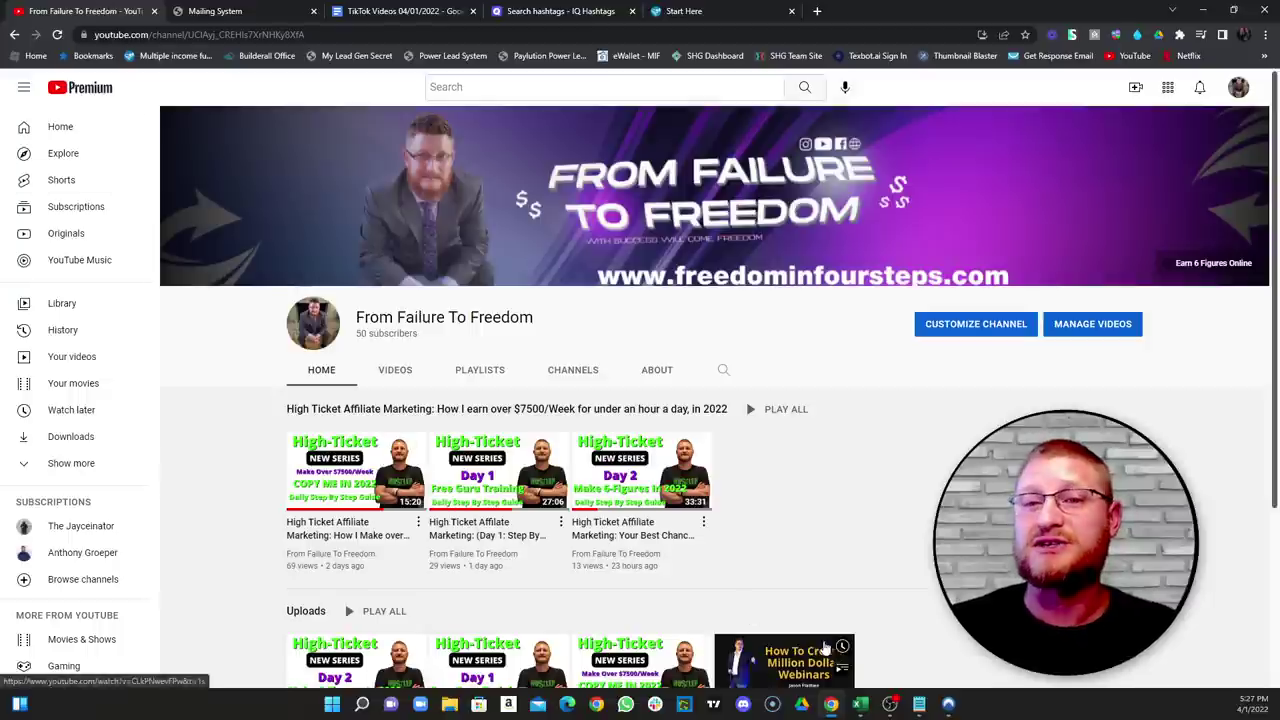